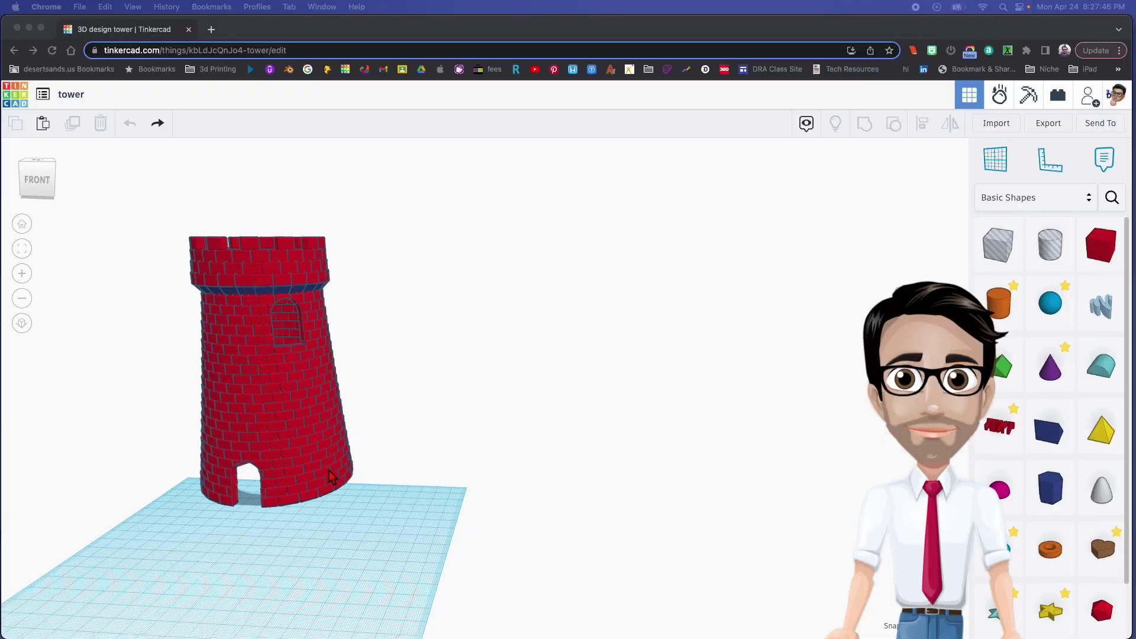
# - Orbit the view around the red brick tower design
pyautogui.moveTo(331, 477); pyautogui.dragTo(344, 490, button='right')
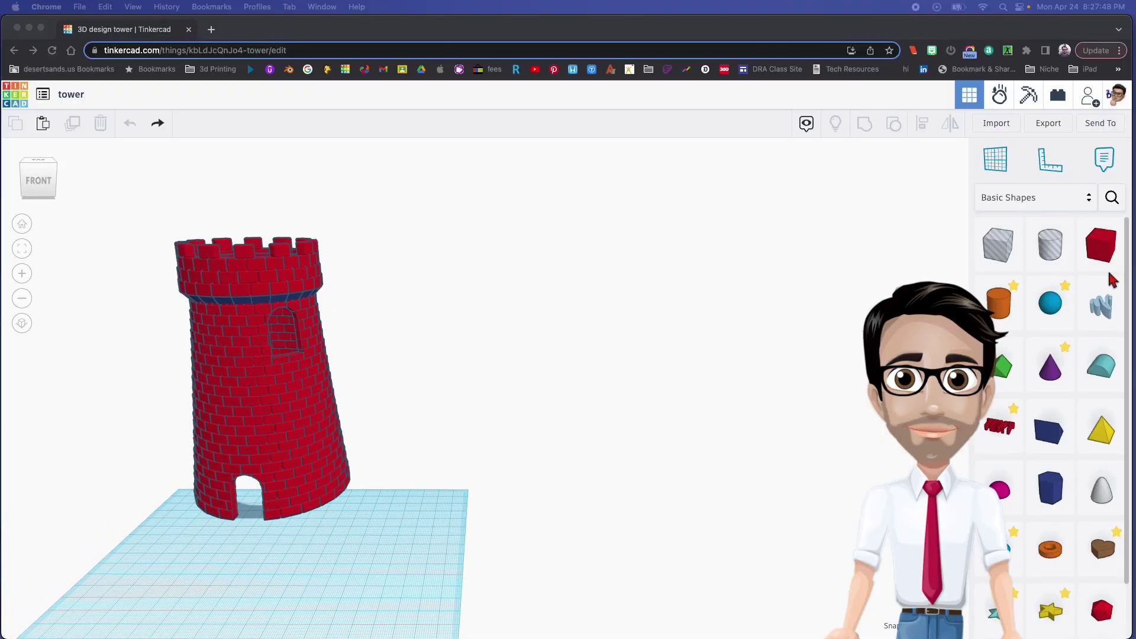
# - Place a red Box on the workplane and set its length to 40
pyautogui.click(1102, 255)
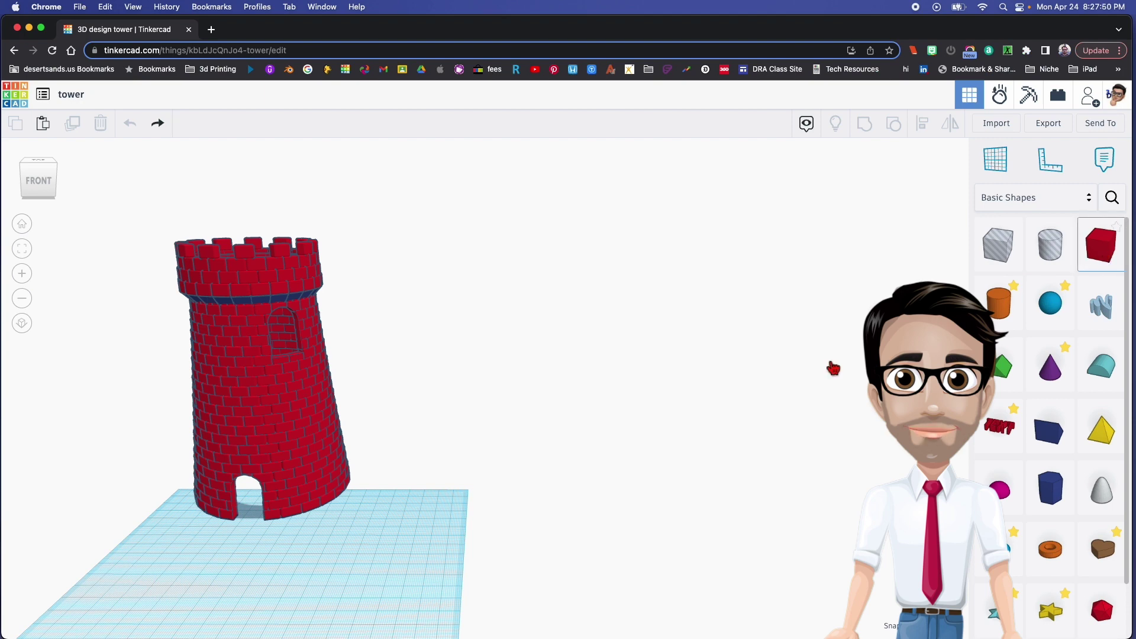
pyautogui.click(391, 574)
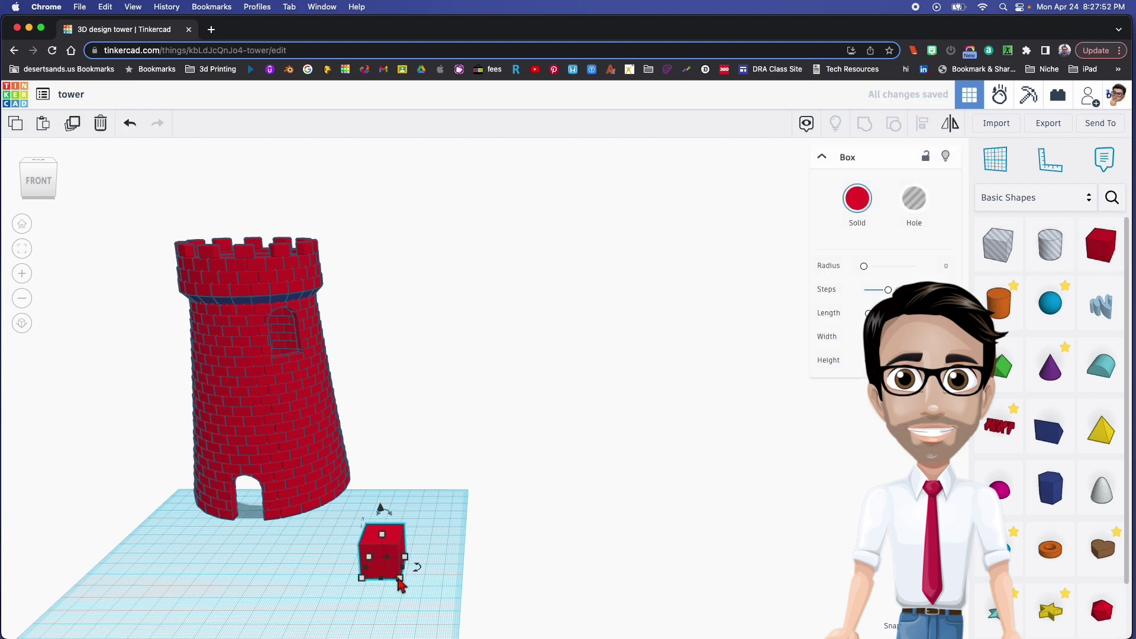
pyautogui.moveTo(401, 583)
pyautogui.click(371, 615)
pyautogui.write('40')
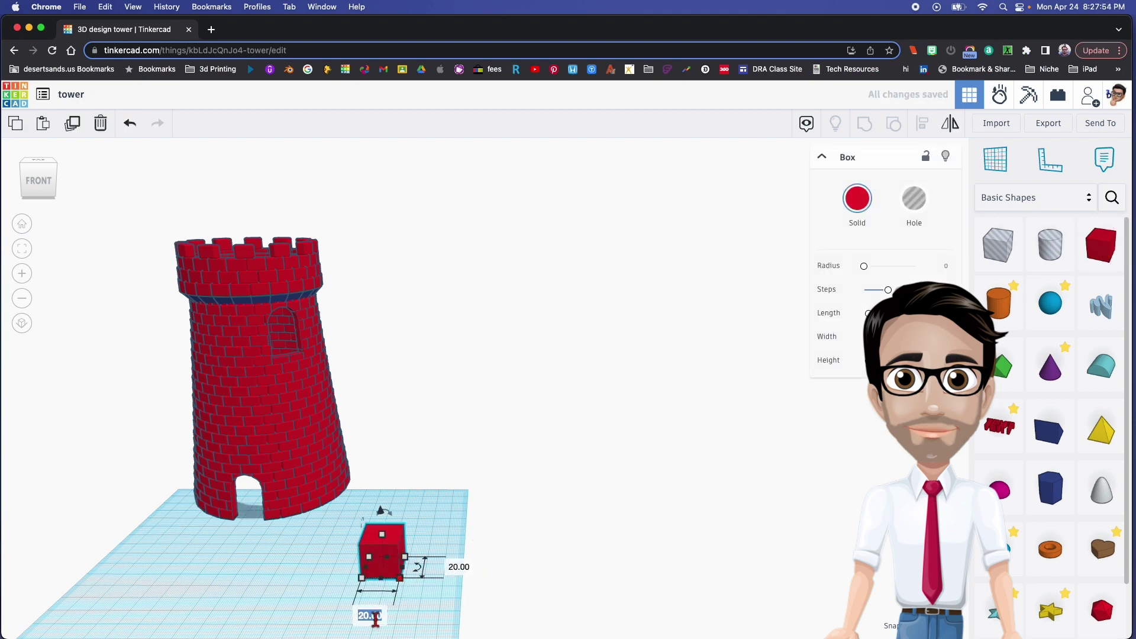
pyautogui.press('Return')
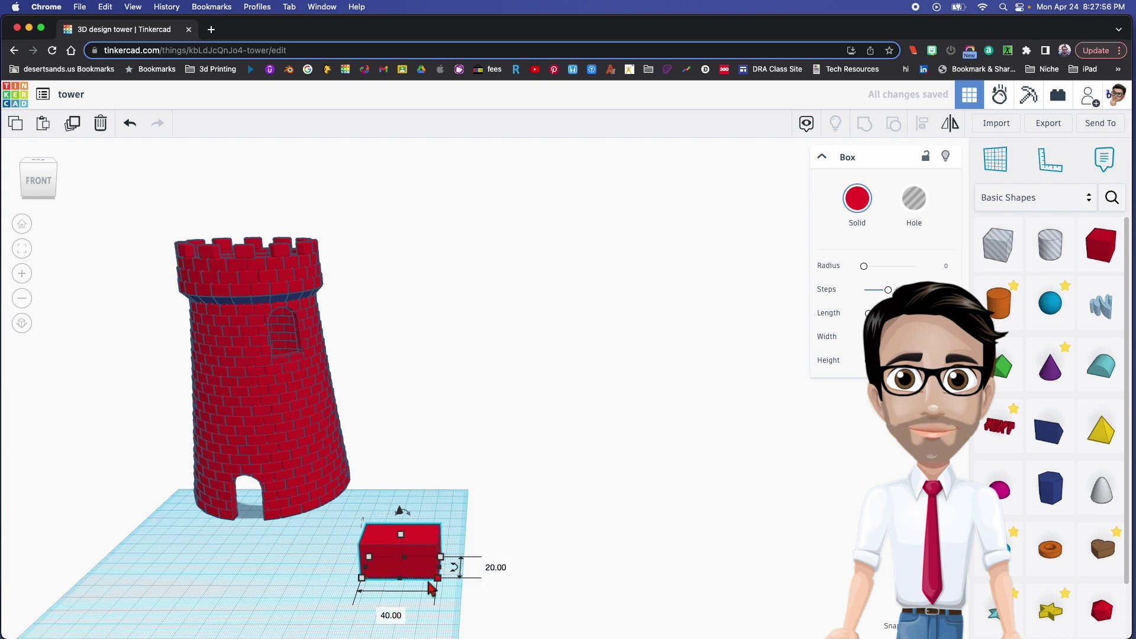
# - Box-select the brick tower and shift it off to the left
pyautogui.scroll(1, 416, 571)
pyautogui.moveTo(159, 231); pyautogui.dragTo(346, 495)
pyautogui.moveTo(224, 494); pyautogui.dragTo(35, 498)
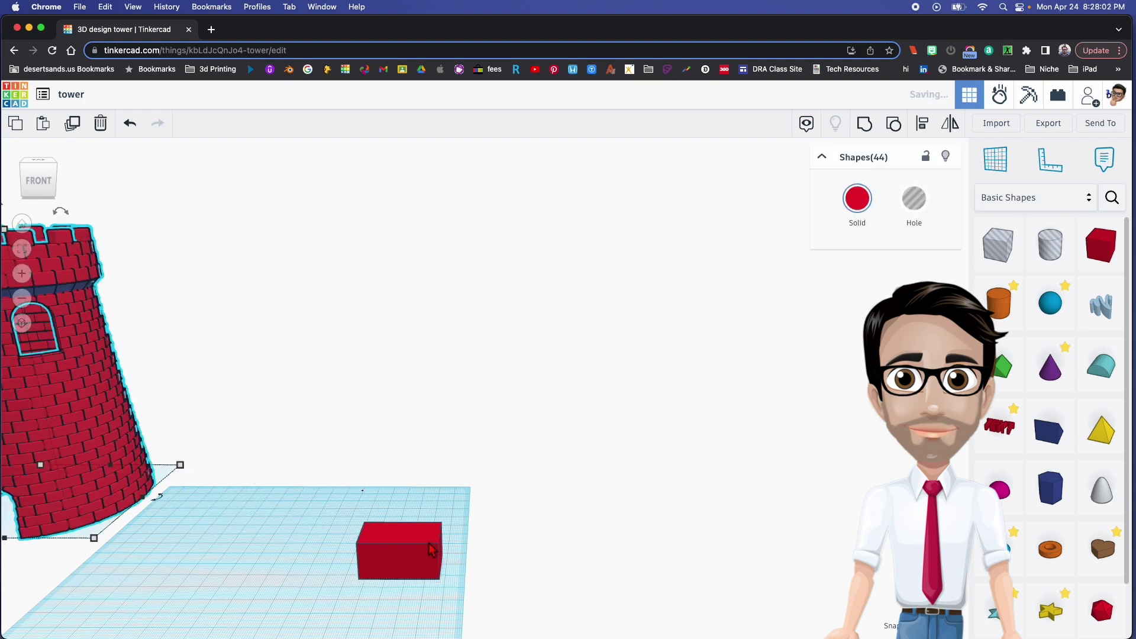
# - Round the red box's edges with a radius of 2
pyautogui.click(438, 561)
pyautogui.scroll(1, 439, 562)
pyautogui.moveTo(438, 559); pyautogui.dragTo(434, 513, button='middle')
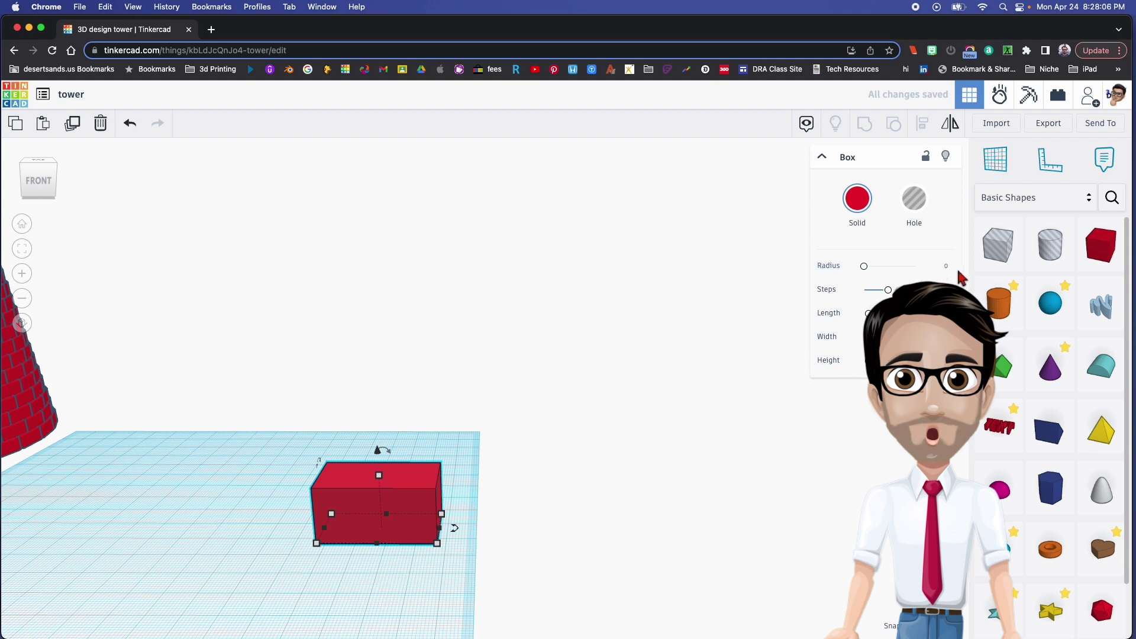
pyautogui.click(947, 267)
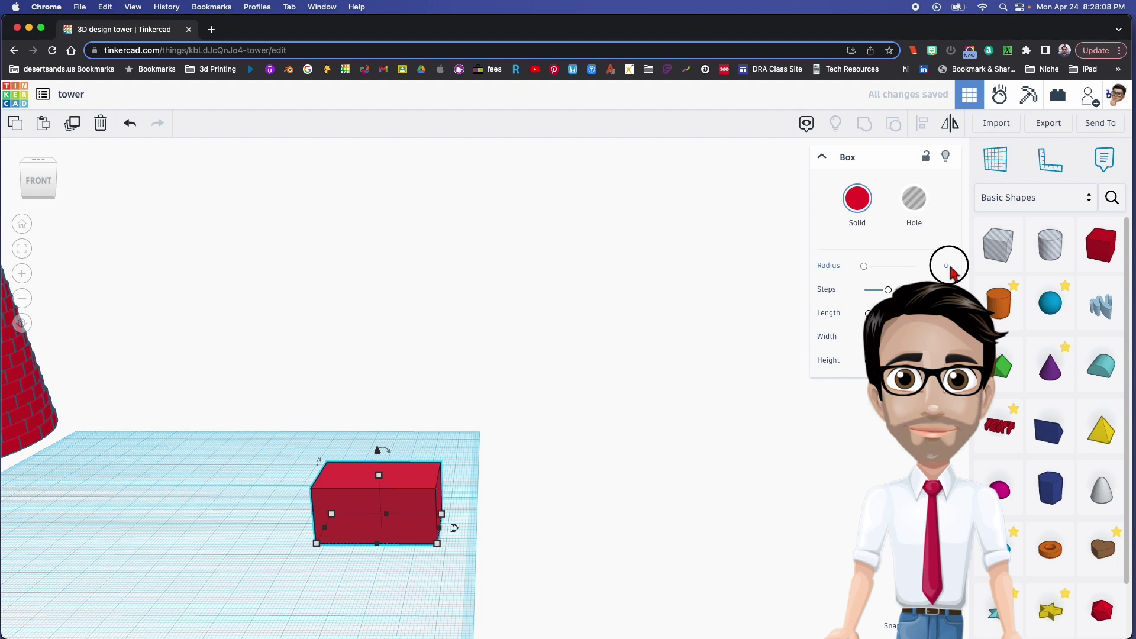
pyautogui.click(948, 267)
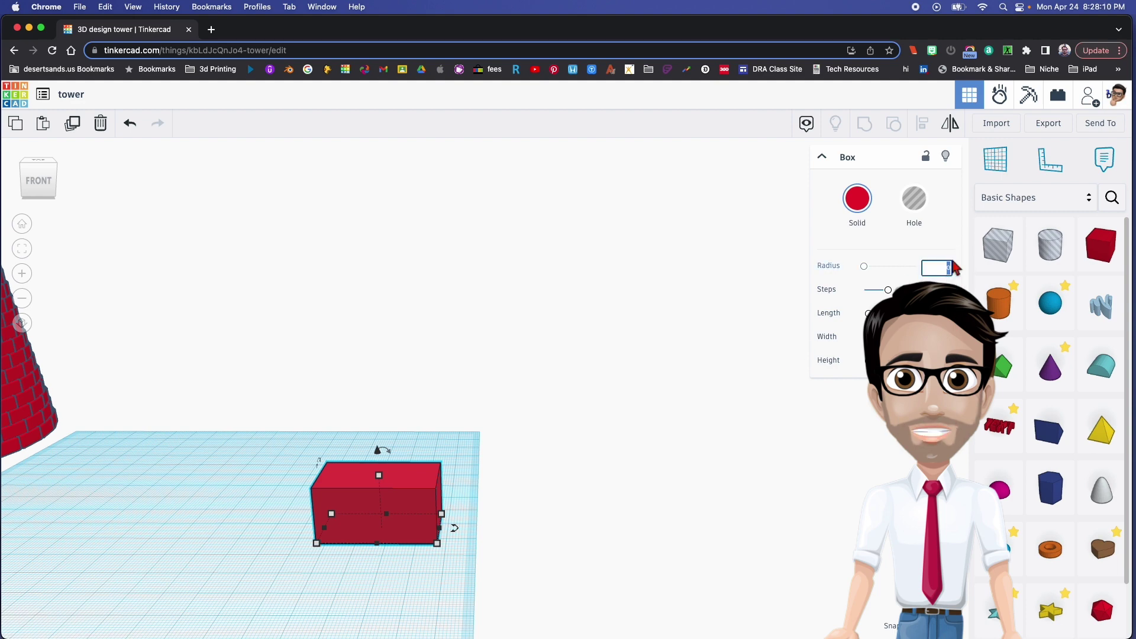
pyautogui.press('Return')
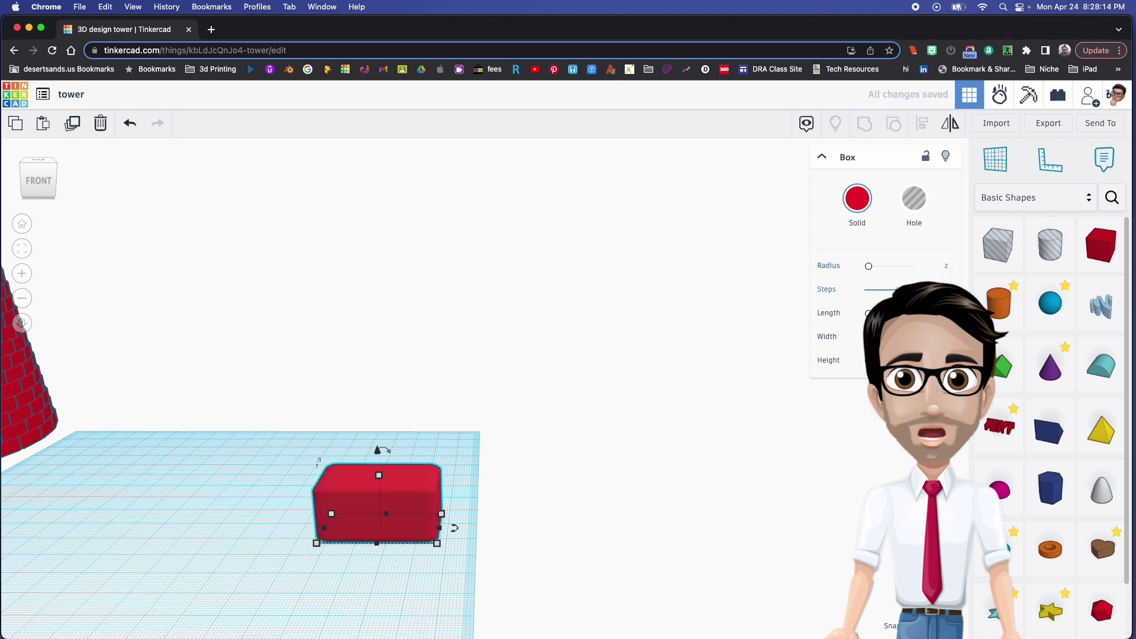
# - Move the rounded box down-left to a new spot on the workplane
pyautogui.click(367, 516)
pyautogui.moveTo(367, 516); pyautogui.dragTo(346, 528)
pyautogui.moveTo(410, 505); pyautogui.dragTo(396, 514, button='right')
pyautogui.moveTo(396, 513); pyautogui.dragTo(391, 446, button='middle')
pyautogui.moveTo(428, 455); pyautogui.dragTo(387, 480)
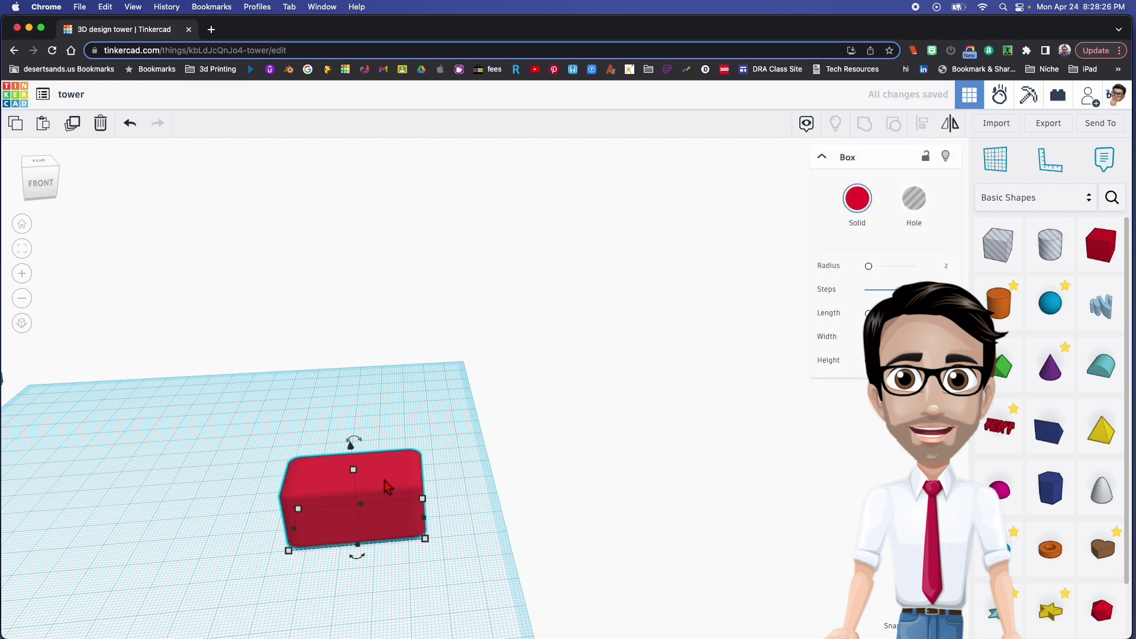
# - Nudge the duplicated brick right until it sits end to end beside the first, leaving a narrow gap
pyautogui.press('Right')
pyautogui.press('Right')
pyautogui.press('Right')
pyautogui.press('Right')
pyautogui.press('Right')
pyautogui.press('Right')
pyautogui.press('Right')
pyautogui.press('Right')
pyautogui.press('Right')
pyautogui.press('Right')
pyautogui.press('Right')
pyautogui.press('Right')
pyautogui.press('Right')
pyautogui.press('Right')
pyautogui.press('Right')
pyautogui.press('Right')
pyautogui.press('Right')
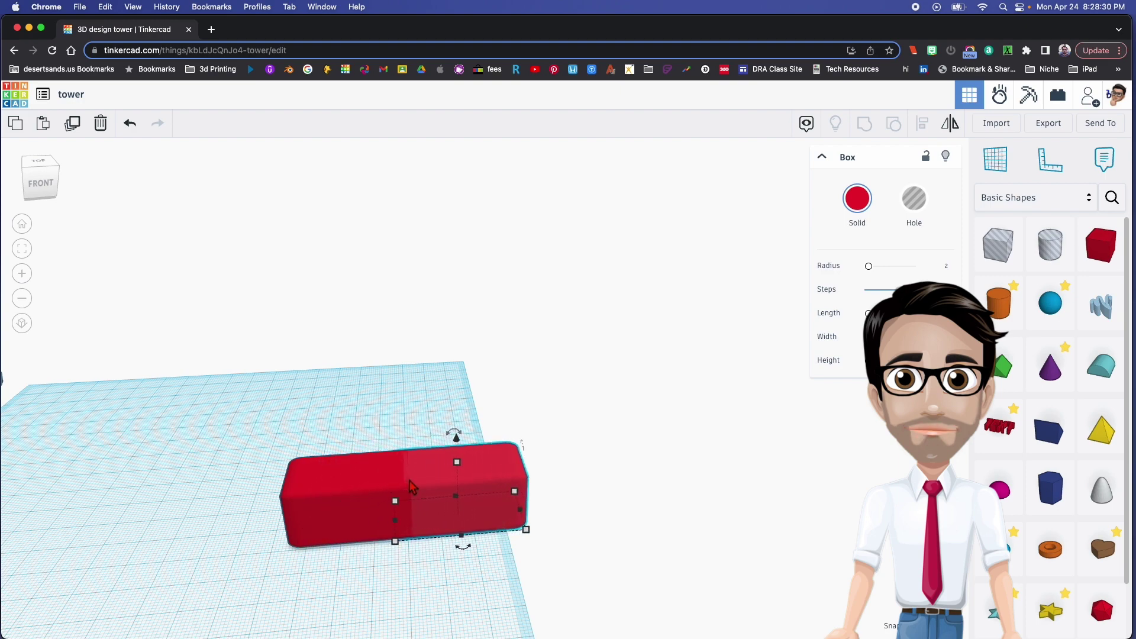
pyautogui.scroll(3, 409, 481)
pyautogui.press('Right')
pyautogui.press('Right')
pyautogui.press('Right')
pyautogui.press('Right')
pyautogui.press('Right')
pyautogui.press('Right')
pyautogui.press('Right')
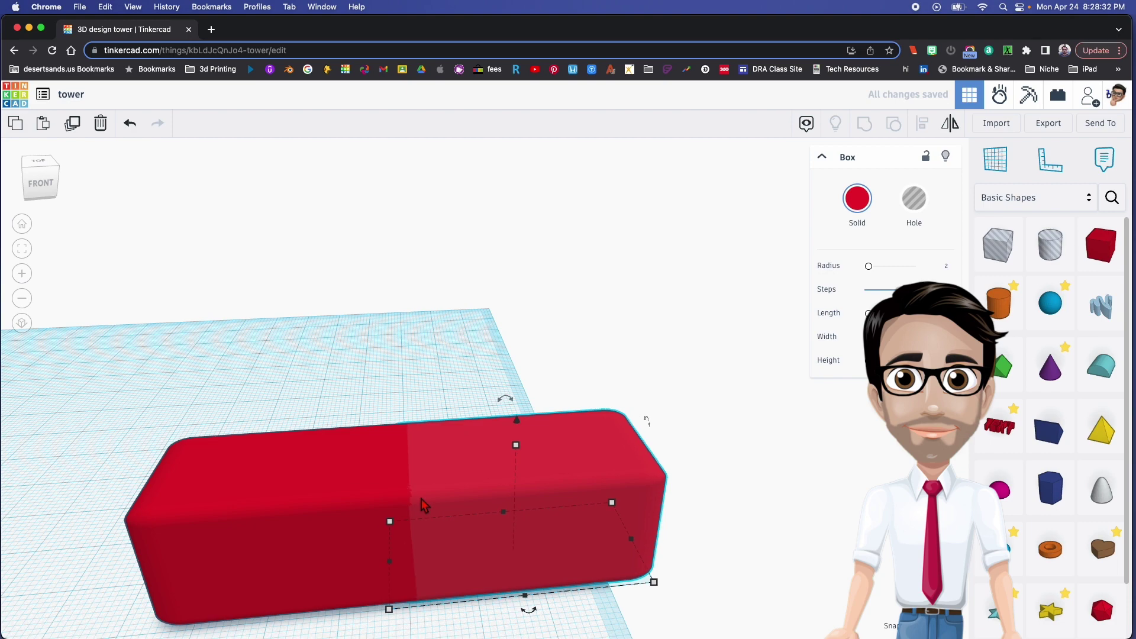
pyautogui.press('Right')
pyautogui.press('Right')
pyautogui.press('Right')
pyautogui.press('Right')
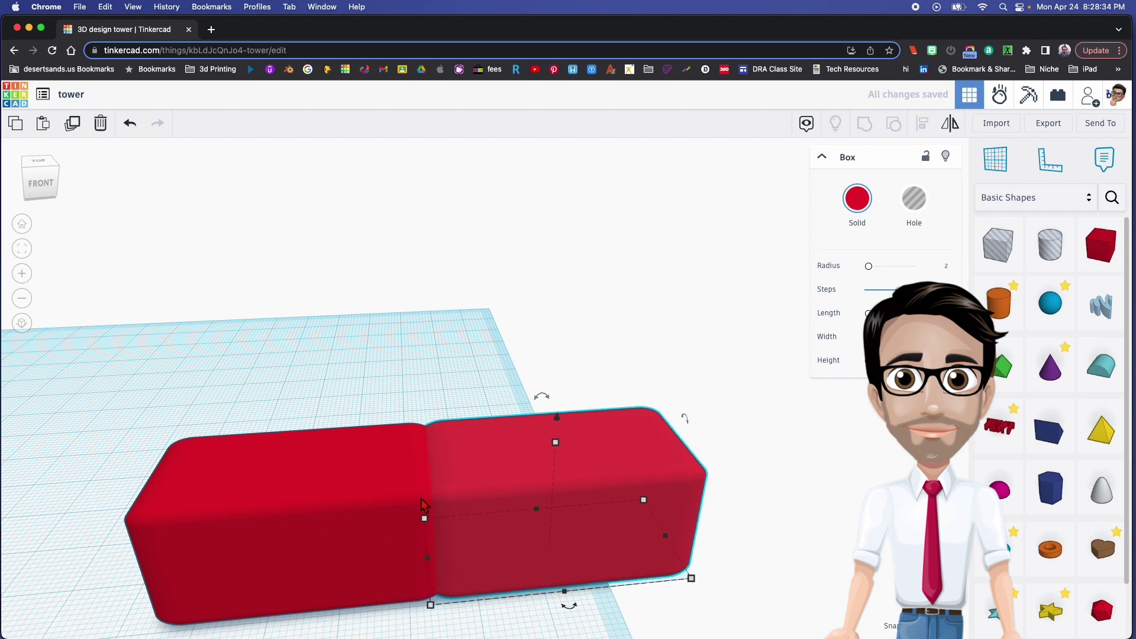
pyautogui.moveTo(453, 506); pyautogui.dragTo(446, 510, button='right')
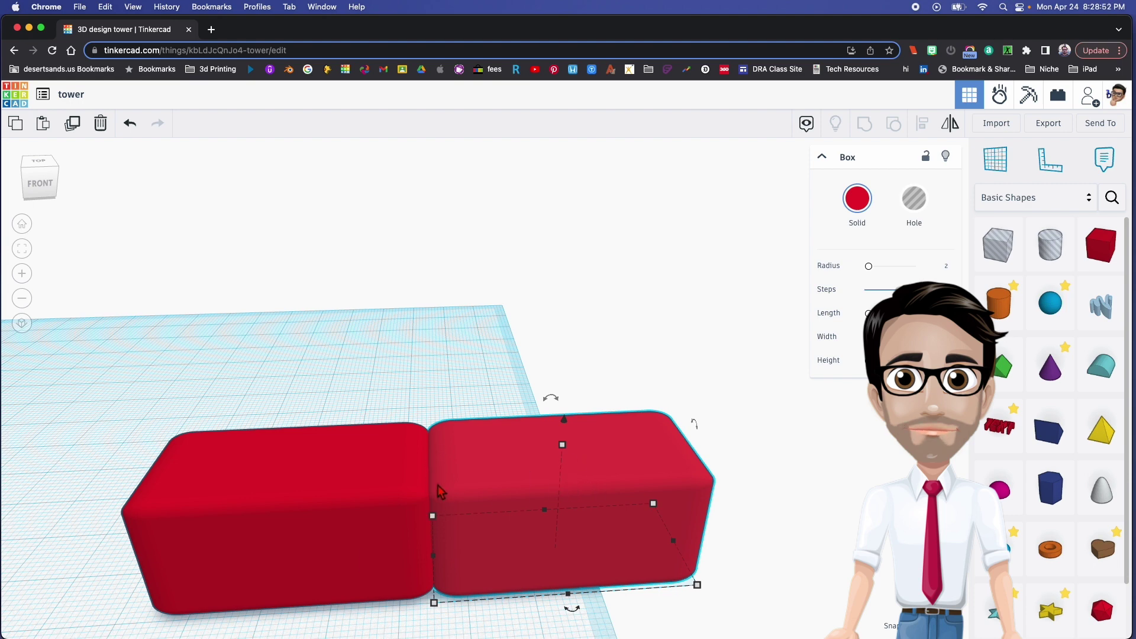
pyautogui.press('Right')
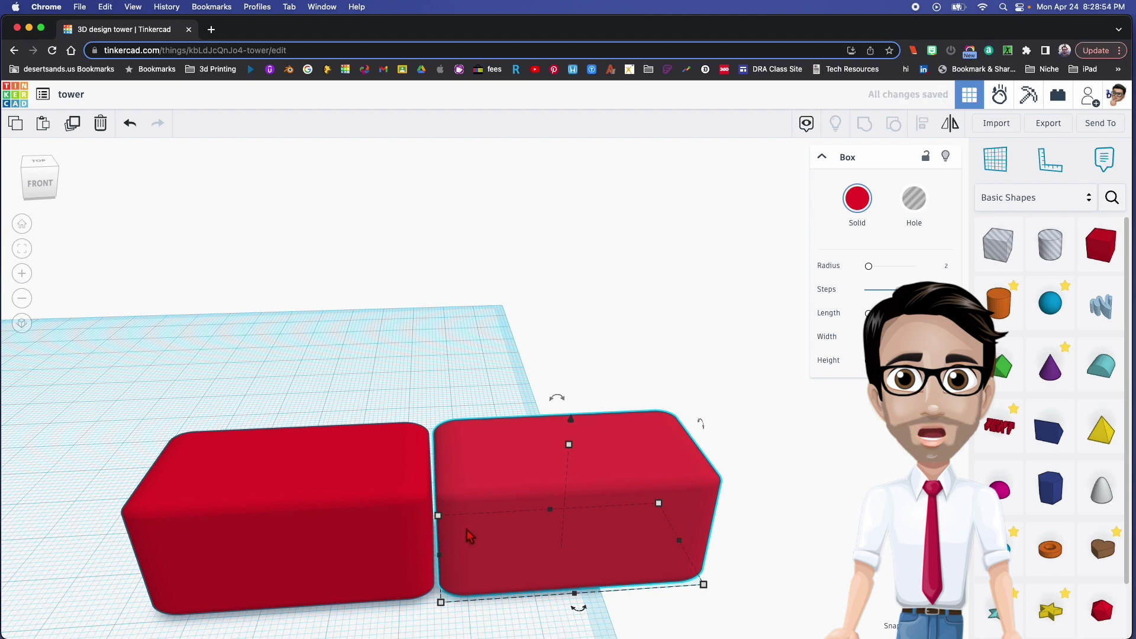
pyautogui.moveTo(532, 534); pyautogui.dragTo(506, 432, button='middle')
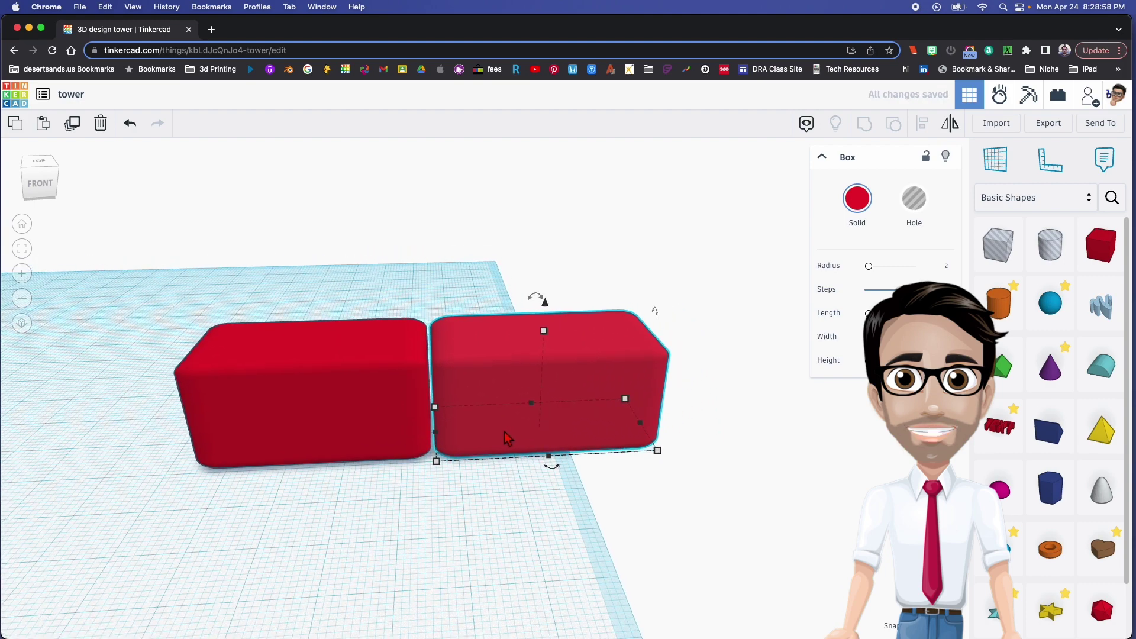
# - Rotate the second brick by -5 degrees and nudge it snugly against the first
pyautogui.moveTo(555, 478)
pyautogui.moveTo(555, 478); pyautogui.dragTo(644, 557)
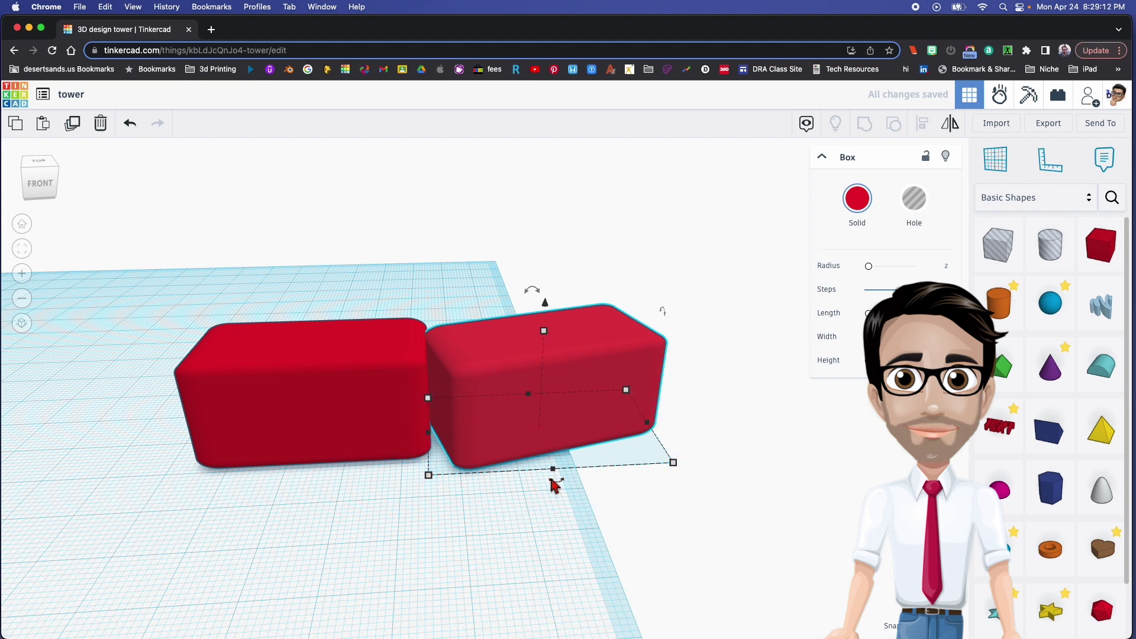
pyautogui.press('Up')
pyautogui.press('Up')
pyautogui.press('Up')
pyautogui.press('Up')
pyautogui.press('Up')
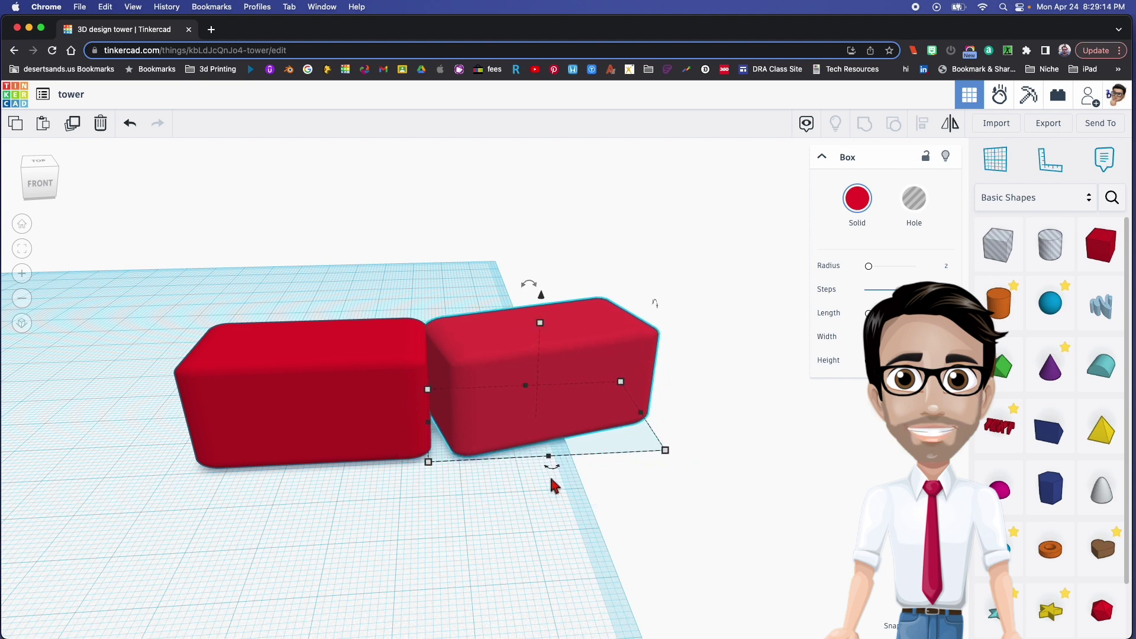
pyautogui.scroll(-3, 552, 480)
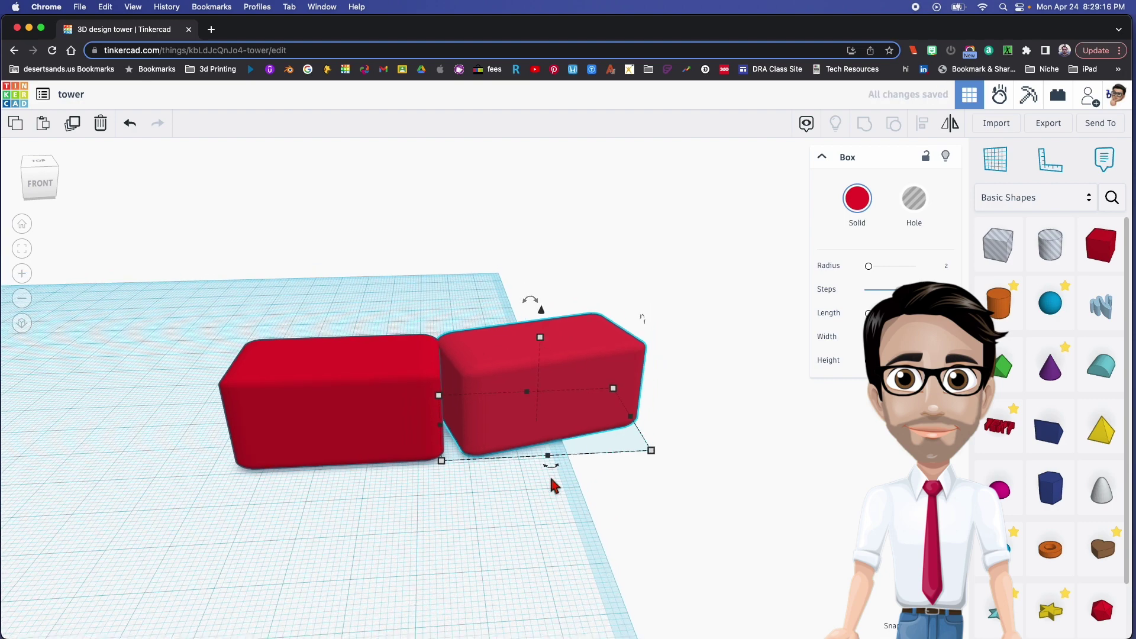
pyautogui.scroll(-4, 550, 481)
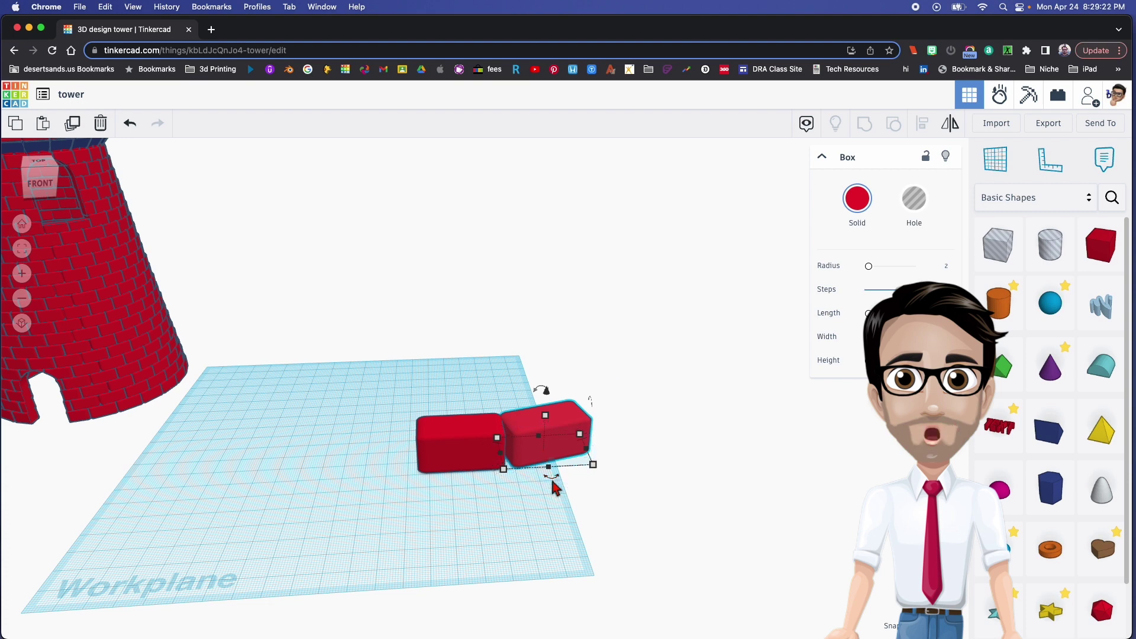
# - Repeat the rotated copy until 24 bricks close the ring, then select them all
pyautogui.press('super+d')
pyautogui.press('super+d')
pyautogui.press('super+d')
pyautogui.press('super+d')
pyautogui.press('super+d')
pyautogui.press('super+d')
pyautogui.press('super+d')
pyautogui.press('super+d')
pyautogui.press('super+d')
pyautogui.press('super+d')
pyautogui.press('super+d')
pyautogui.press('super+d')
pyautogui.press('super+d')
pyautogui.press('super+d')
pyautogui.press('super+d')
pyautogui.press('super+d')
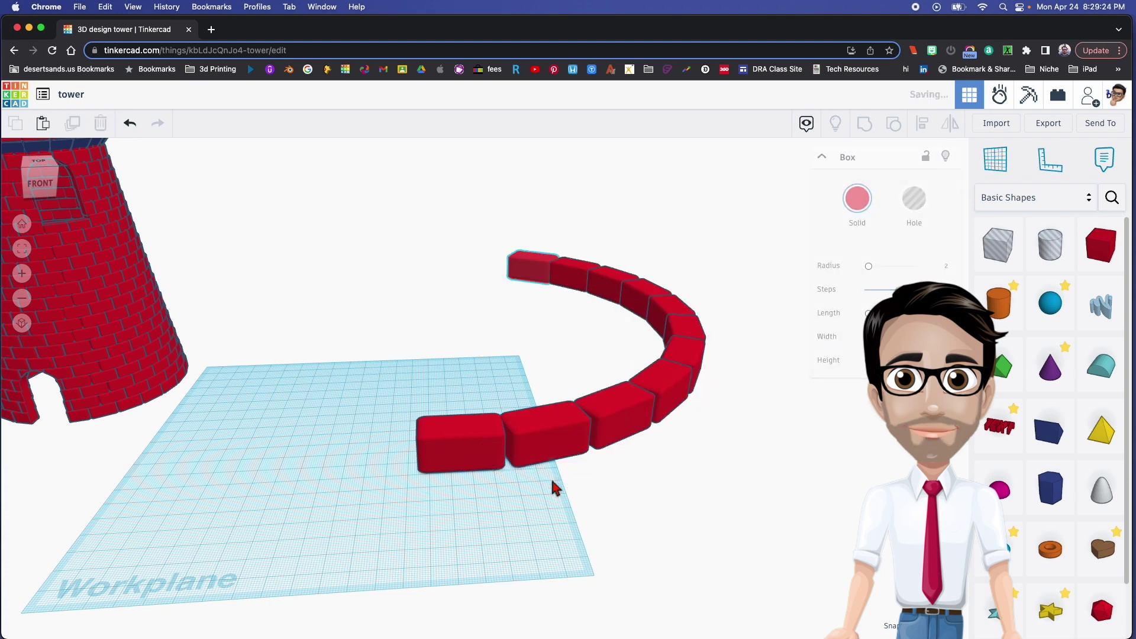
pyautogui.press('super+d')
pyautogui.press('super+d')
pyautogui.press('super+d')
pyautogui.press('super+d')
pyautogui.press('super+d')
pyautogui.press('super+d')
pyautogui.press('super+d')
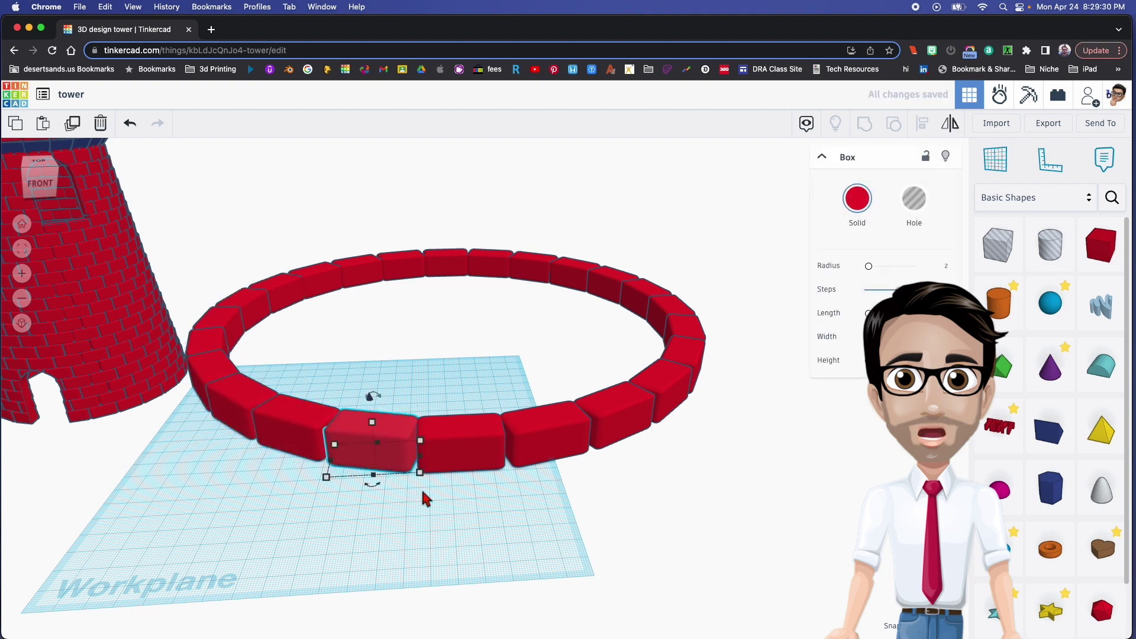
pyautogui.click(451, 506)
pyautogui.moveTo(486, 498); pyautogui.dragTo(490, 517, button='middle')
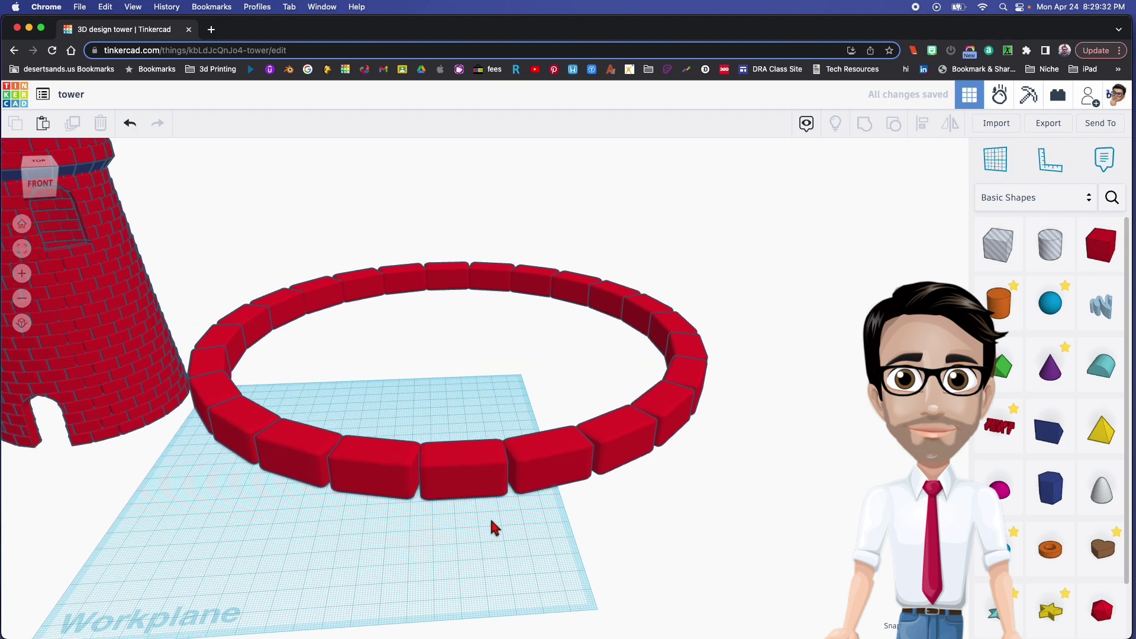
pyautogui.moveTo(453, 343); pyautogui.dragTo(450, 377, button='right')
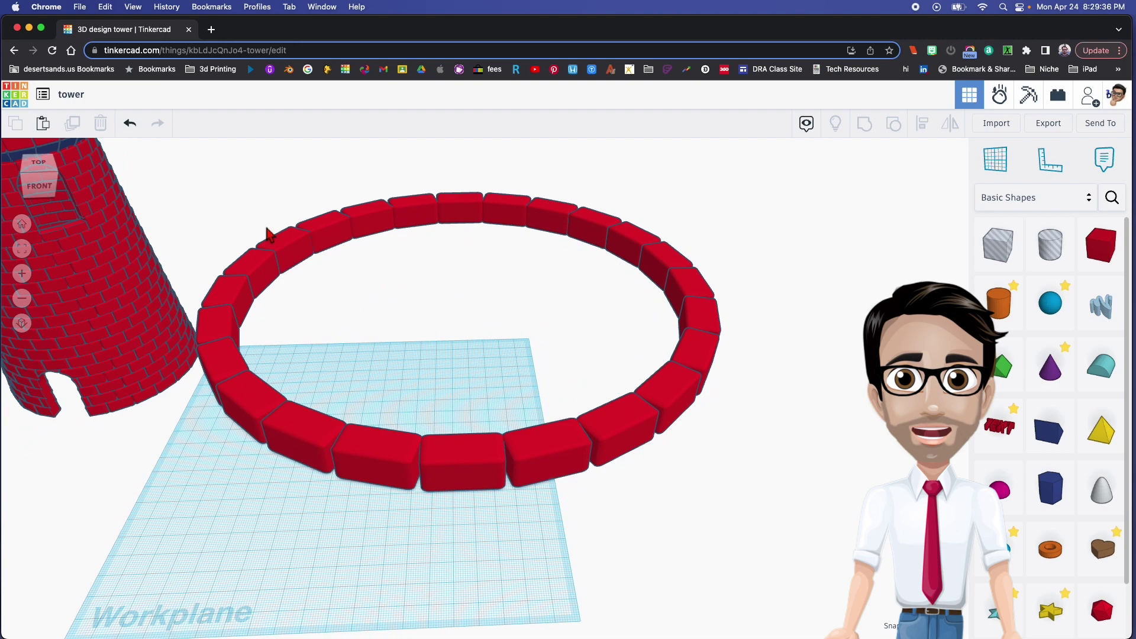
pyautogui.moveTo(224, 180); pyautogui.dragTo(710, 453)
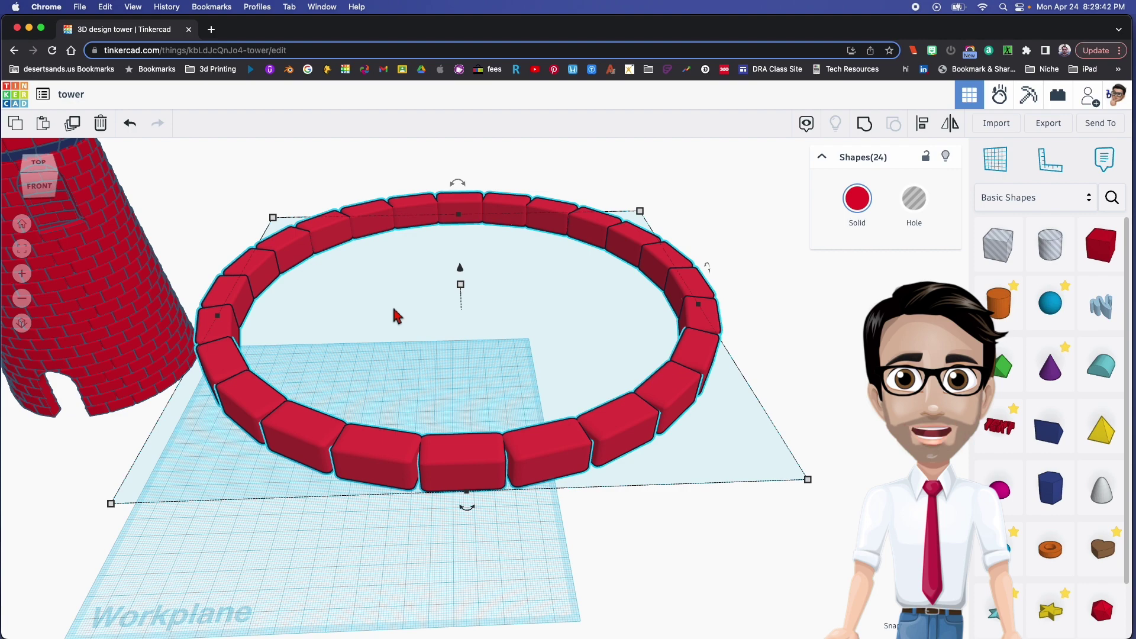
# - Group the 24 bricks, halve the ring's height to 10.00, and set it on the workplane
pyautogui.press('super+g')
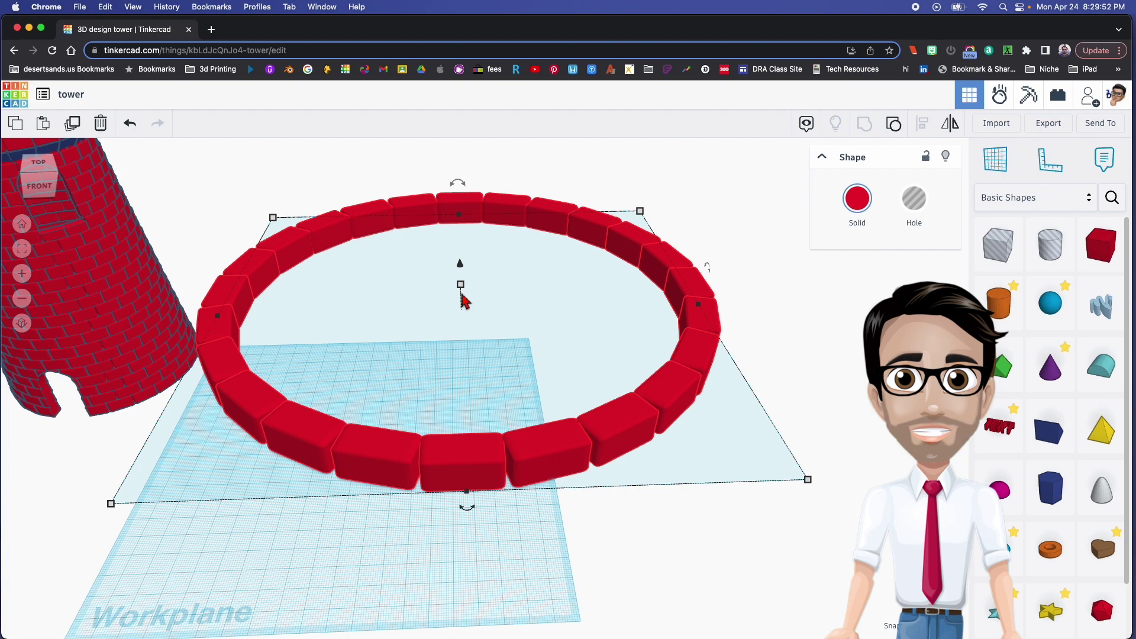
pyautogui.keyDown('shift'); pyautogui.moveTo(461, 290); pyautogui.dragTo(482, 393); pyautogui.keyUp('shift')
pyautogui.moveTo(455, 278); pyautogui.dragTo(434, 408)
pyautogui.moveTo(470, 279); pyautogui.dragTo(406, 414)
pyautogui.moveTo(406, 414)
pyautogui.mouseDown(button='right')
pyautogui.moveTo(418, 330)
pyautogui.moveTo(426, 412)
pyautogui.mouseUp(button='right')
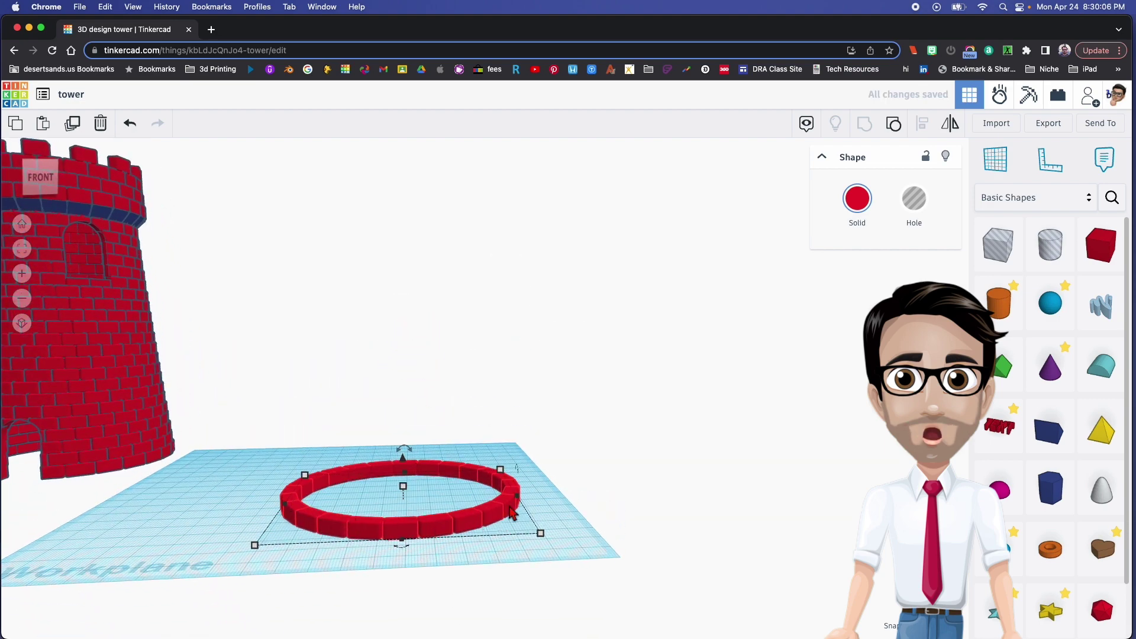
# - Orbit around the grouped ring to inspect it, then deselect it
pyautogui.scroll(4, 390, 497)
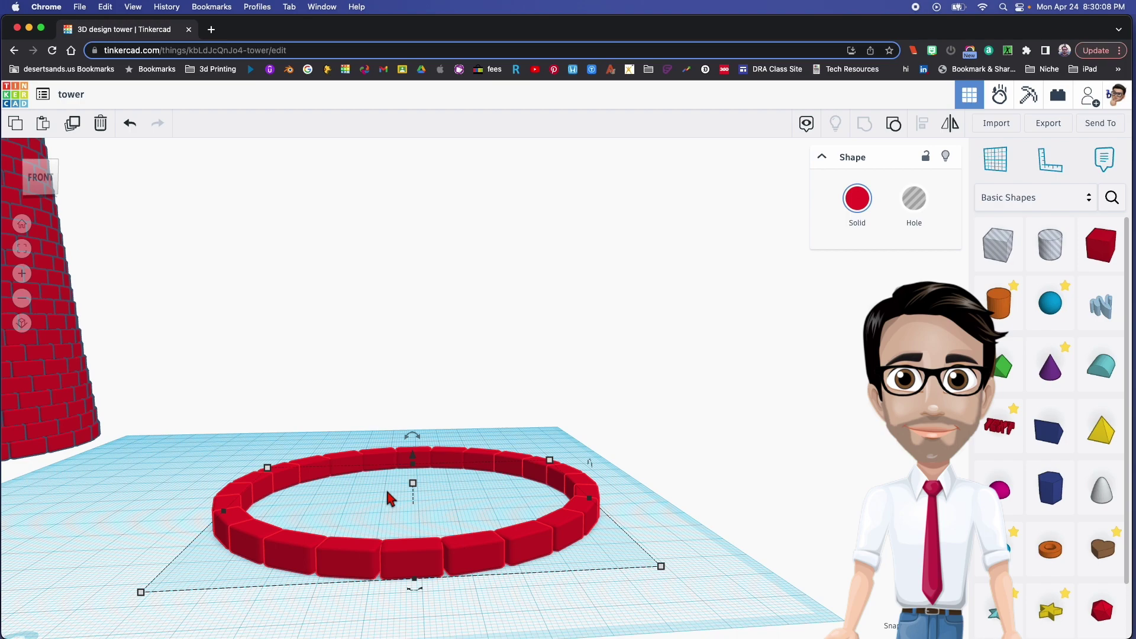
pyautogui.moveTo(387, 492); pyautogui.dragTo(392, 403, button='middle')
pyautogui.moveTo(392, 404); pyautogui.dragTo(400, 477, button='right')
pyautogui.moveTo(399, 477); pyautogui.dragTo(414, 395, button='middle')
pyautogui.moveTo(414, 395); pyautogui.dragTo(490, 408, button='right')
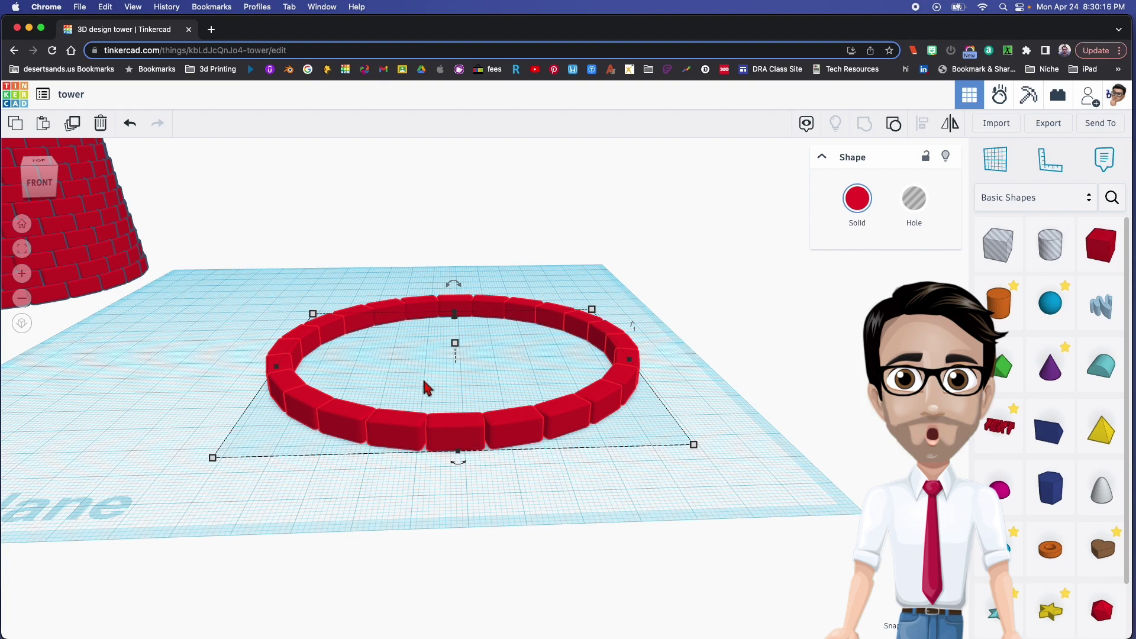
pyautogui.moveTo(454, 391); pyautogui.dragTo(438, 398, button='right')
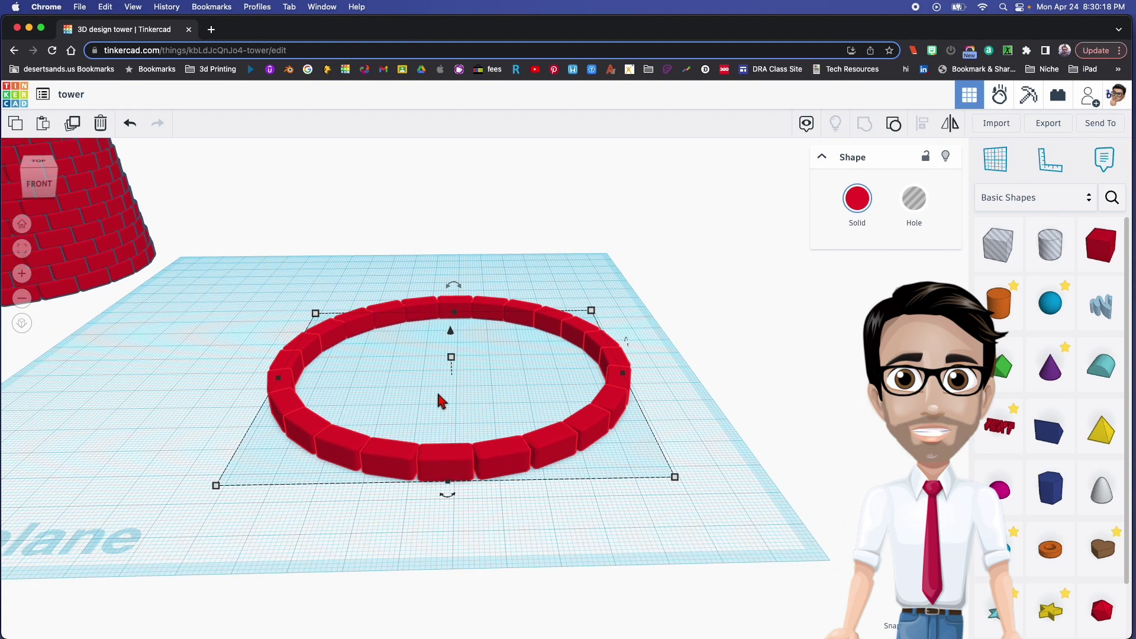
pyautogui.click(168, 310)
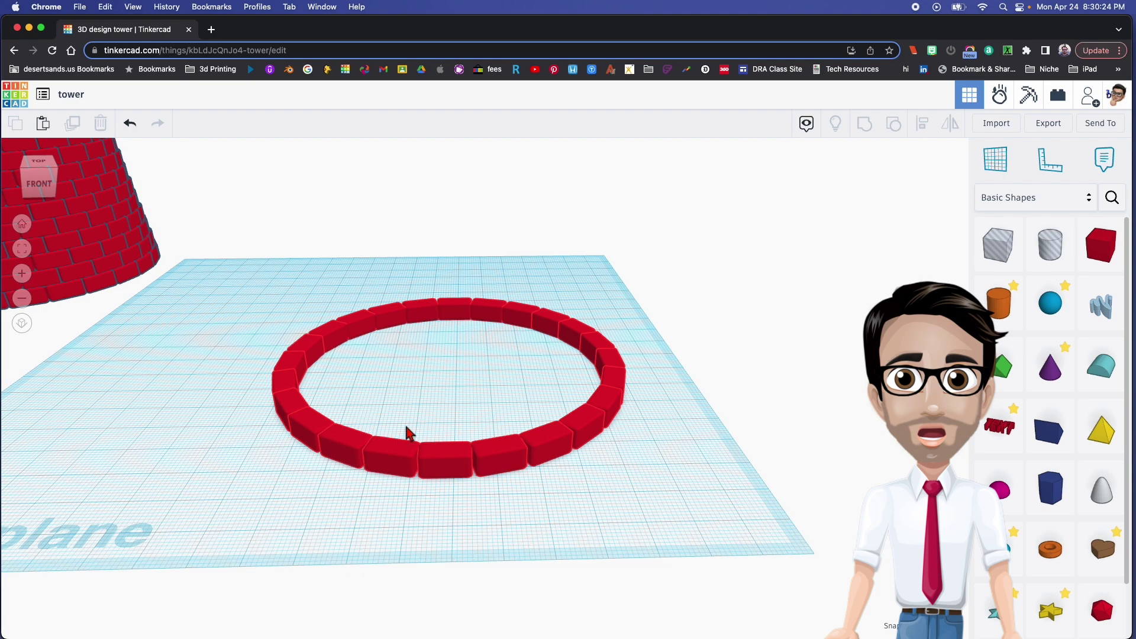
pyautogui.scroll(5, 445, 464)
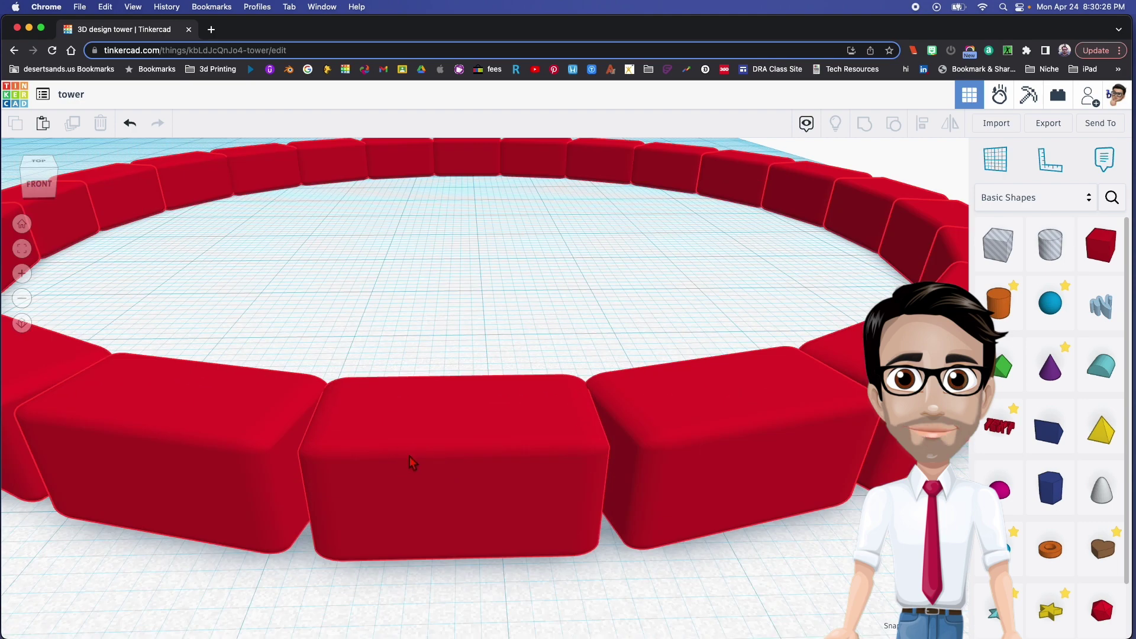
pyautogui.scroll(-8, 423, 449)
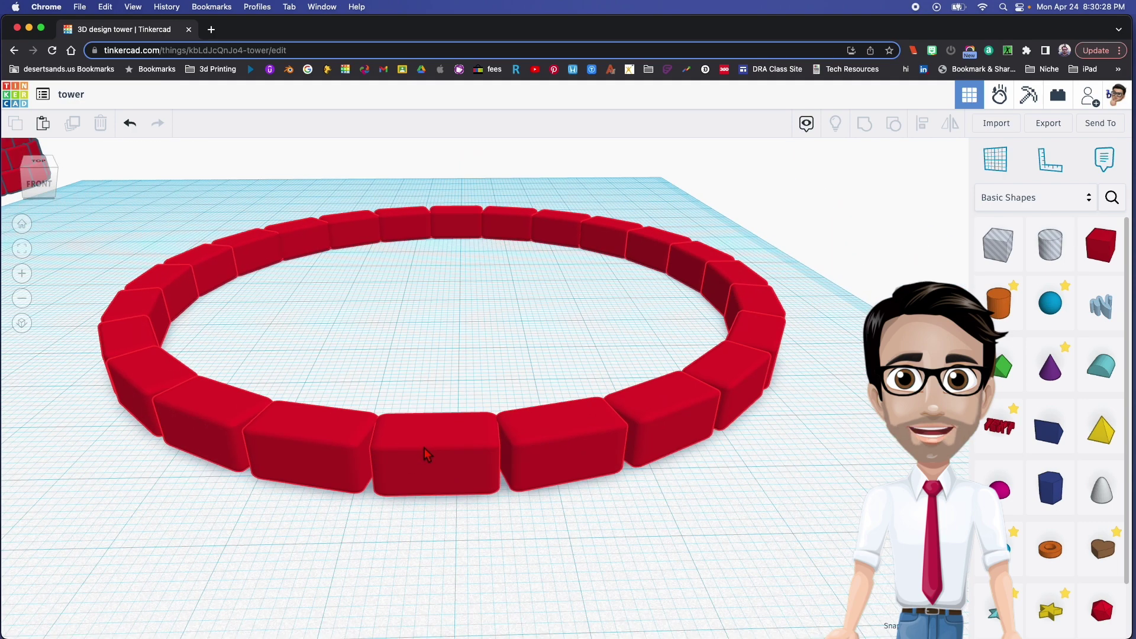
pyautogui.scroll(-2, 489, 421)
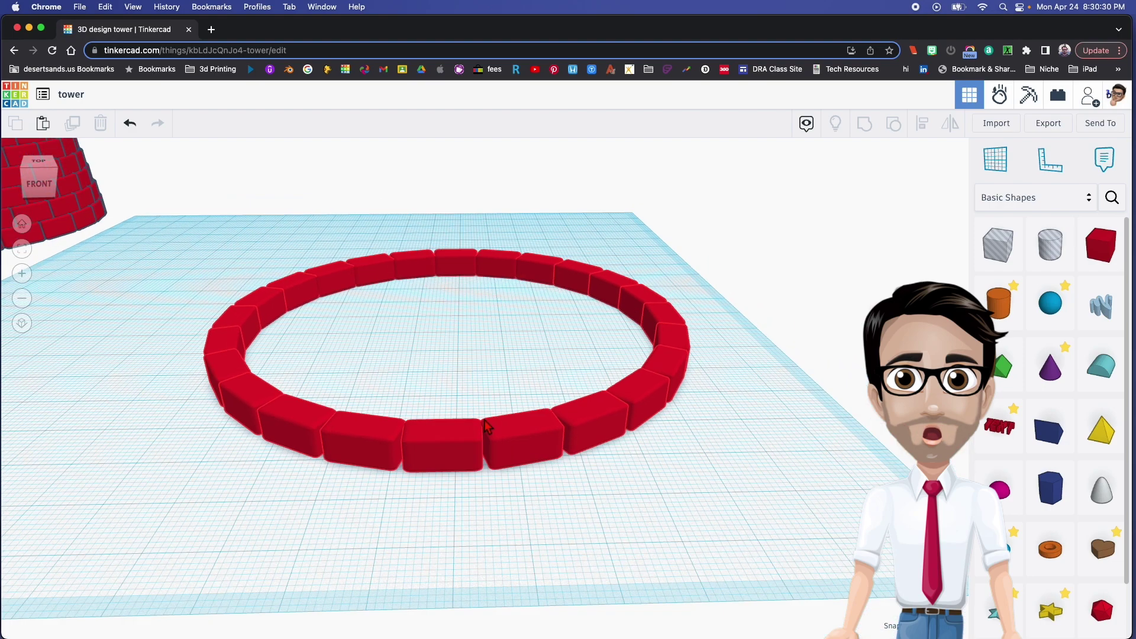
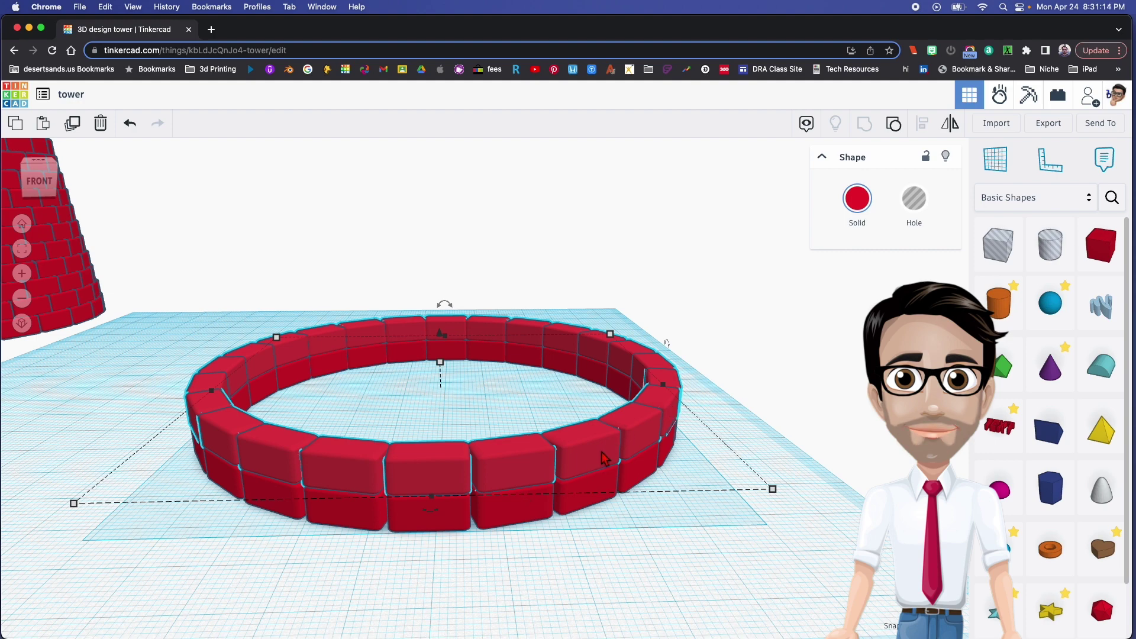
# - Drag the grouped brick ring across the workplane to sit beside the reference tower
pyautogui.moveTo(438, 512); pyautogui.dragTo(515, 635)
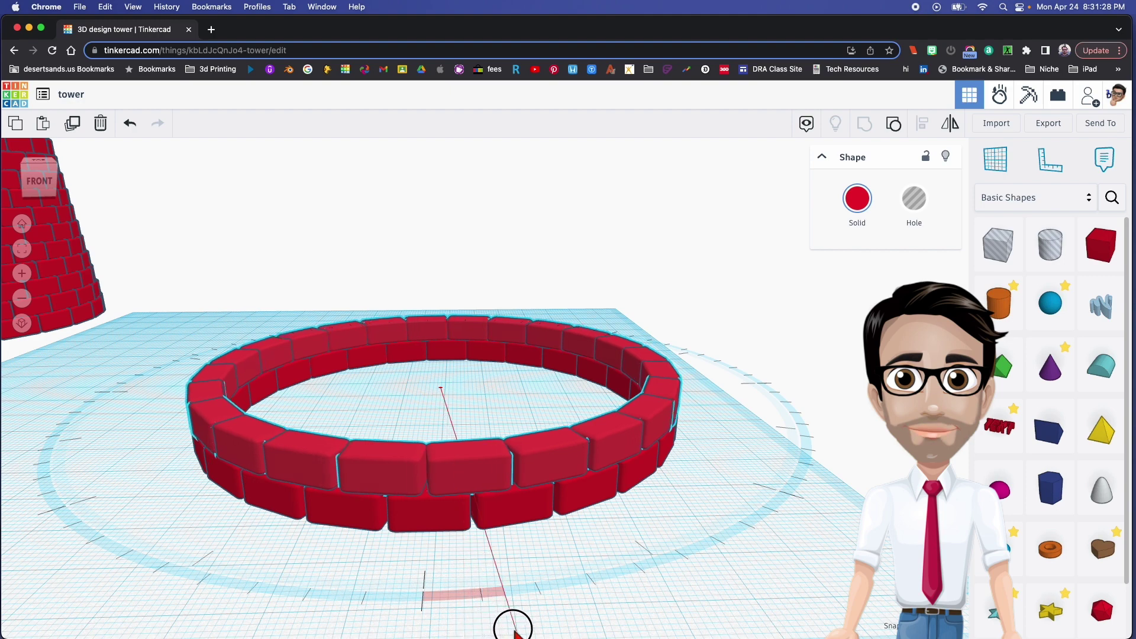
pyautogui.moveTo(515, 632); pyautogui.dragTo(515, 633)
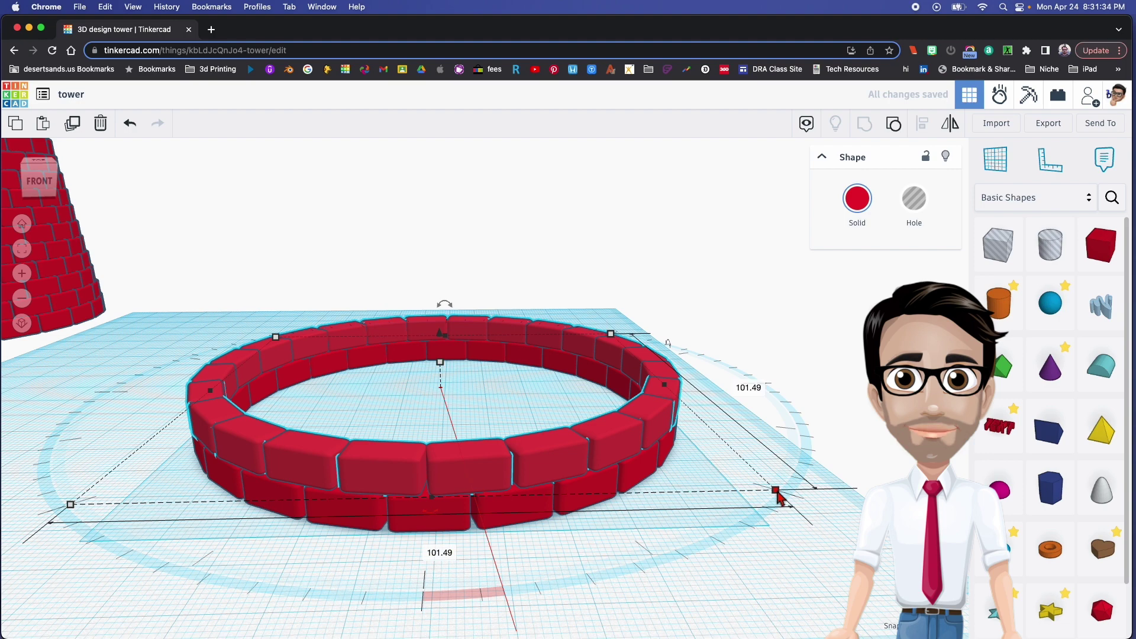
# - Set the brick ring's width and length to 100 each
pyautogui.click(742, 385)
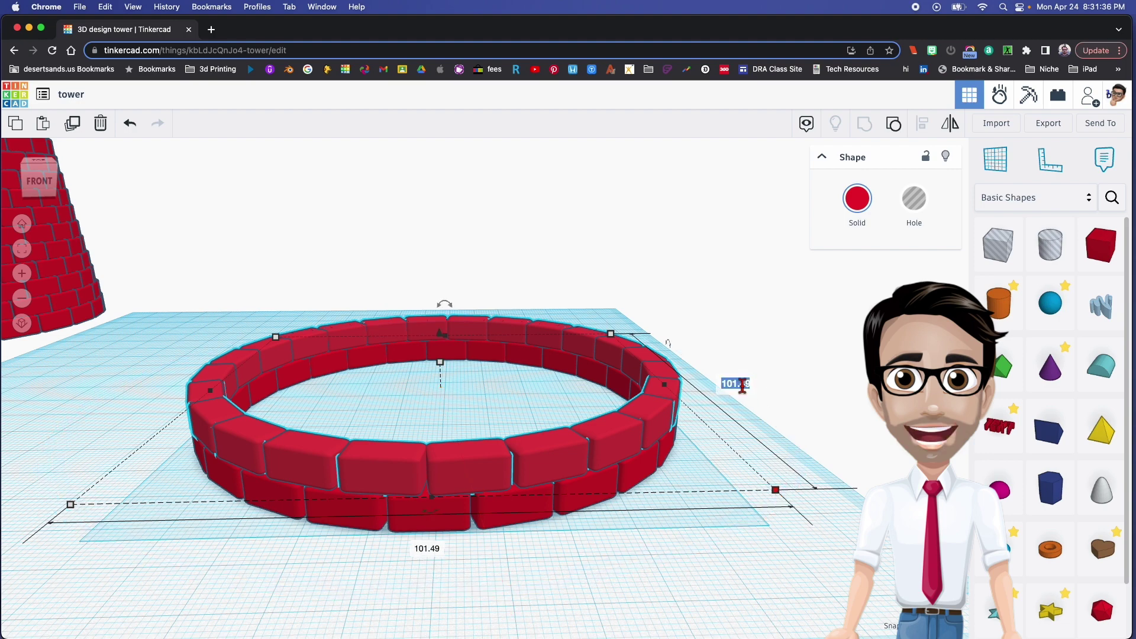
pyautogui.write('100')
pyautogui.press('Return')
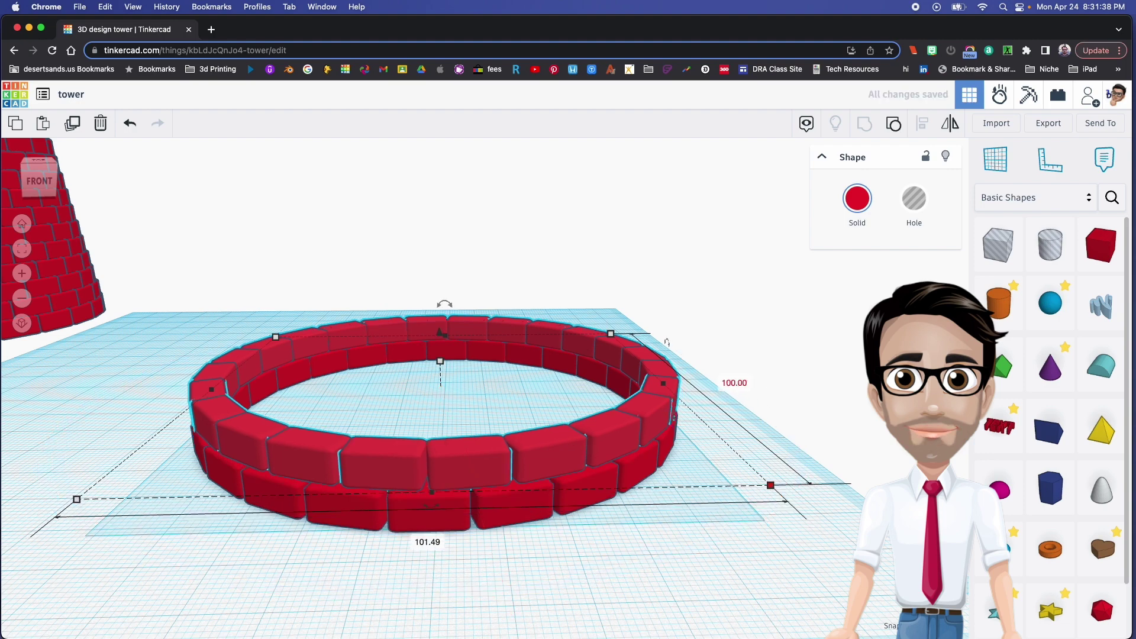
pyautogui.click(419, 544)
pyautogui.write('100')
pyautogui.press('Return')
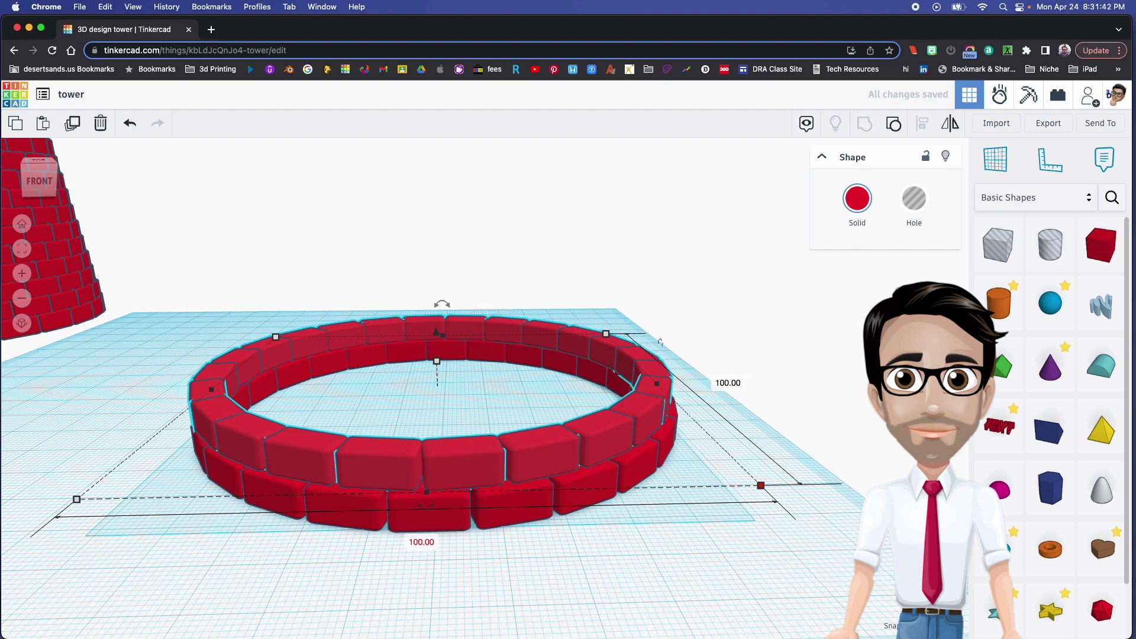
# - Duplicate the ring five times with Ctrl+D, stacking layers upward into a tall tower
pyautogui.scroll(-3, 447, 483)
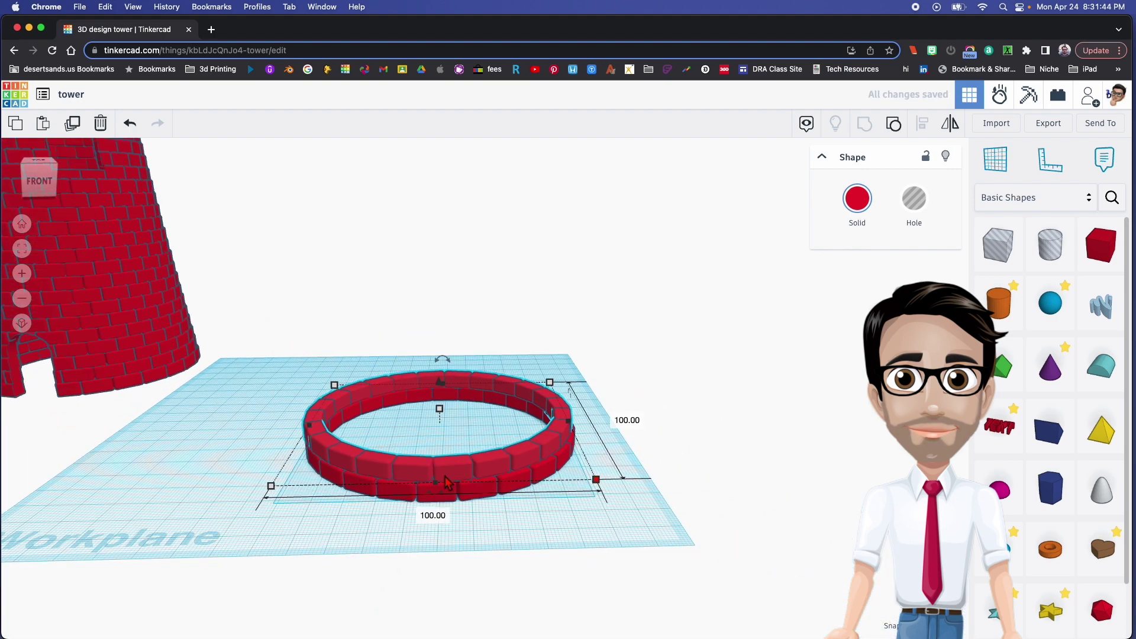
pyautogui.scroll(-2, 450, 482)
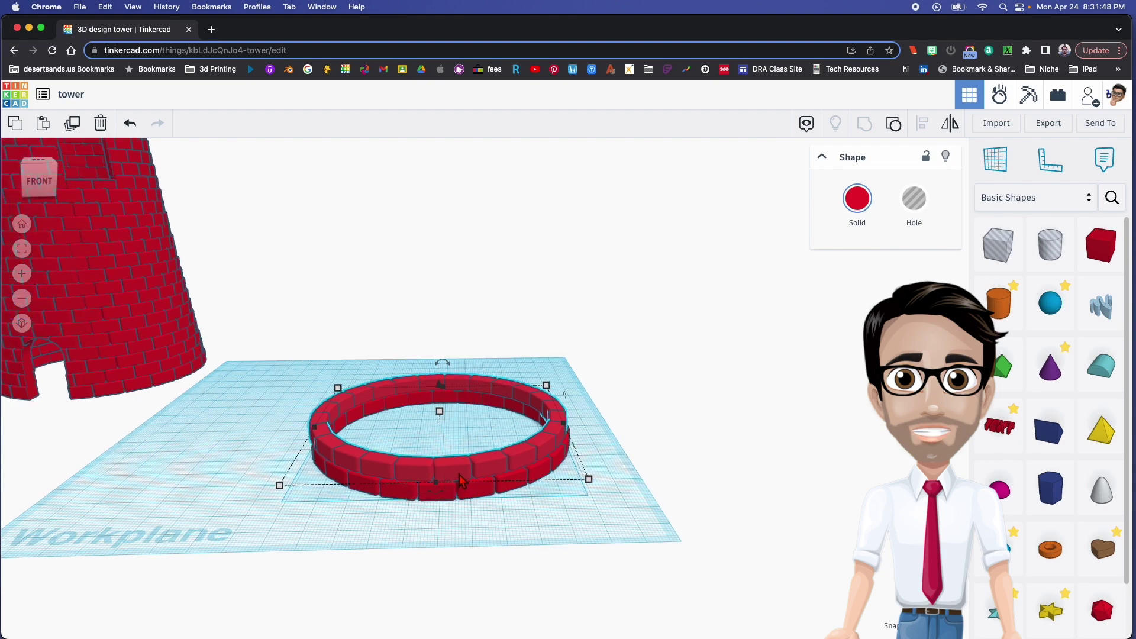
pyautogui.hotkey('ctrl', 'd')
pyautogui.hotkey('ctrl', 'd')
pyautogui.hotkey('ctrl', 'd')
pyautogui.hotkey('ctrl', 'd')
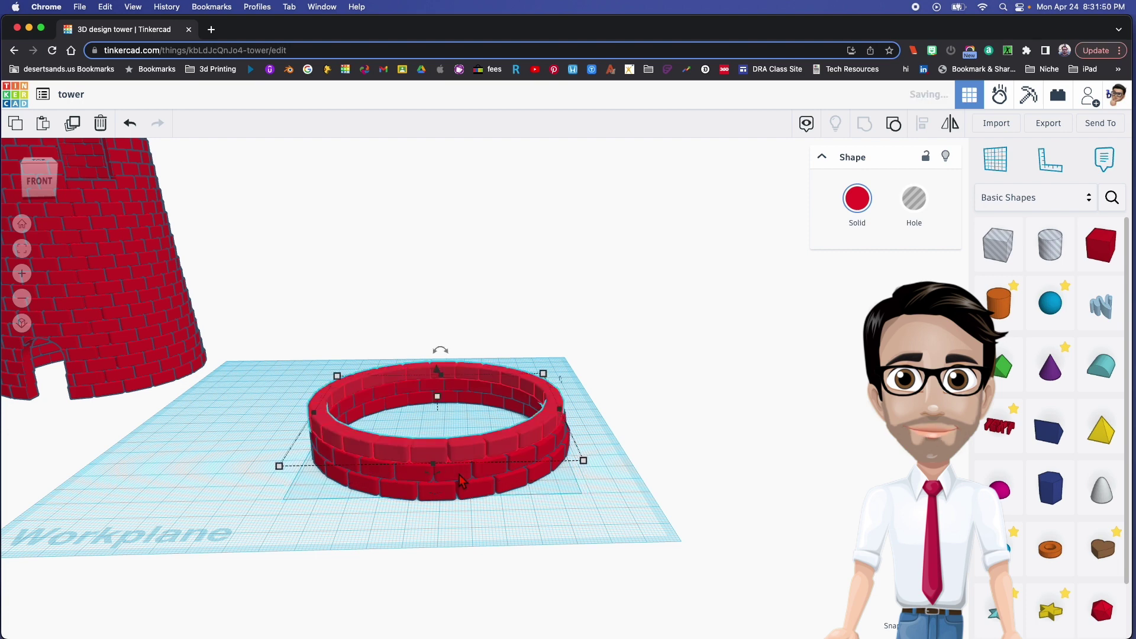
pyautogui.hotkey('ctrl', 'd')
pyautogui.hotkey('ctrl', 'd')
pyautogui.hotkey('ctrl', 'd')
pyautogui.hotkey('ctrl', 'd')
pyautogui.hotkey('ctrl', 'd')
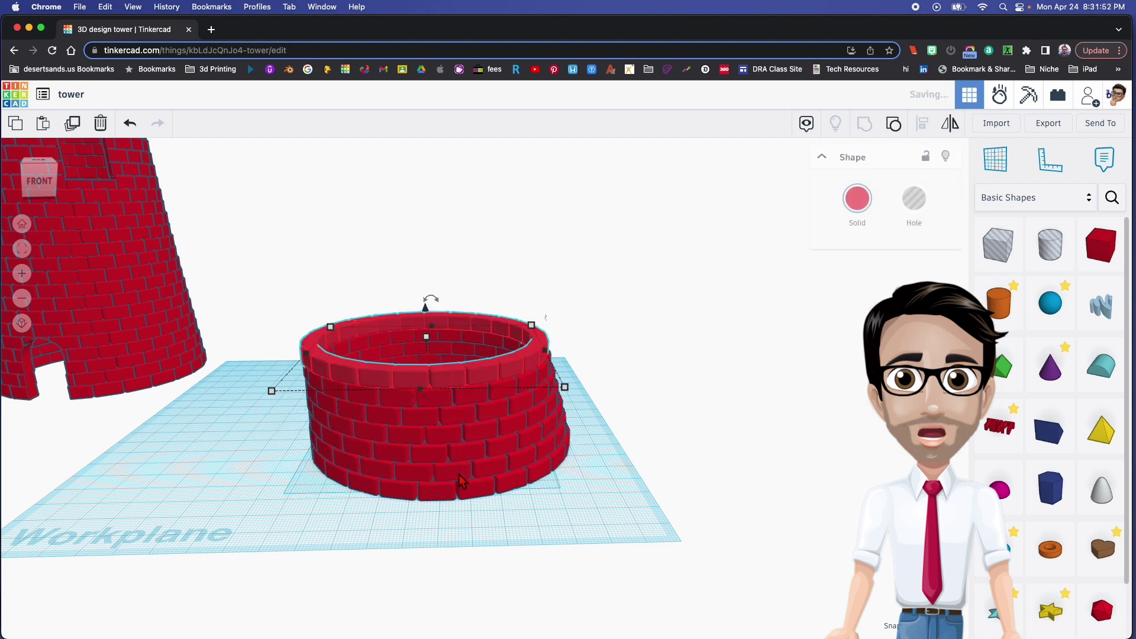
pyautogui.hotkey('ctrl', 'd')
pyautogui.hotkey('ctrl', 'd')
pyautogui.hotkey('ctrl', 'd')
pyautogui.hotkey('ctrl', 'd')
pyautogui.hotkey('ctrl', 'd')
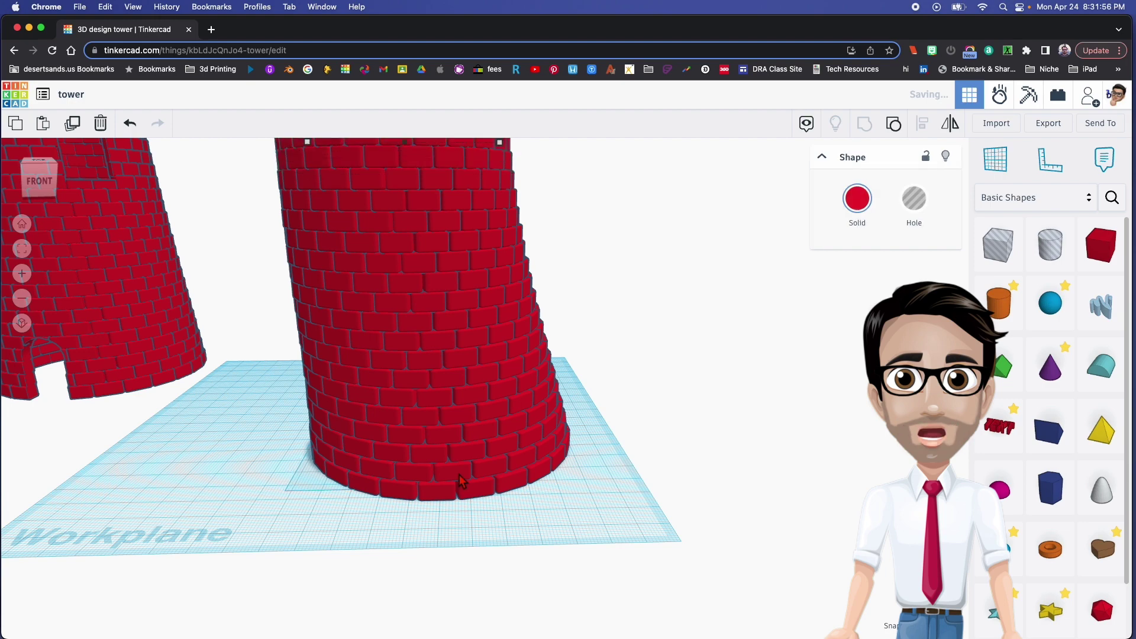
pyautogui.scroll(-5, 460, 475)
pyautogui.hotkey('ctrl', 'd')
pyautogui.hotkey('ctrl', 'd')
pyautogui.hotkey('ctrl', 'd')
pyautogui.hotkey('ctrl', 'd')
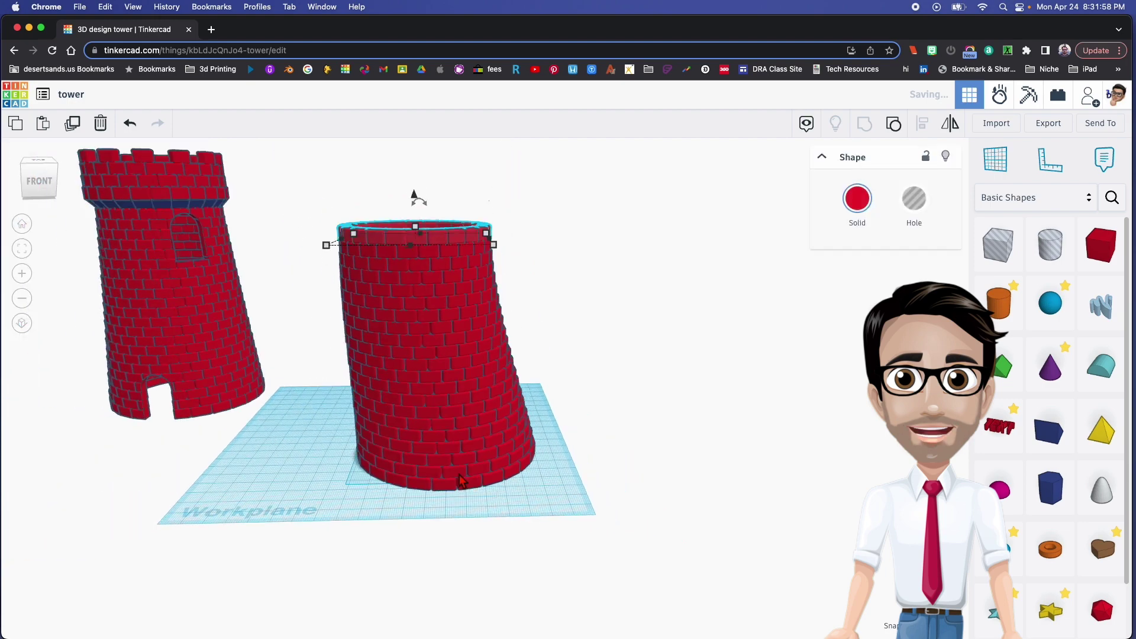
pyautogui.hotkey('ctrl', 'd')
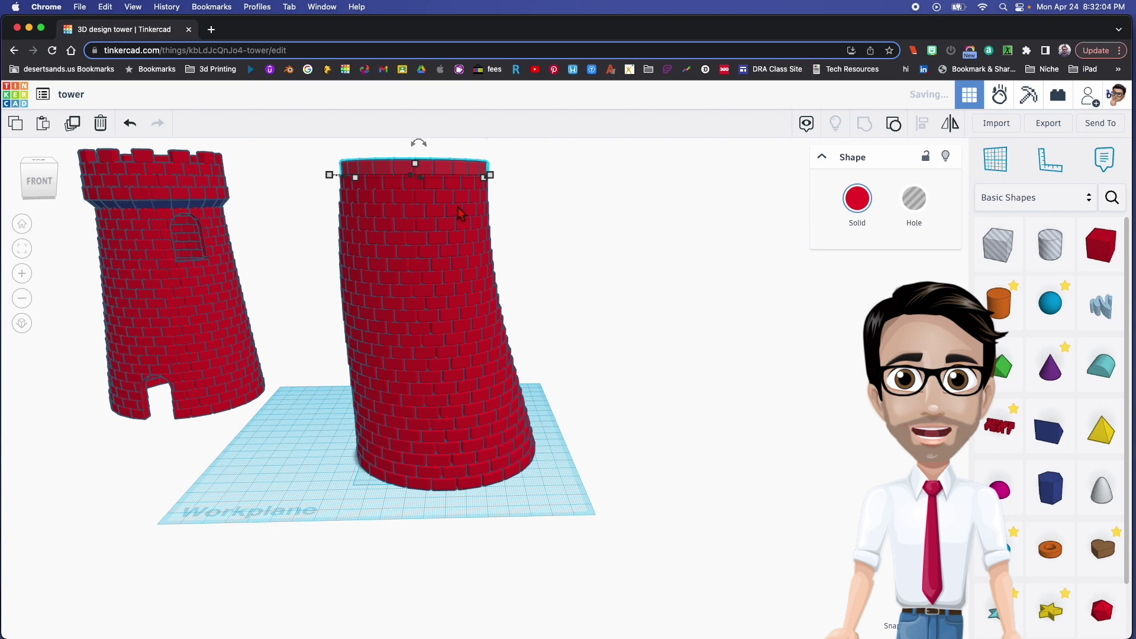
# - Select every ring of the new tower and centre them on both axes with Align (L)
pyautogui.moveTo(560, 365); pyautogui.dragTo(555, 429, button='right')
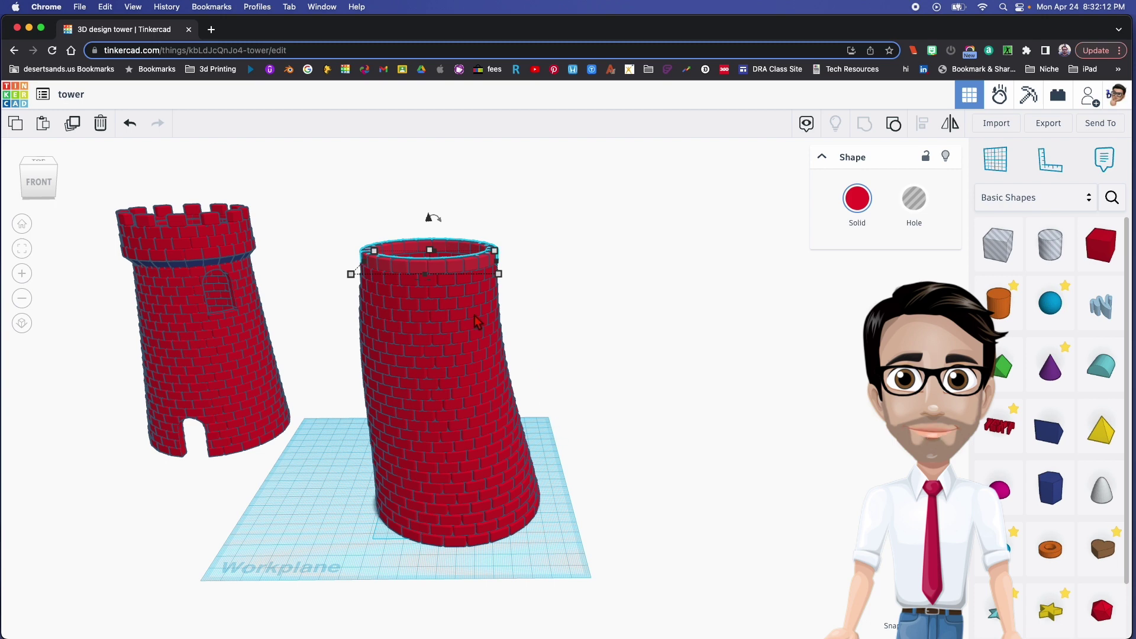
pyautogui.moveTo(330, 228); pyautogui.dragTo(604, 583)
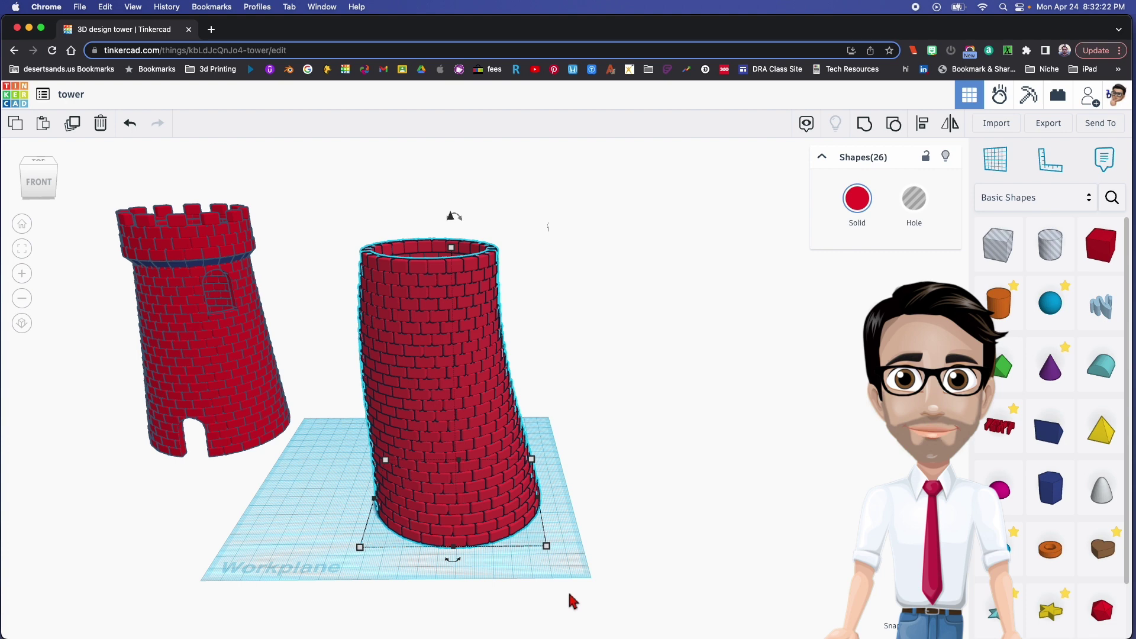
pyautogui.press('l')
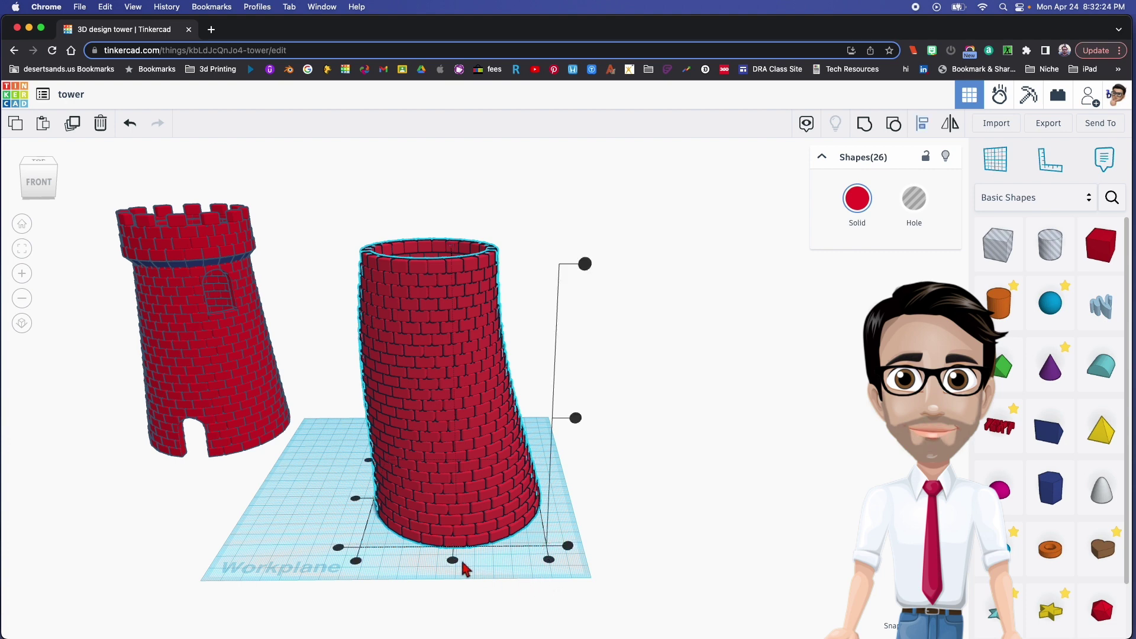
pyautogui.moveTo(461, 570); pyautogui.dragTo(456, 563)
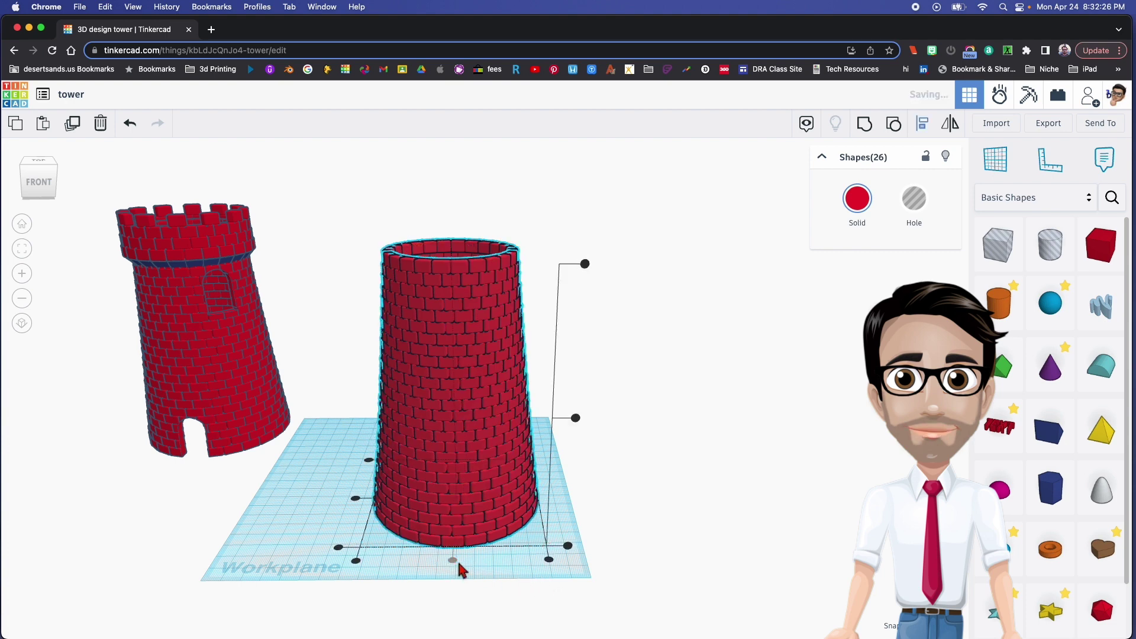
pyautogui.moveTo(358, 501); pyautogui.dragTo(359, 501)
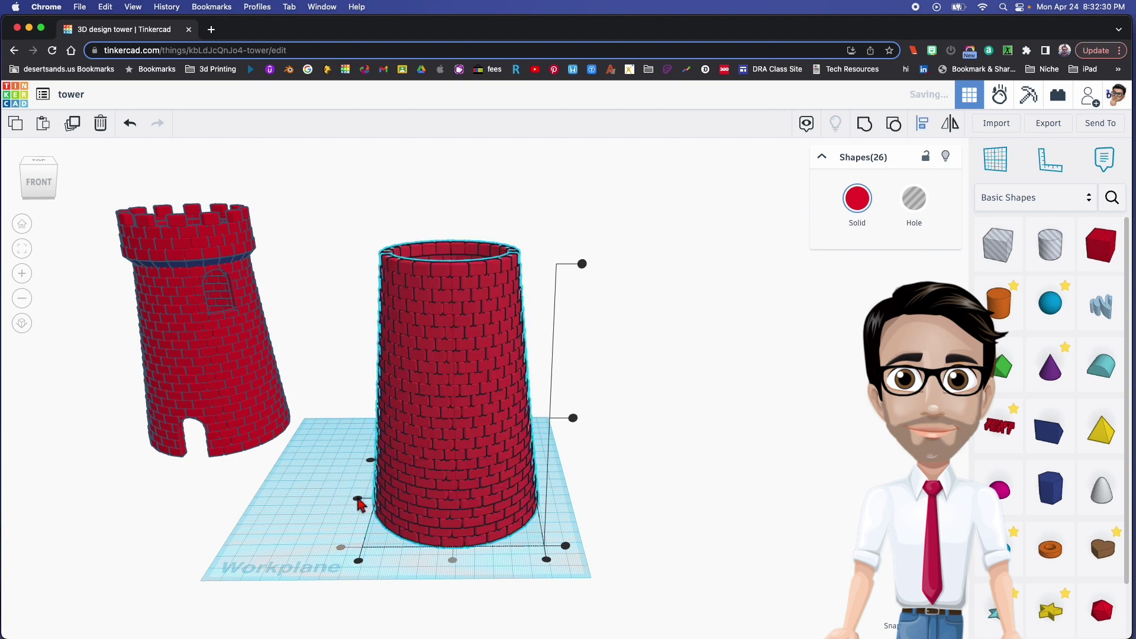
pyautogui.click(370, 540)
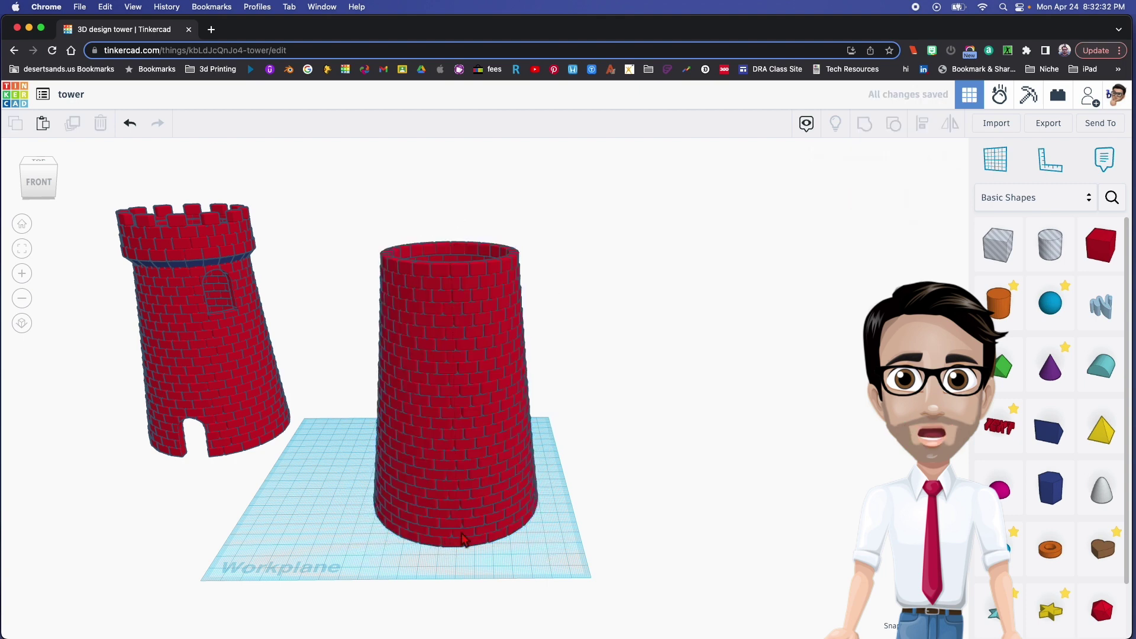
pyautogui.moveTo(485, 456)
pyautogui.mouseDown(button='right')
pyautogui.moveTo(477, 479)
pyautogui.moveTo(482, 465)
pyautogui.moveTo(487, 477)
pyautogui.mouseUp(button='right')
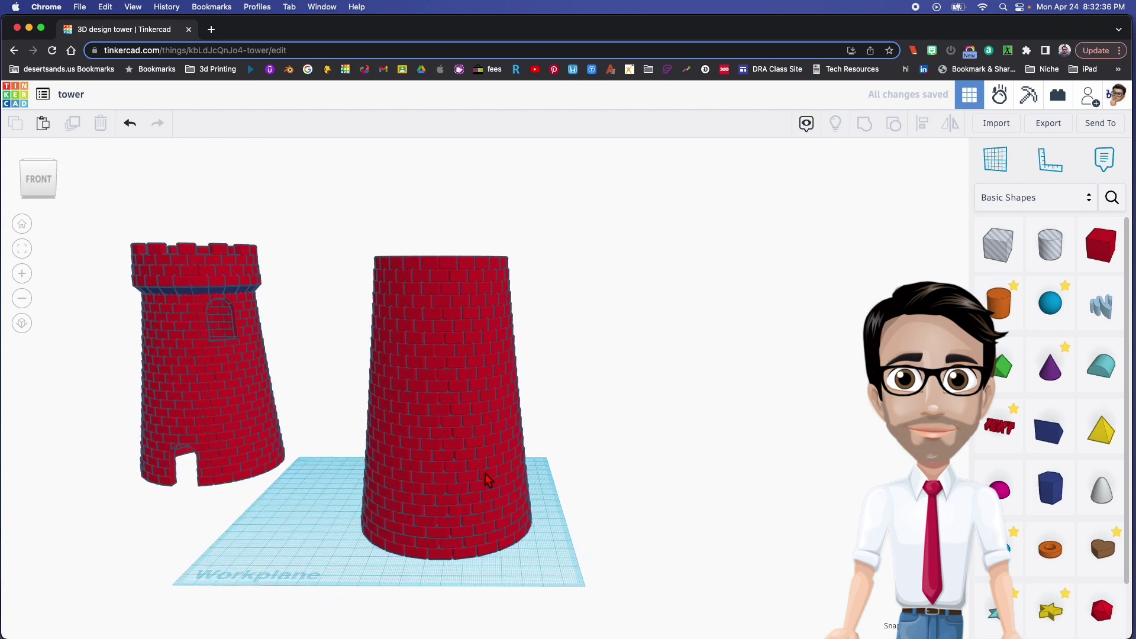
# - Select the top three brick rings of the new tower
pyautogui.click(443, 273)
pyautogui.scroll(6, 444, 278)
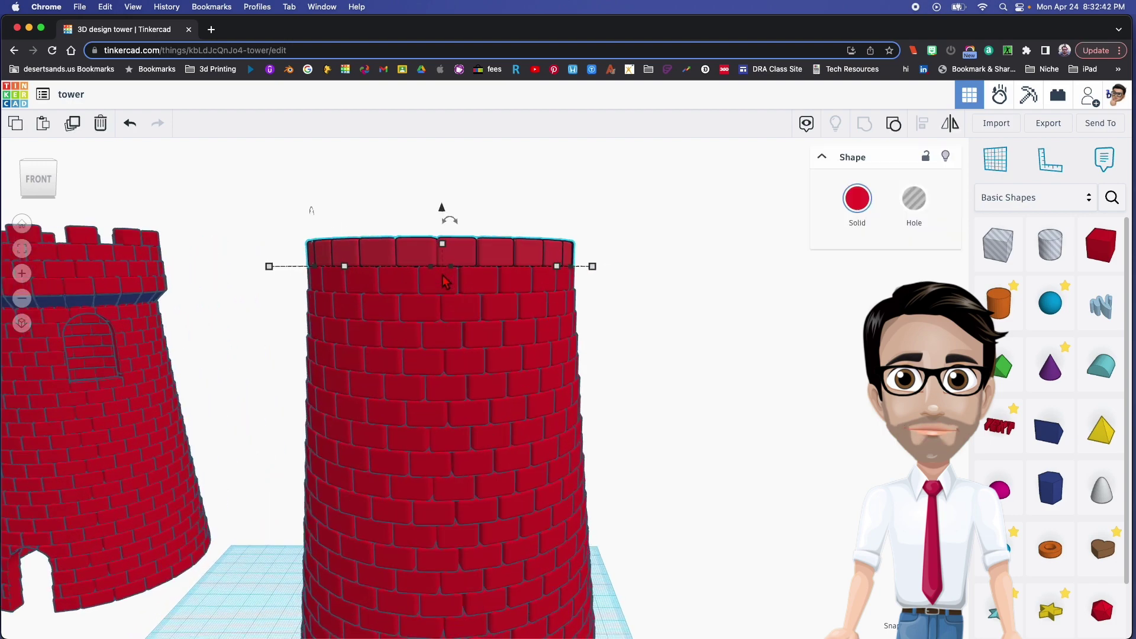
pyautogui.keyDown('shift'); pyautogui.click(443, 276); pyautogui.keyUp('shift')
pyautogui.keyDown('shift'); pyautogui.click(455, 309); pyautogui.keyUp('shift')
pyautogui.moveTo(447, 283); pyautogui.dragTo(453, 337, button='right')
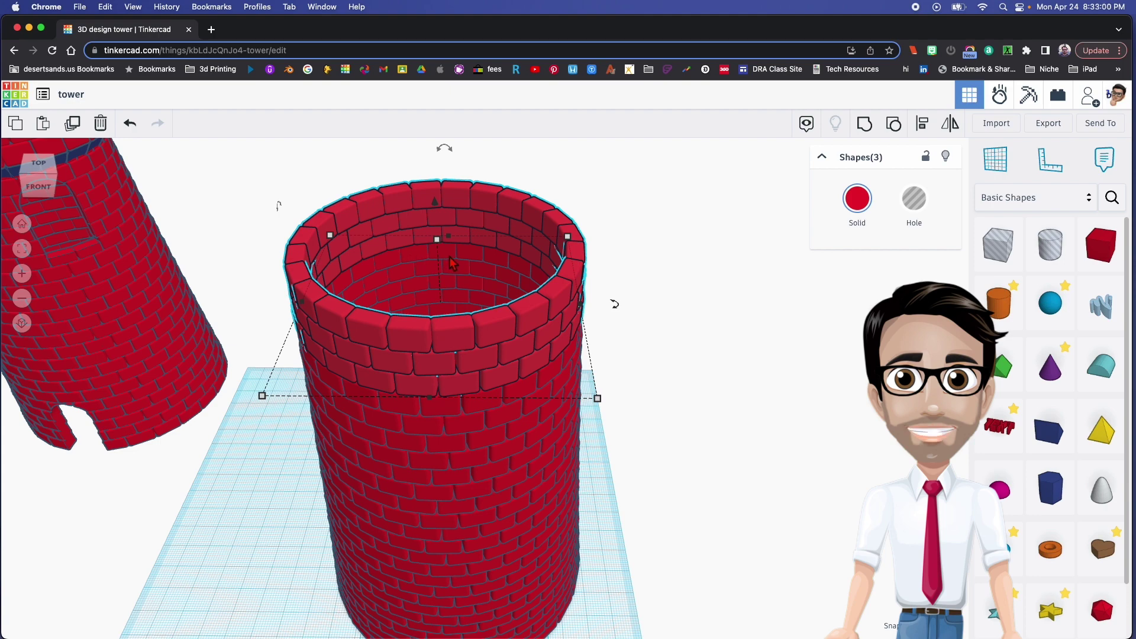
# - Scale the selected top rings from their centre to about 21, then trim them to 20.80
pyautogui.click(437, 239)
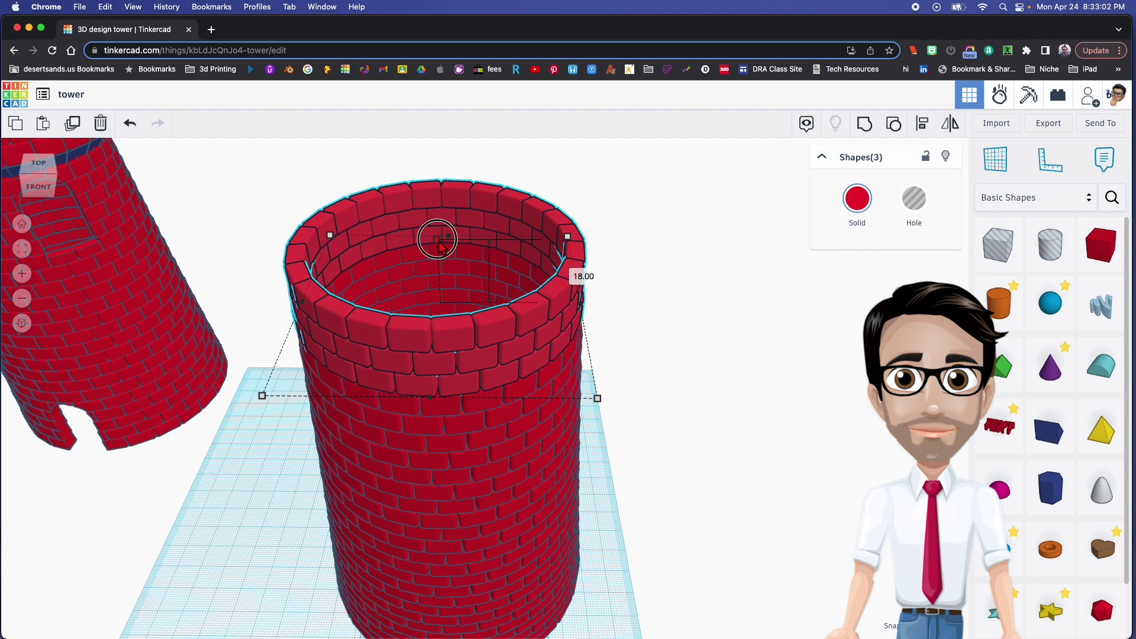
pyautogui.moveTo(437, 239); pyautogui.dragTo(441, 228)
pyautogui.moveTo(428, 325); pyautogui.dragTo(436, 249, button='right')
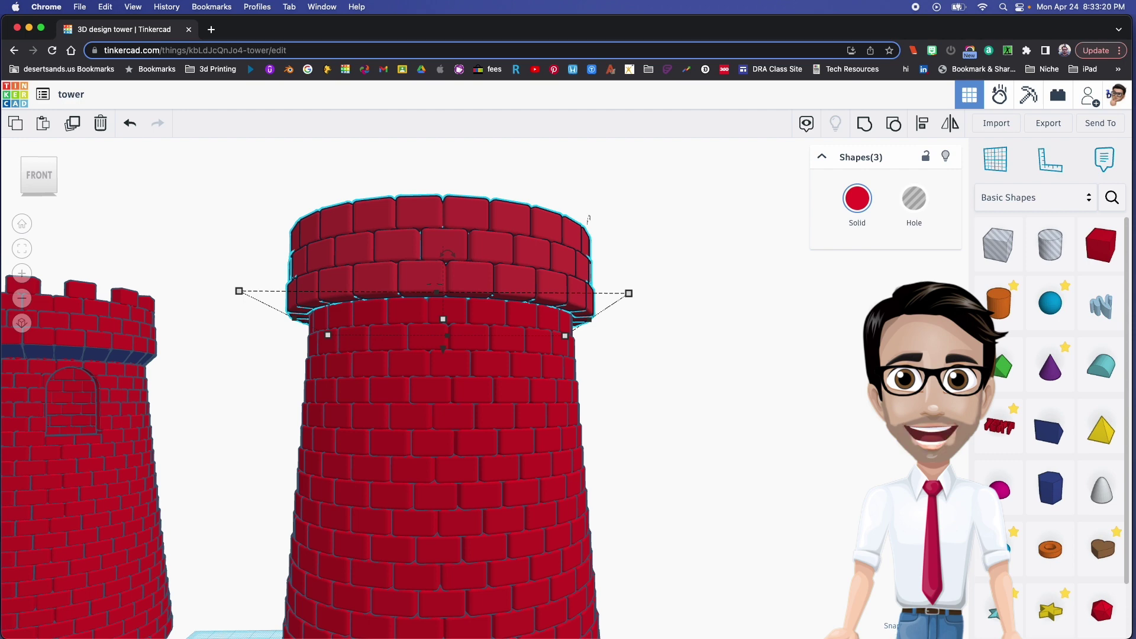
pyautogui.moveTo(462, 370); pyautogui.dragTo(460, 421, button='right')
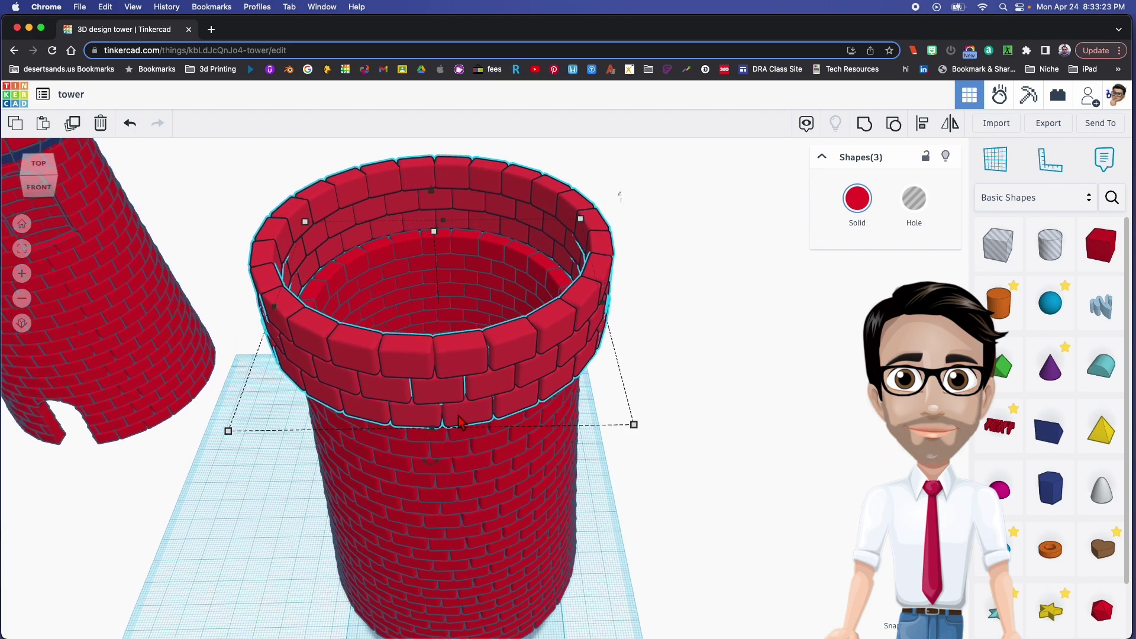
pyautogui.click(437, 236)
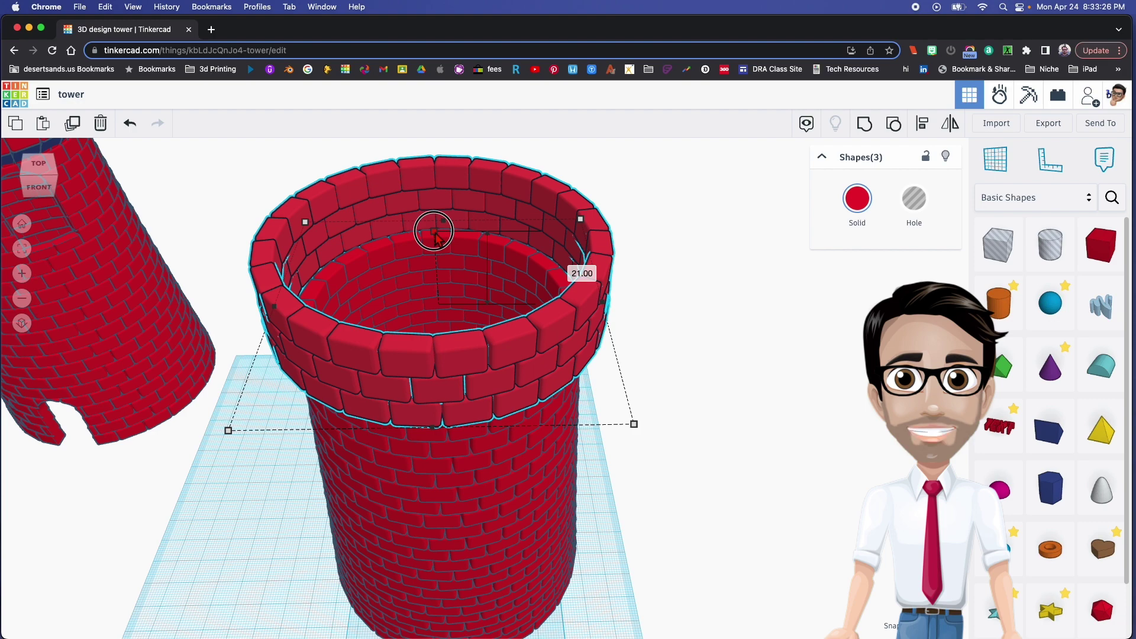
pyautogui.moveTo(436, 237); pyautogui.dragTo(438, 249)
pyautogui.moveTo(441, 325); pyautogui.dragTo(449, 379, button='right')
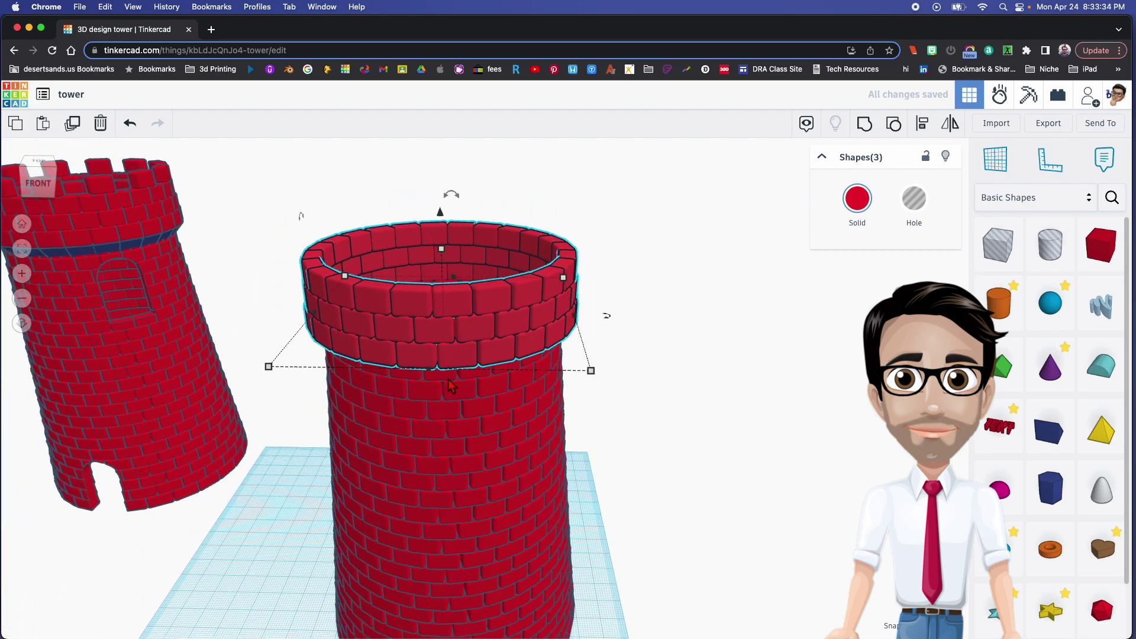
pyautogui.scroll(-3, 449, 379)
pyautogui.moveTo(455, 395); pyautogui.dragTo(471, 354, button='middle')
pyautogui.moveTo(490, 430); pyautogui.dragTo(536, 415, button='right')
# - Add a blue Wedge to the workplane near the tower and turn it 180°
pyautogui.click(1050, 438)
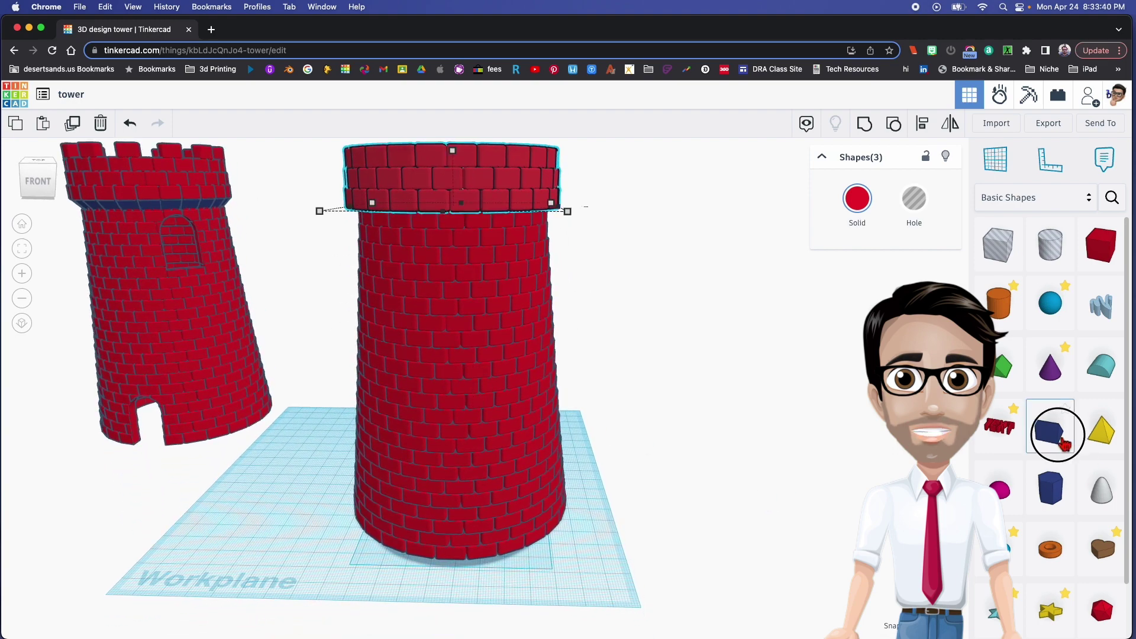
pyautogui.moveTo(1050, 443); pyautogui.dragTo(474, 598)
pyautogui.click(472, 591)
pyautogui.moveTo(525, 576); pyautogui.dragTo(293, 561, button='right')
pyautogui.moveTo(503, 563); pyautogui.dragTo(401, 474, button='middle')
pyautogui.moveTo(470, 390); pyautogui.dragTo(460, 457)
pyautogui.moveTo(460, 457)
pyautogui.mouseDown(button='right')
pyautogui.moveTo(672, 424)
pyautogui.moveTo(469, 453)
pyautogui.mouseUp(button='right')
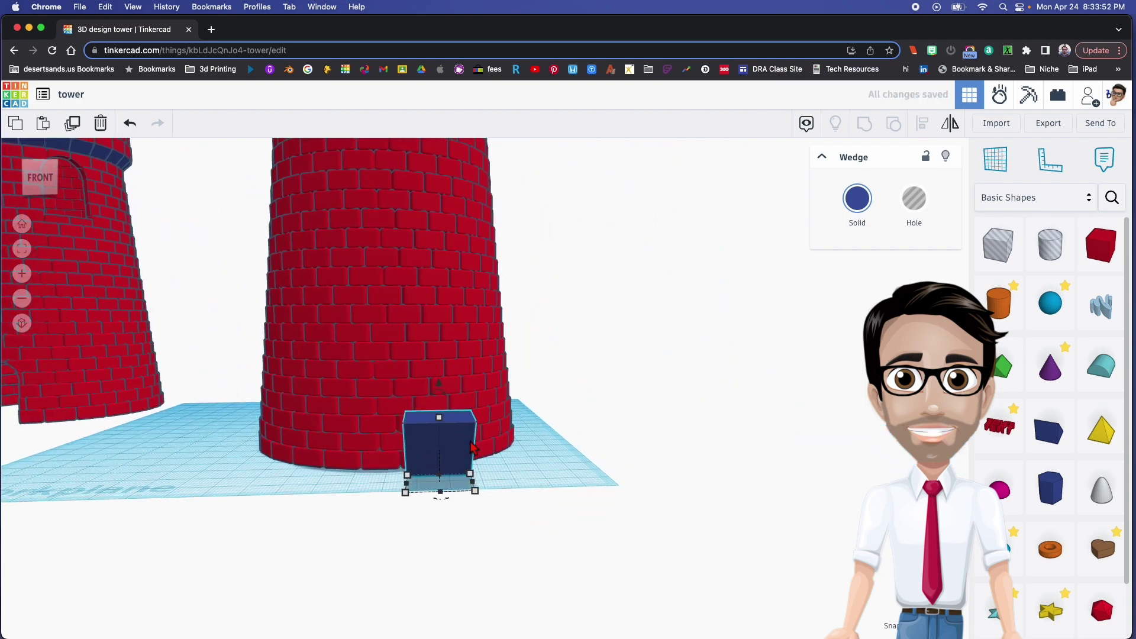
# - Slide the wedge to the tower and lift it to 118 above the workplane against the wall
pyautogui.moveTo(456, 444); pyautogui.dragTo(402, 442)
pyautogui.scroll(4, 418, 390)
pyautogui.scroll(-6, 418, 391)
pyautogui.moveTo(417, 391); pyautogui.dragTo(419, 446, button='right')
pyautogui.moveTo(388, 536); pyautogui.dragTo(394, 181)
pyautogui.moveTo(367, 237); pyautogui.dragTo(333, 255, button='right')
pyautogui.moveTo(503, 224); pyautogui.dragTo(528, 229)
# - Fine-tune the wedge's position, nudging it left and raising it higher under the crown
pyautogui.scroll(6, 528, 229)
pyautogui.click(606, 254)
pyautogui.moveTo(607, 255); pyautogui.dragTo(531, 280, button='right')
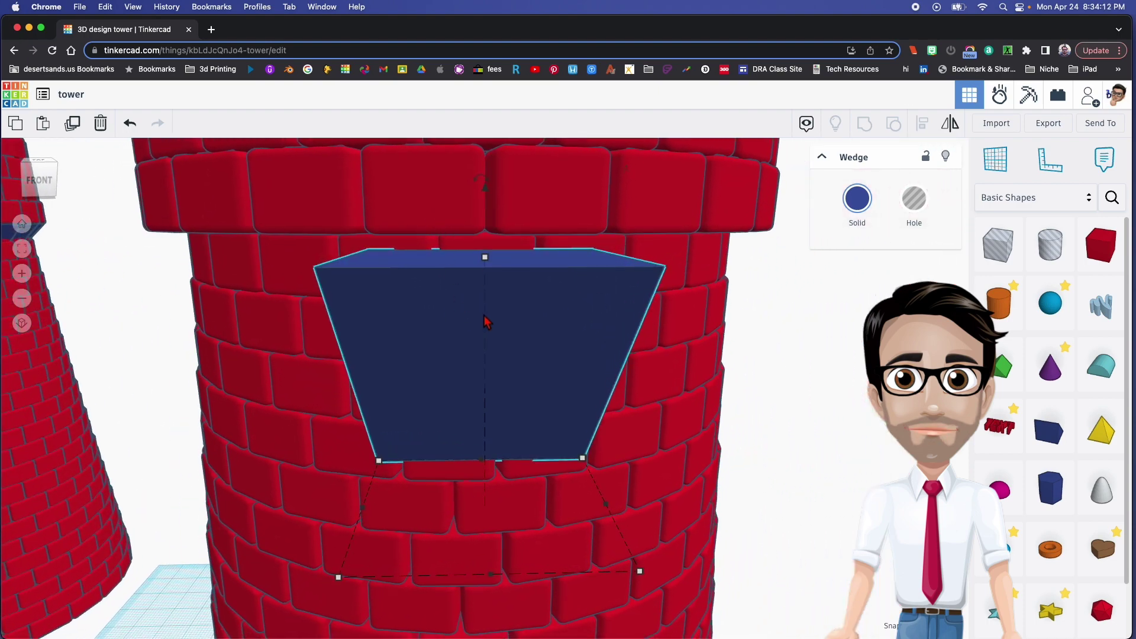
pyautogui.click(417, 209)
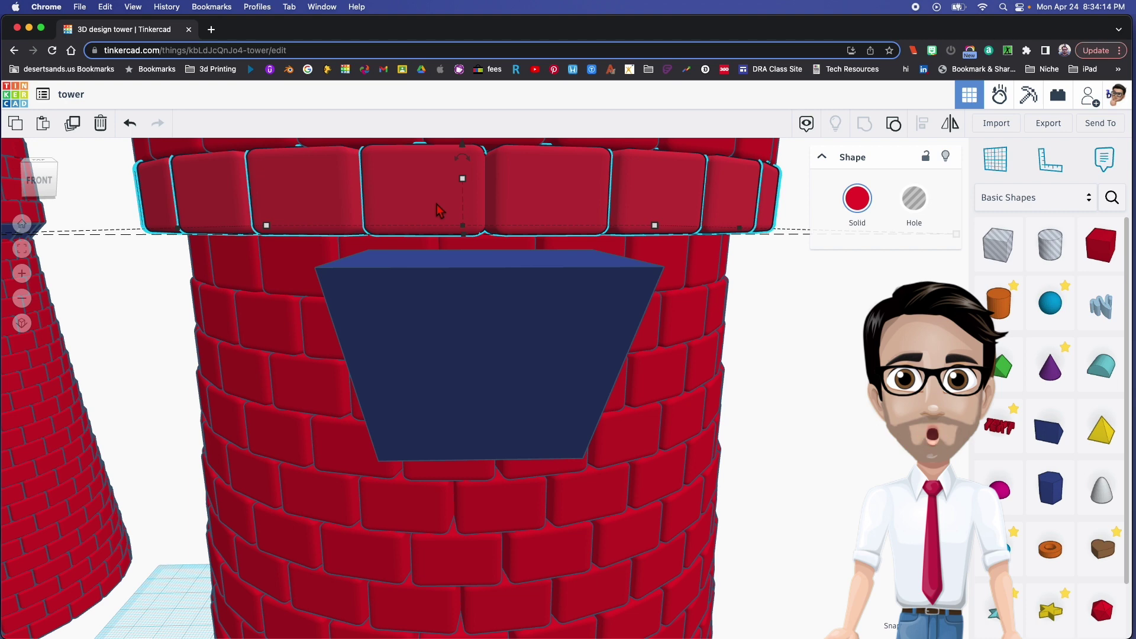
pyautogui.moveTo(537, 303); pyautogui.dragTo(498, 303)
pyautogui.moveTo(445, 180); pyautogui.dragTo(441, 145)
pyautogui.moveTo(444, 225); pyautogui.dragTo(379, 230, button='right')
pyautogui.moveTo(488, 242)
pyautogui.mouseDown(button='right')
pyautogui.moveTo(457, 231)
pyautogui.moveTo(474, 238)
pyautogui.mouseUp(button='right')
pyautogui.moveTo(493, 163); pyautogui.dragTo(495, 132)
pyautogui.moveTo(617, 296); pyautogui.dragTo(578, 292, button='right')
pyautogui.moveTo(579, 297); pyautogui.dragTo(581, 300)
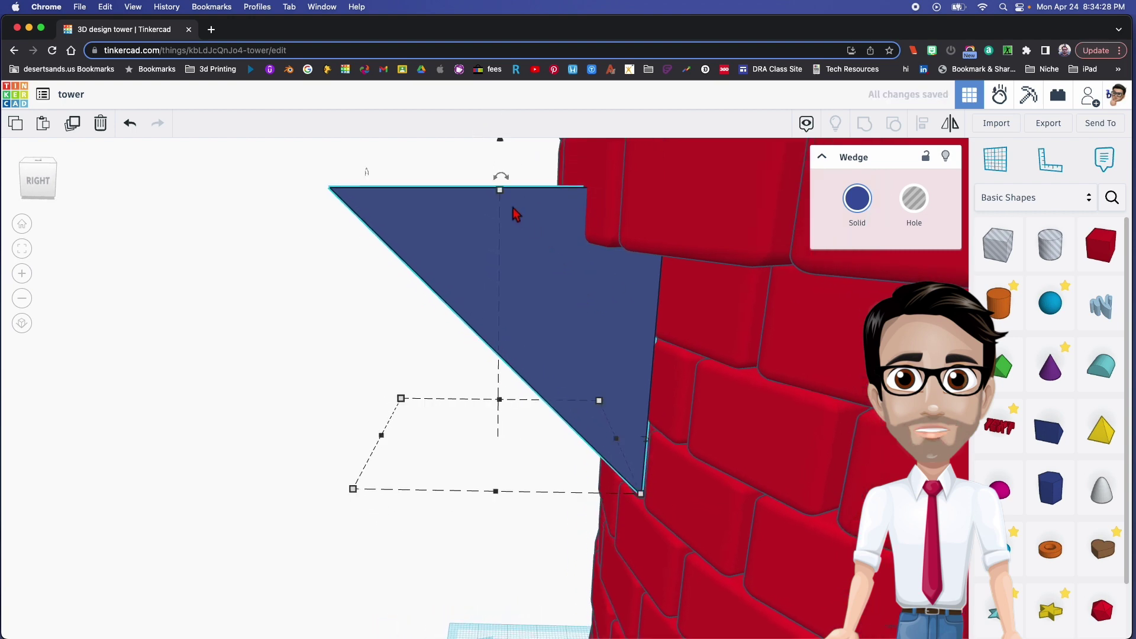
# - Reduce the wedge's height and raise it toward the tower top against the wall
pyautogui.moveTo(500, 190); pyautogui.dragTo(553, 338)
pyautogui.moveTo(563, 259); pyautogui.dragTo(567, 153)
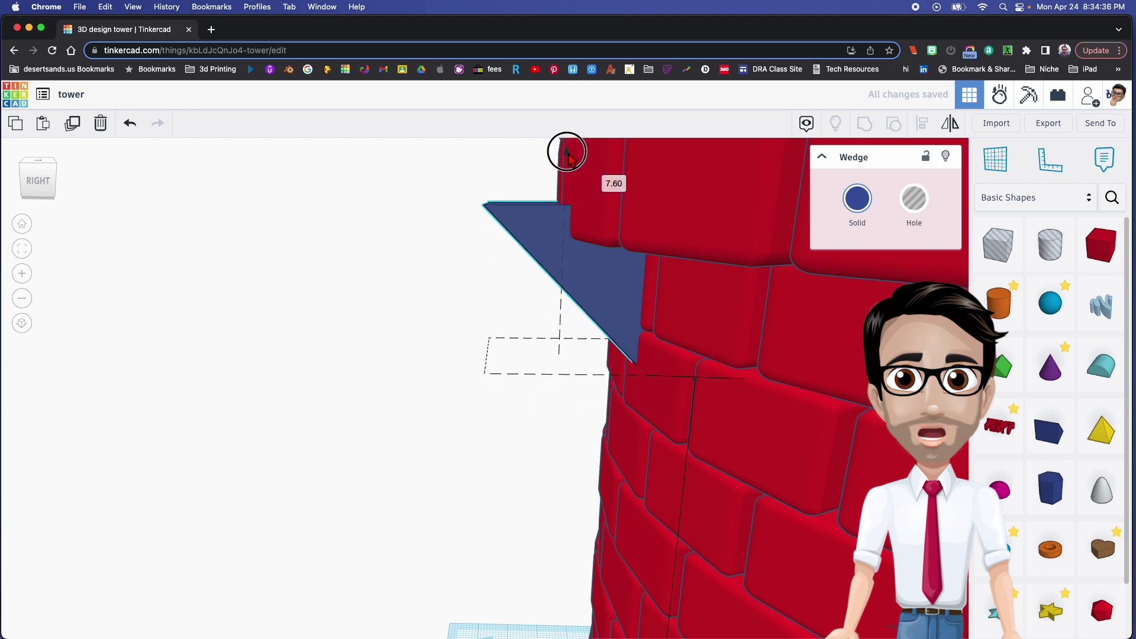
pyautogui.moveTo(564, 204); pyautogui.dragTo(610, 267)
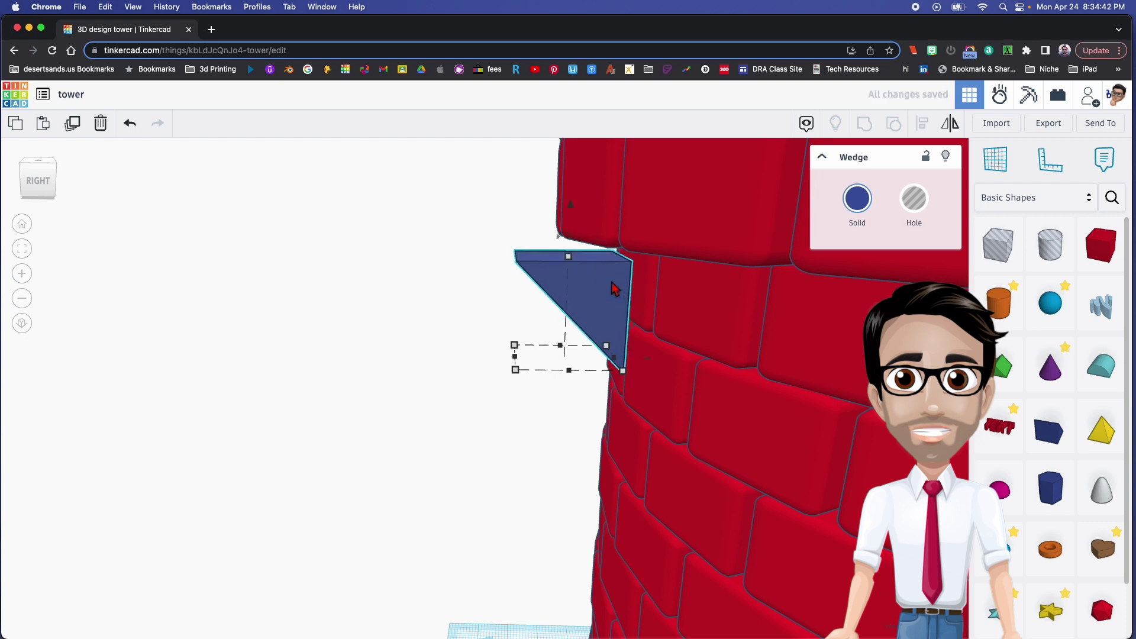
pyautogui.moveTo(612, 288); pyautogui.dragTo(622, 286)
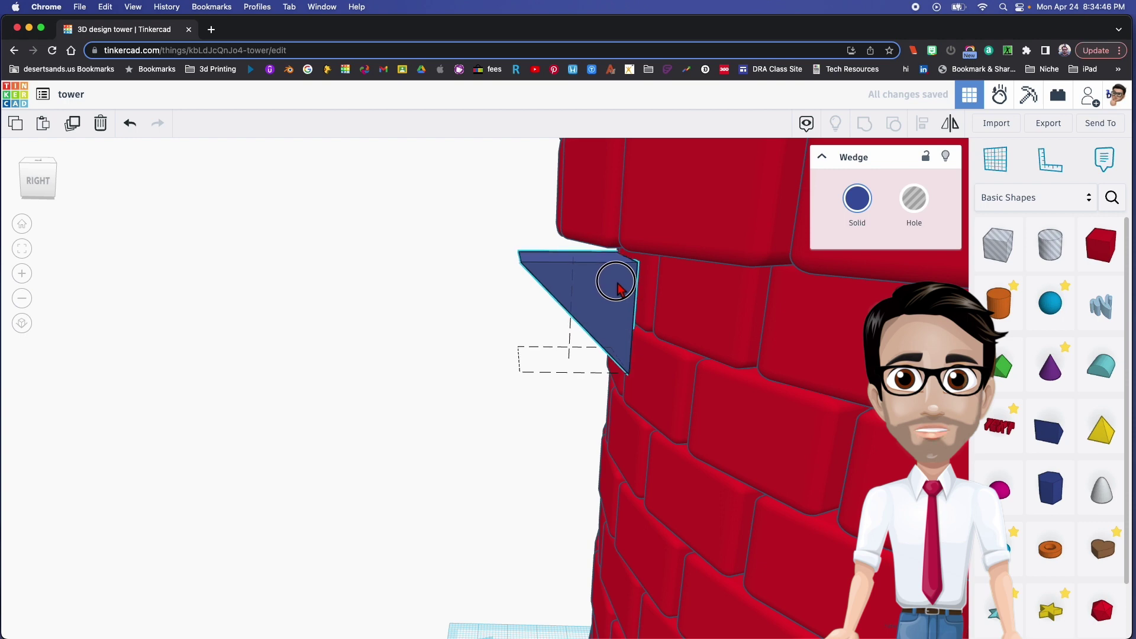
pyautogui.moveTo(585, 272); pyautogui.dragTo(588, 271, button='right')
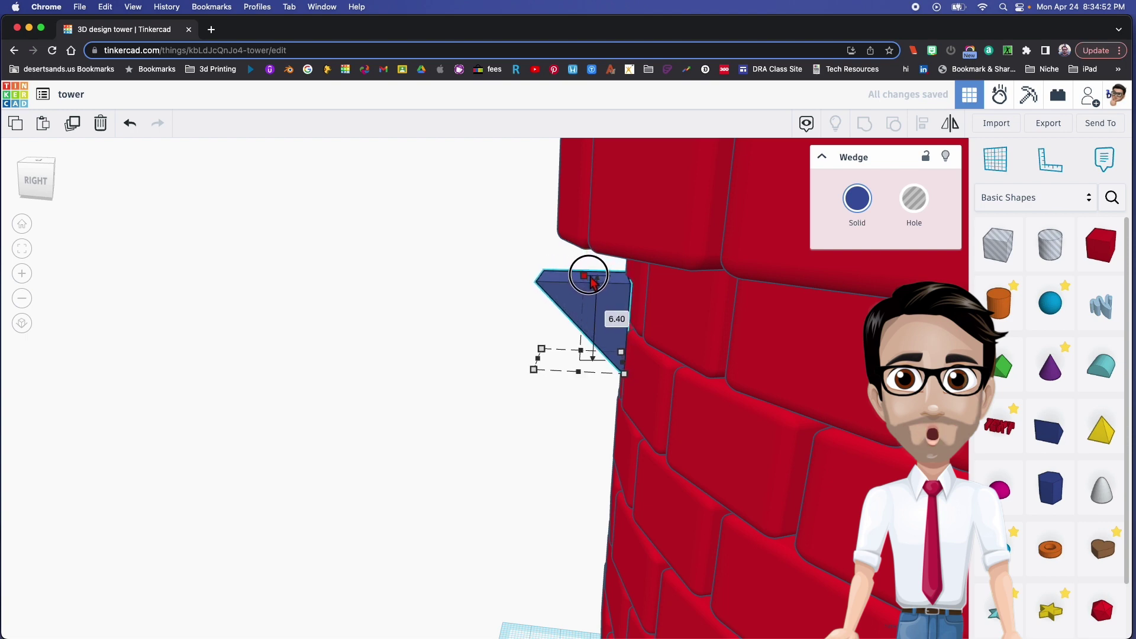
pyautogui.moveTo(590, 273); pyautogui.dragTo(515, 297, button='right')
# - Rotate the wedge to fit under the rim, nudge it toward the wall, and set height about 6.20
pyautogui.click(539, 289)
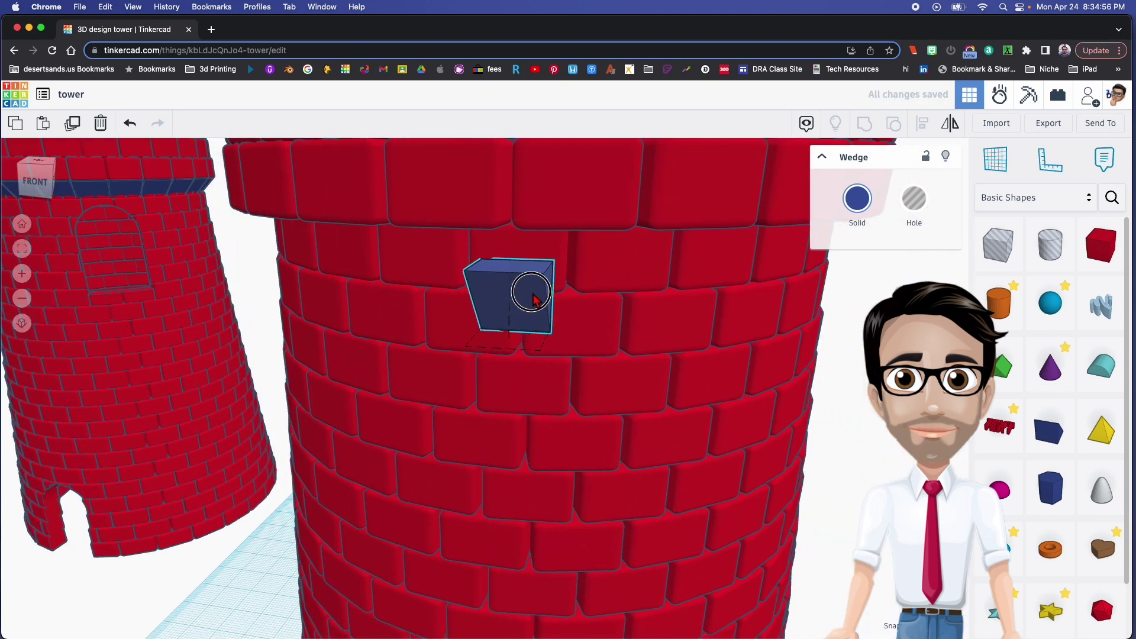
pyautogui.moveTo(513, 196); pyautogui.dragTo(547, 233)
pyautogui.moveTo(546, 228); pyautogui.dragTo(645, 259, button='right')
pyautogui.moveTo(554, 232)
pyautogui.mouseDown()
pyautogui.moveTo(524, 225)
pyautogui.moveTo(549, 232)
pyautogui.mouseUp()
pyautogui.moveTo(548, 237); pyautogui.dragTo(521, 235, button='right')
pyautogui.moveTo(520, 234); pyautogui.dragTo(529, 243)
pyautogui.press('Right')
pyautogui.press('Right')
pyautogui.press('Right')
pyautogui.press('Right')
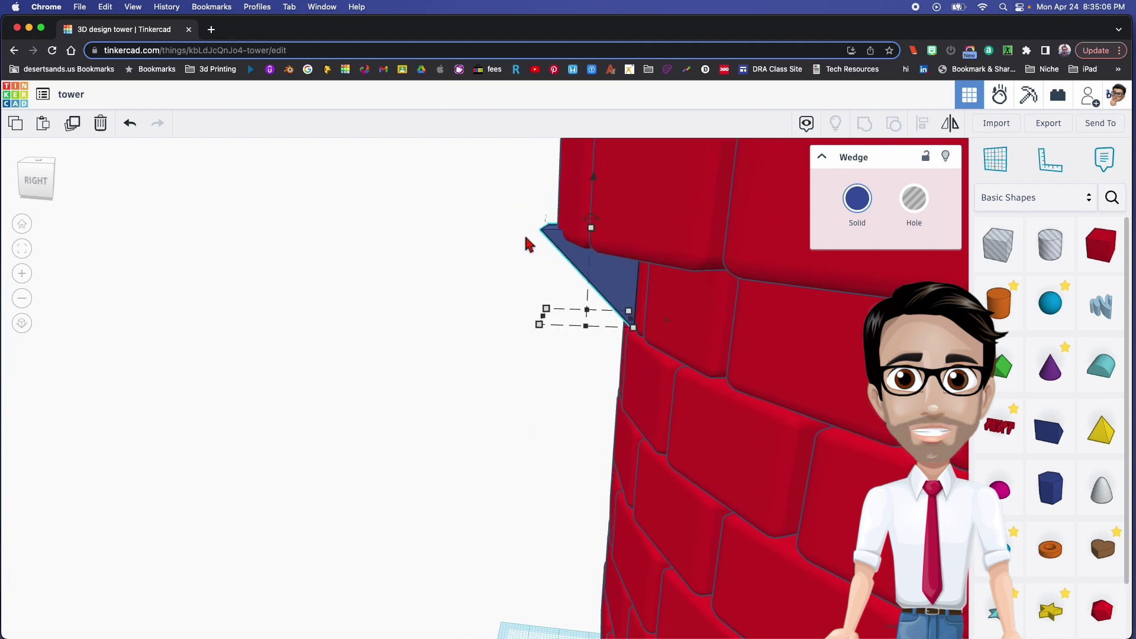
pyautogui.moveTo(524, 251); pyautogui.dragTo(491, 233, button='right')
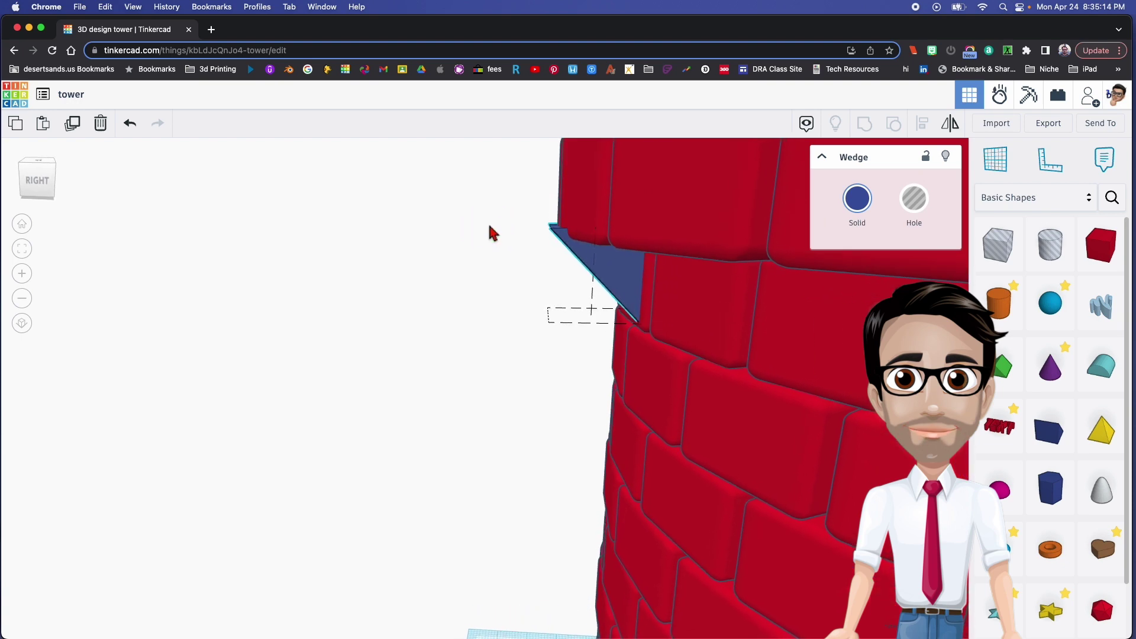
pyautogui.moveTo(595, 227); pyautogui.dragTo(597, 241)
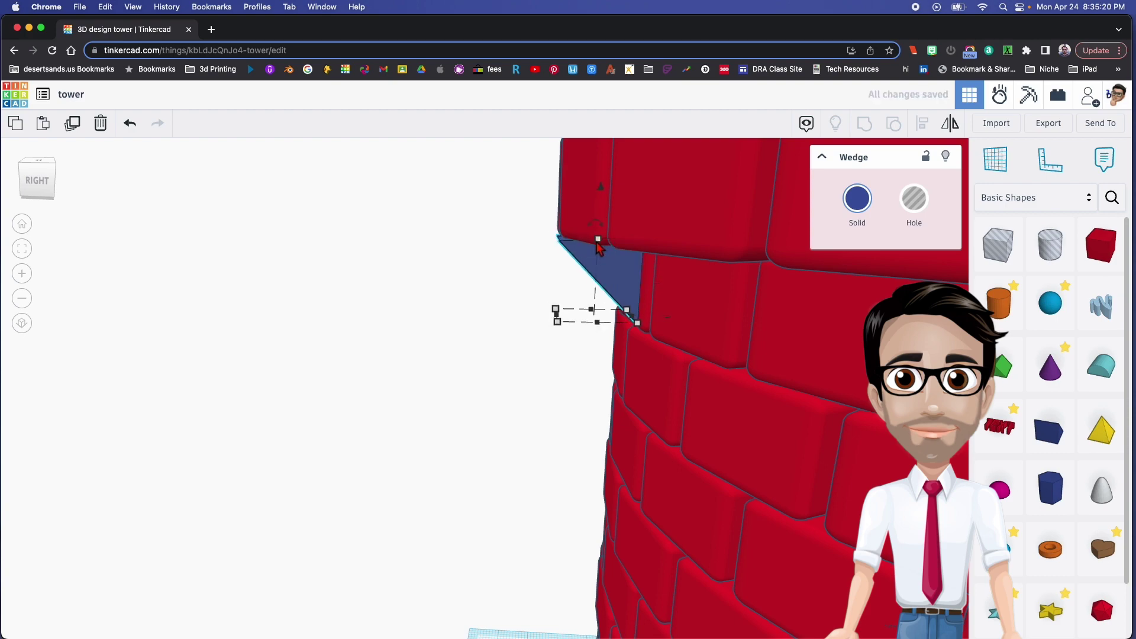
pyautogui.moveTo(599, 247); pyautogui.dragTo(680, 256, button='right')
# - Change the wedge's width from 5.40 to 10.00
pyautogui.moveTo(537, 300)
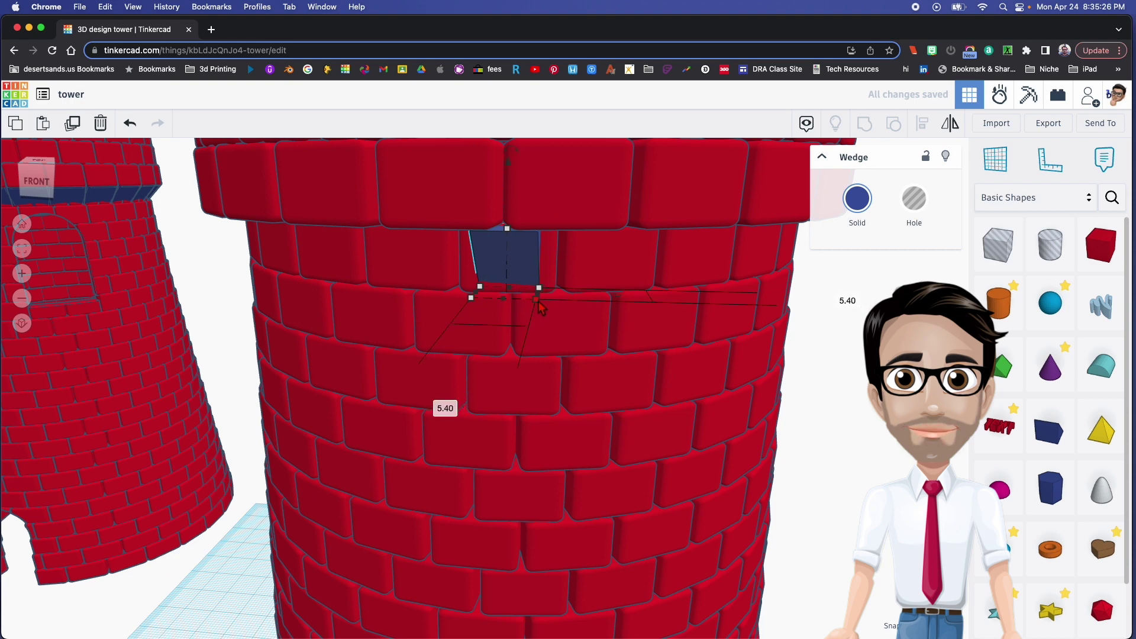
pyautogui.click(452, 409)
pyautogui.write('1')
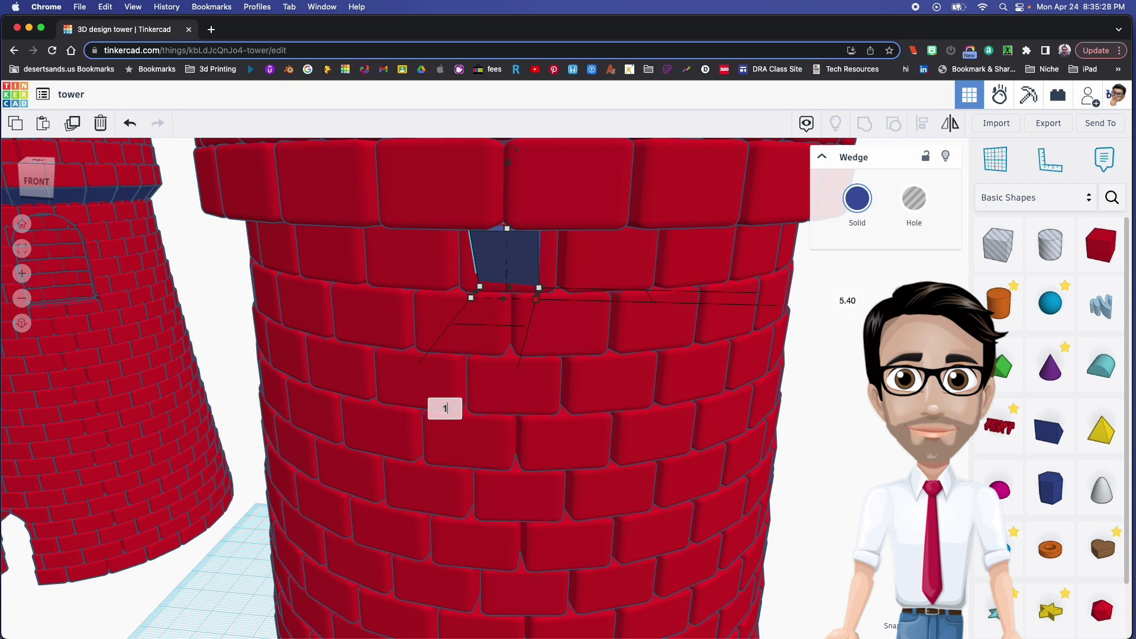
pyautogui.write('0')
pyautogui.press('Return')
# - Slide the wedge left along the tower wall and raise it slightly
pyautogui.moveTo(539, 244)
pyautogui.mouseDown(button='right')
pyautogui.moveTo(544, 259)
pyautogui.moveTo(549, 236)
pyautogui.mouseUp(button='right')
pyautogui.moveTo(556, 256); pyautogui.dragTo(456, 258)
pyautogui.scroll(-3, 462, 235)
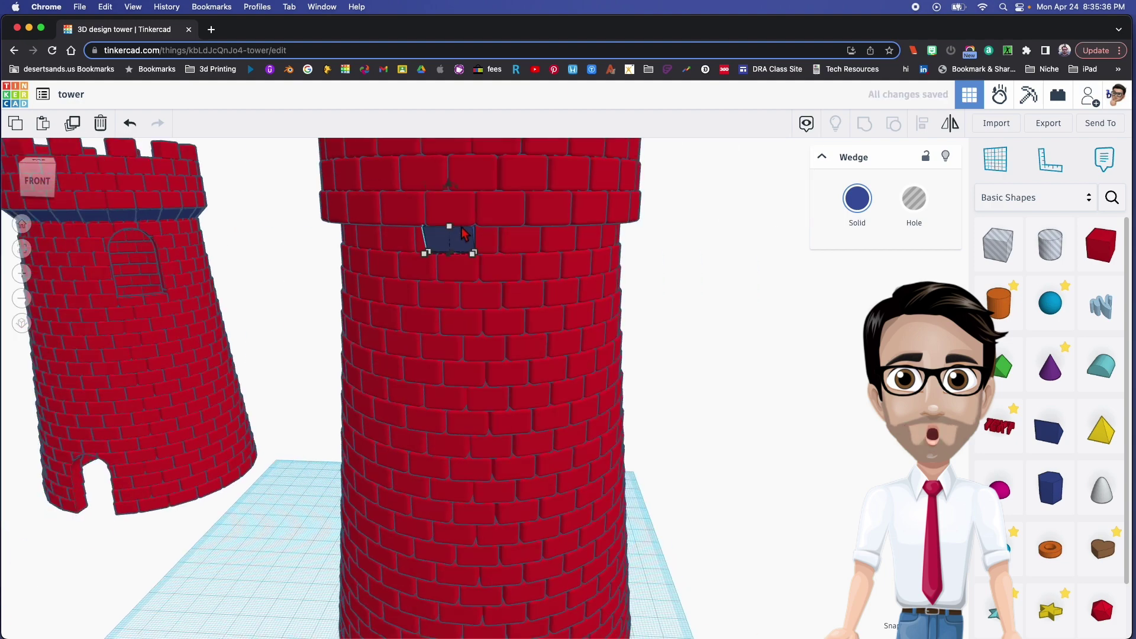
pyautogui.scroll(8, 465, 237)
pyautogui.moveTo(532, 253)
pyautogui.mouseDown(button='right')
pyautogui.moveTo(465, 243)
pyautogui.moveTo(533, 254)
pyautogui.mouseUp(button='right')
pyautogui.scroll(-4, 487, 313)
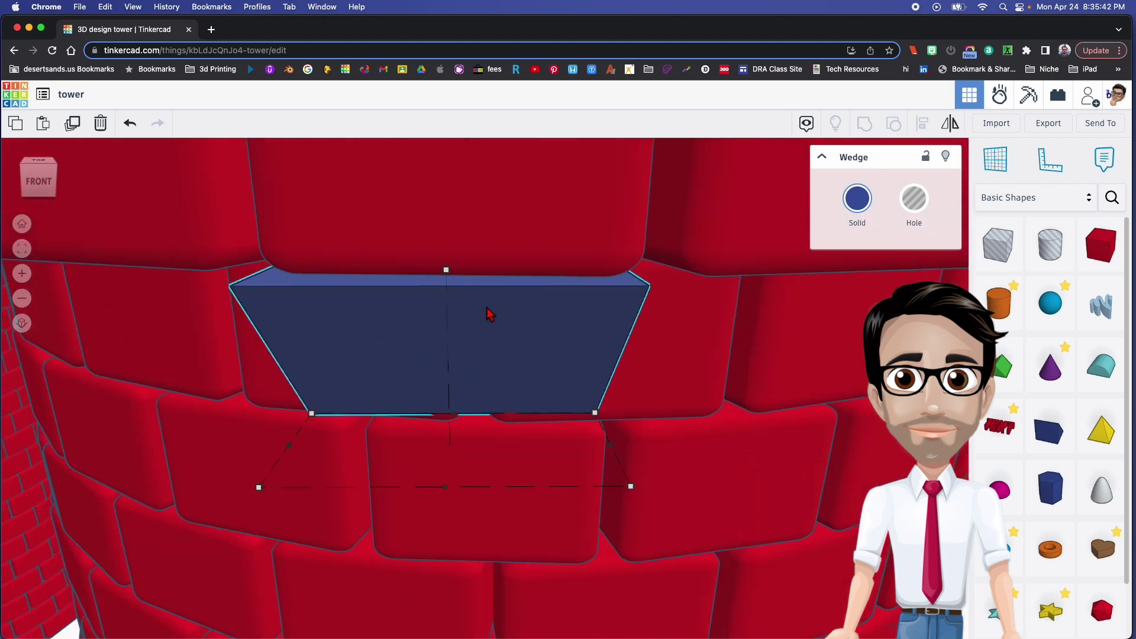
pyautogui.moveTo(460, 180); pyautogui.dragTo(460, 174)
# - Check the wedge against the bricks from several angles and nudge it back into the wall
pyautogui.moveTo(459, 174); pyautogui.dragTo(459, 175, button='right')
pyautogui.moveTo(424, 233); pyautogui.dragTo(452, 248, button='right')
pyautogui.scroll(-5, 460, 258)
pyautogui.moveTo(615, 278); pyautogui.dragTo(450, 326, button='right')
pyautogui.scroll(6, 426, 258)
pyautogui.scroll(2, 426, 258)
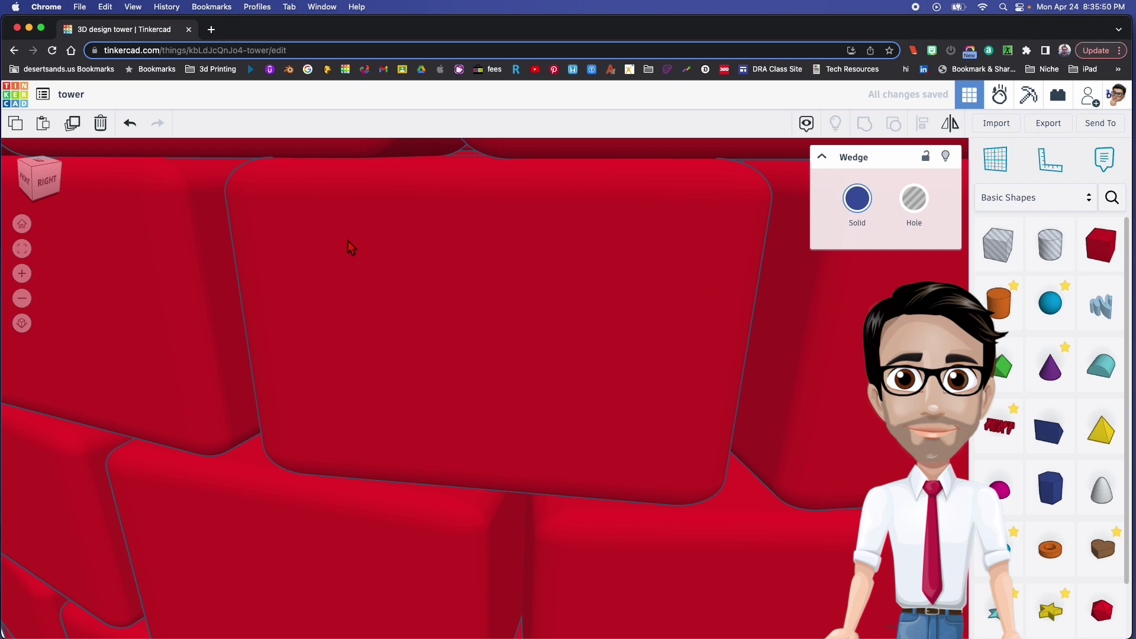
pyautogui.scroll(-5, 350, 253)
pyautogui.moveTo(440, 325); pyautogui.dragTo(356, 308, button='right')
pyautogui.moveTo(556, 352); pyautogui.dragTo(598, 361, button='right')
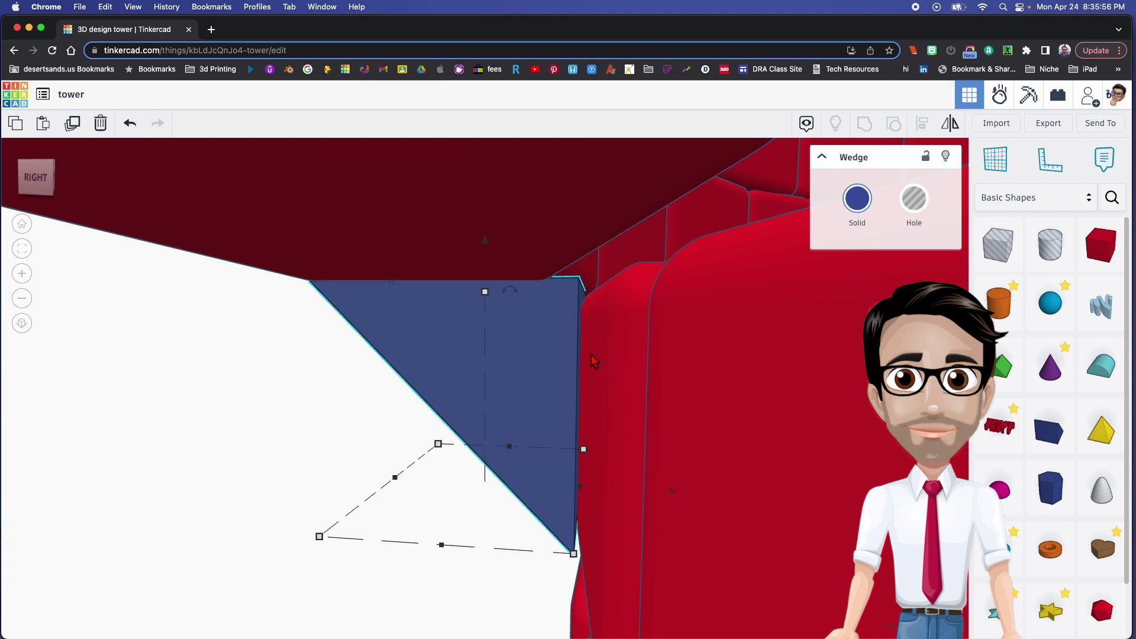
pyautogui.moveTo(591, 351); pyautogui.dragTo(561, 367, button='right')
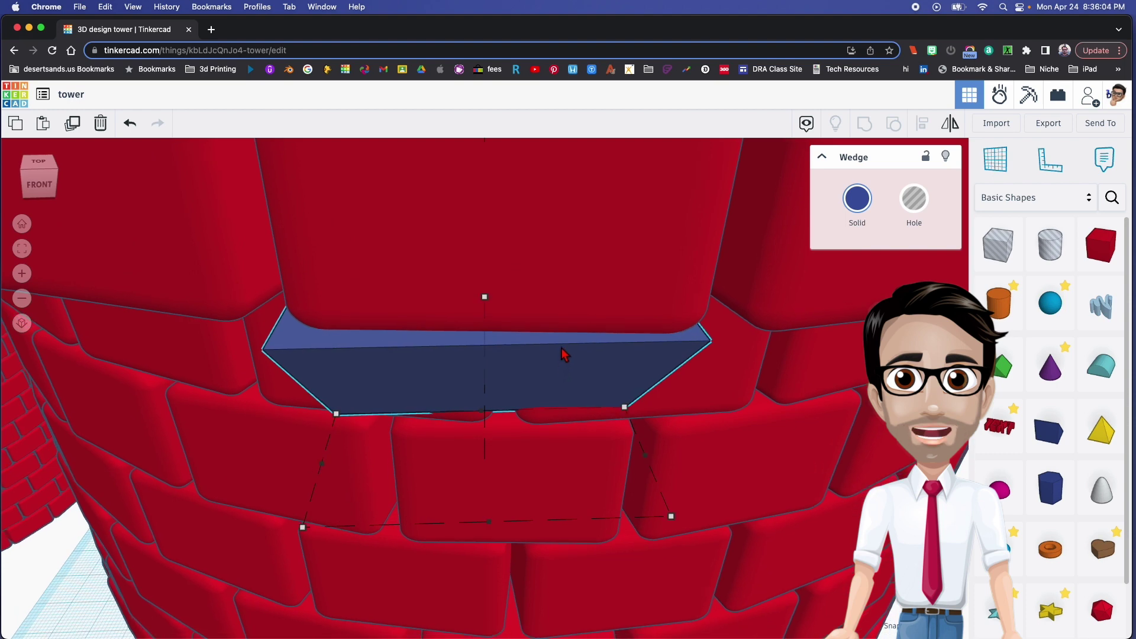
pyautogui.press('Up')
pyautogui.press('Up')
pyautogui.press('Up')
pyautogui.press('Up')
pyautogui.press('Up')
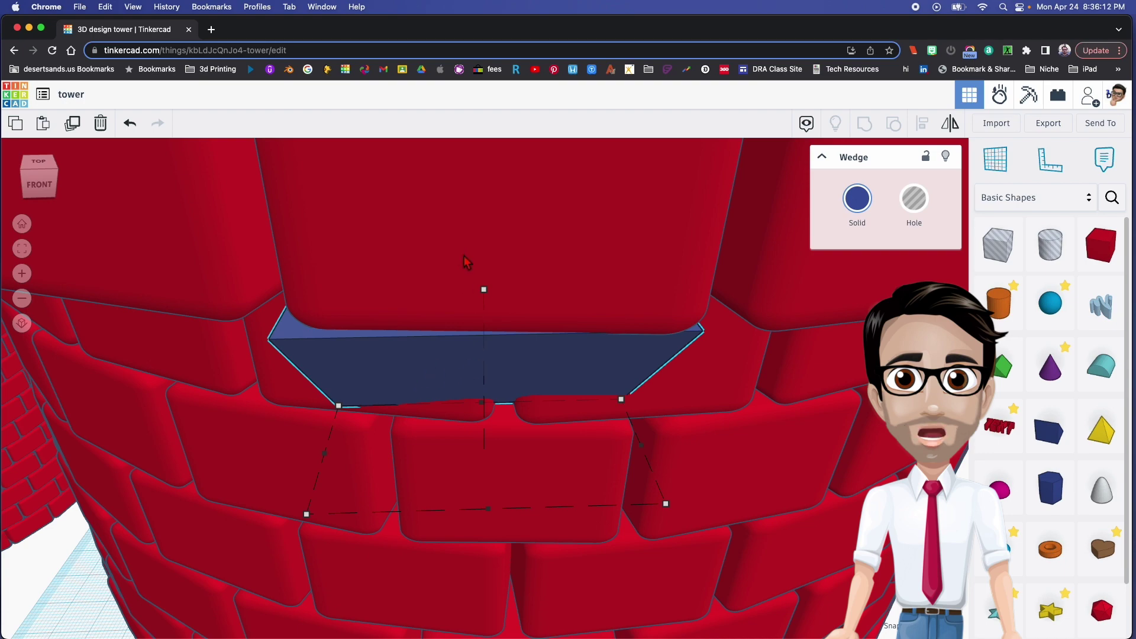
pyautogui.scroll(-5, 548, 290)
# - Rotate the wedge about 1° around the tower and nudge it right along the curved wall
pyautogui.moveTo(565, 303); pyautogui.dragTo(559, 337, button='right')
pyautogui.moveTo(499, 494)
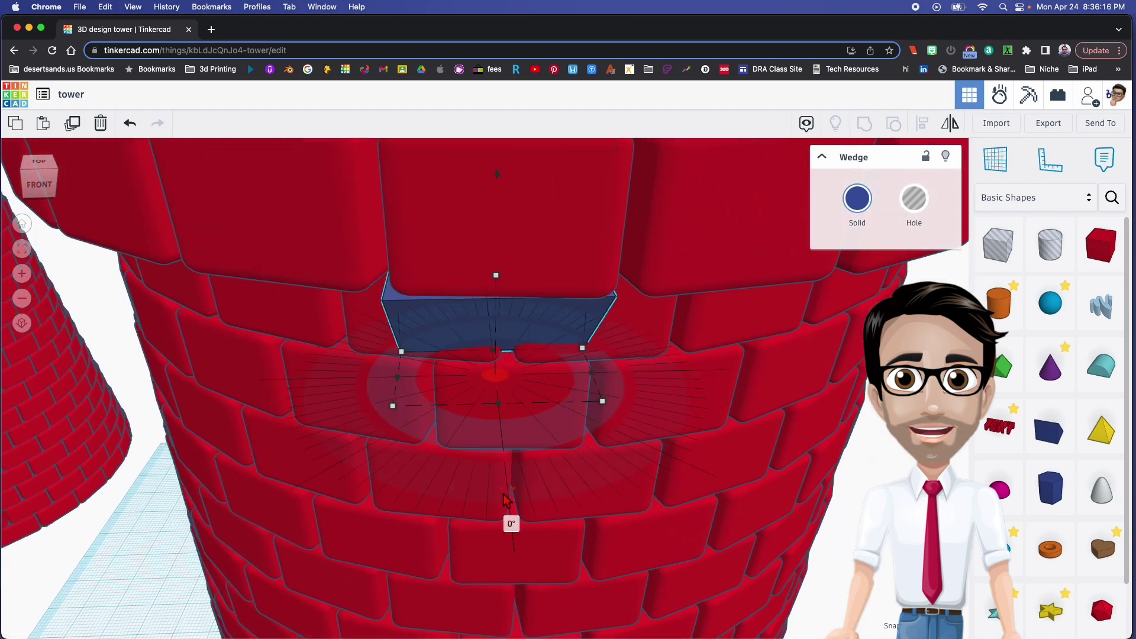
pyautogui.moveTo(508, 496); pyautogui.dragTo(507, 531)
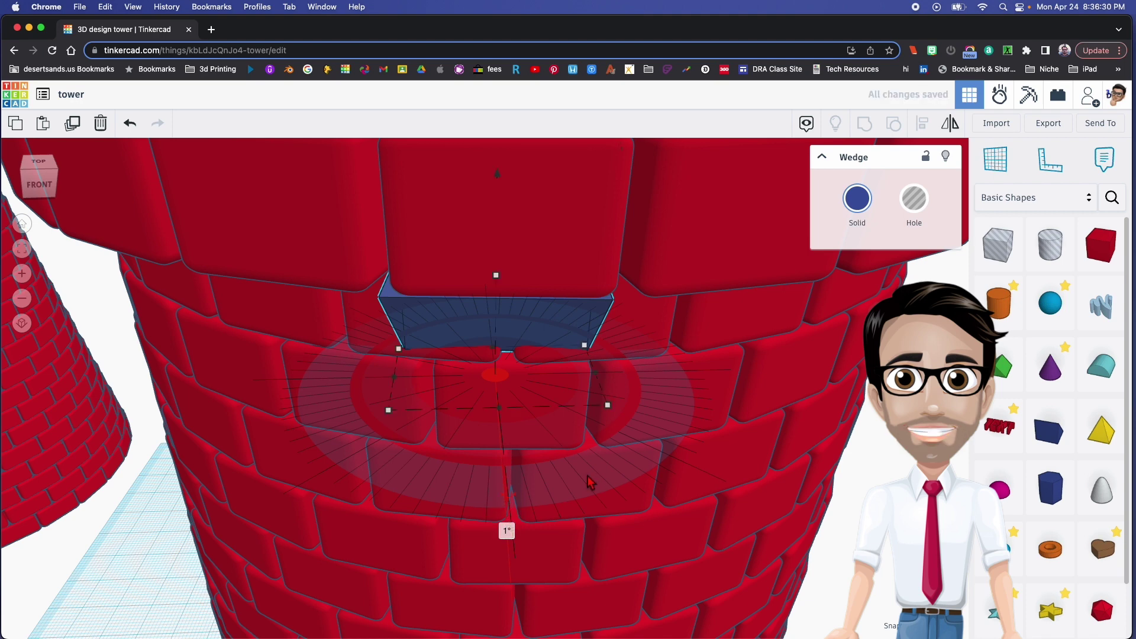
pyautogui.press('Right')
pyautogui.press('Right')
pyautogui.press('Right')
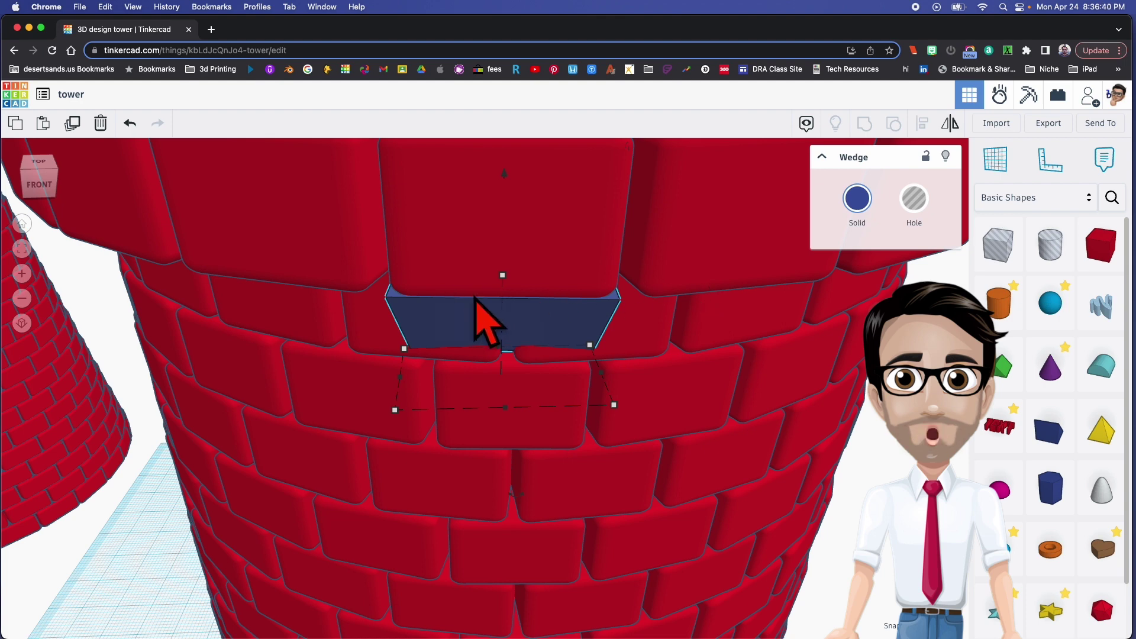
pyautogui.moveTo(734, 291); pyautogui.dragTo(694, 300, button='right')
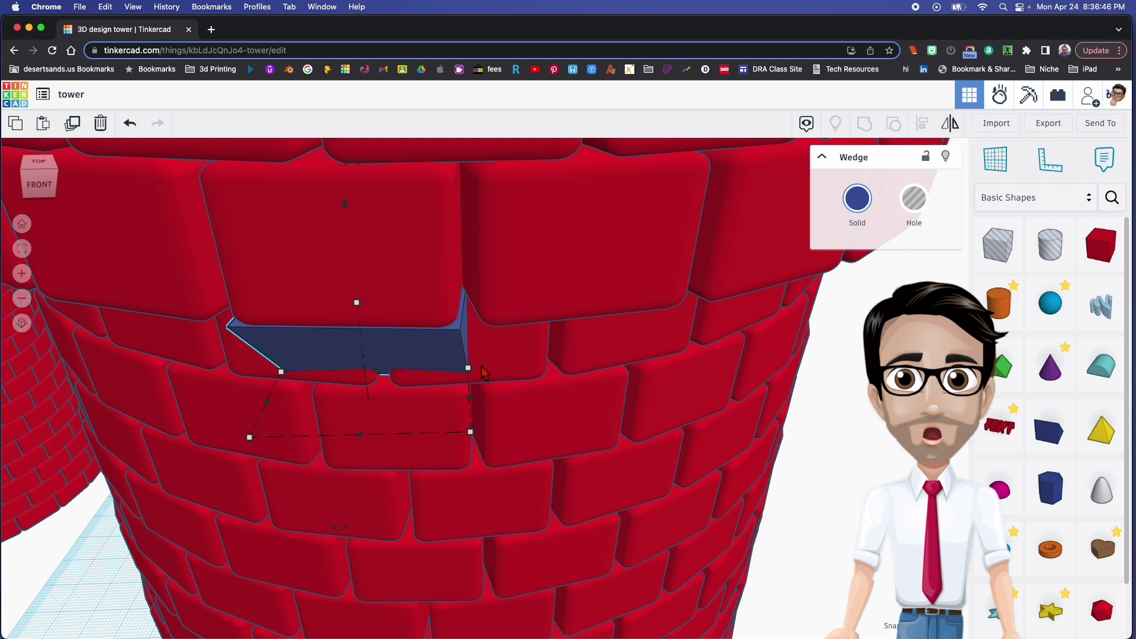
# - Copy the wedge further right along the wall and rotate it to follow the curve
pyautogui.moveTo(414, 355); pyautogui.dragTo(634, 351)
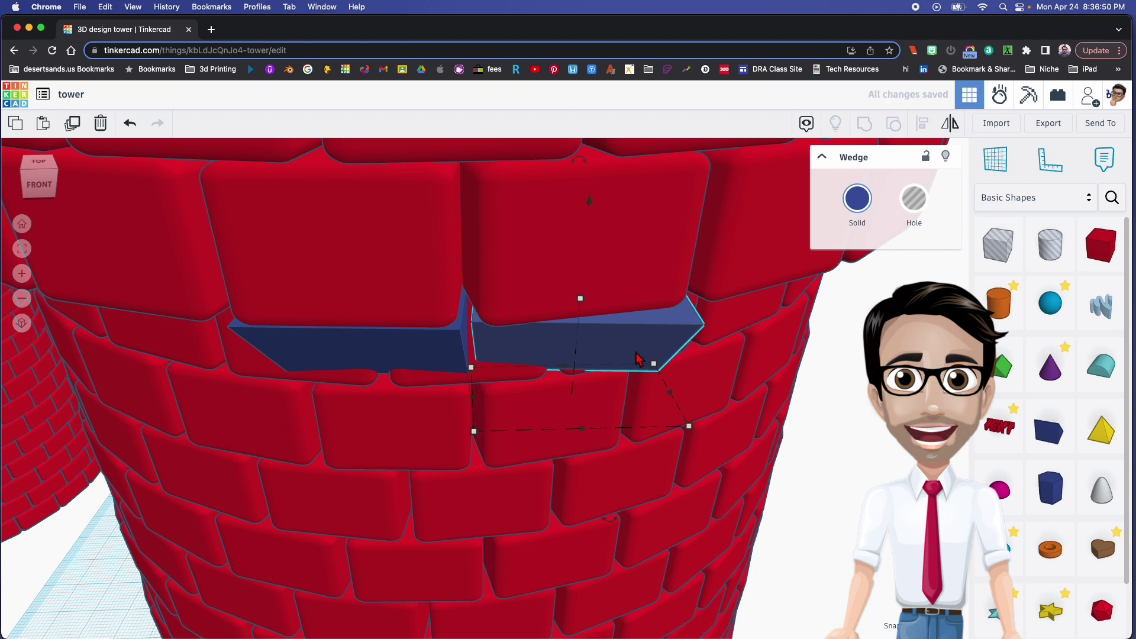
pyautogui.scroll(4, 637, 358)
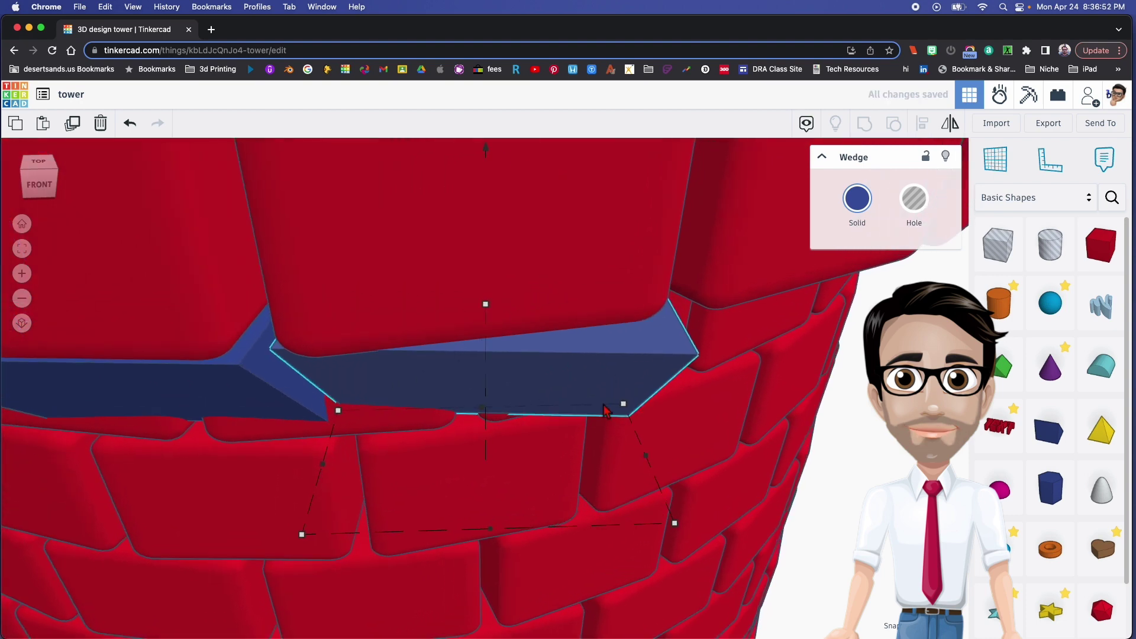
pyautogui.scroll(-3, 605, 409)
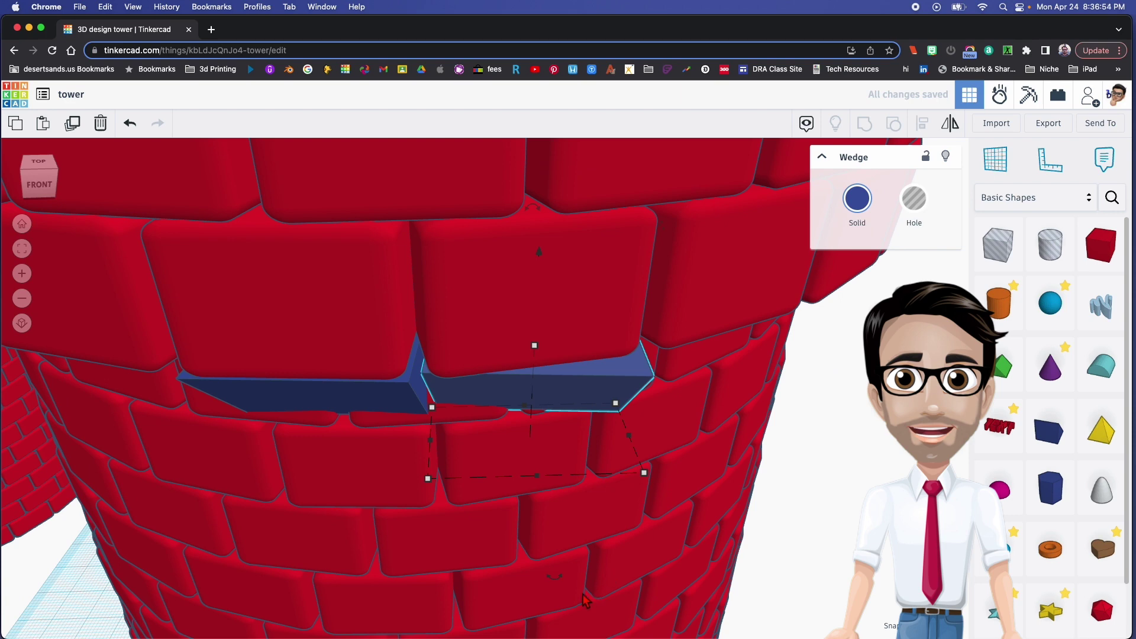
pyautogui.moveTo(565, 587); pyautogui.dragTo(625, 589)
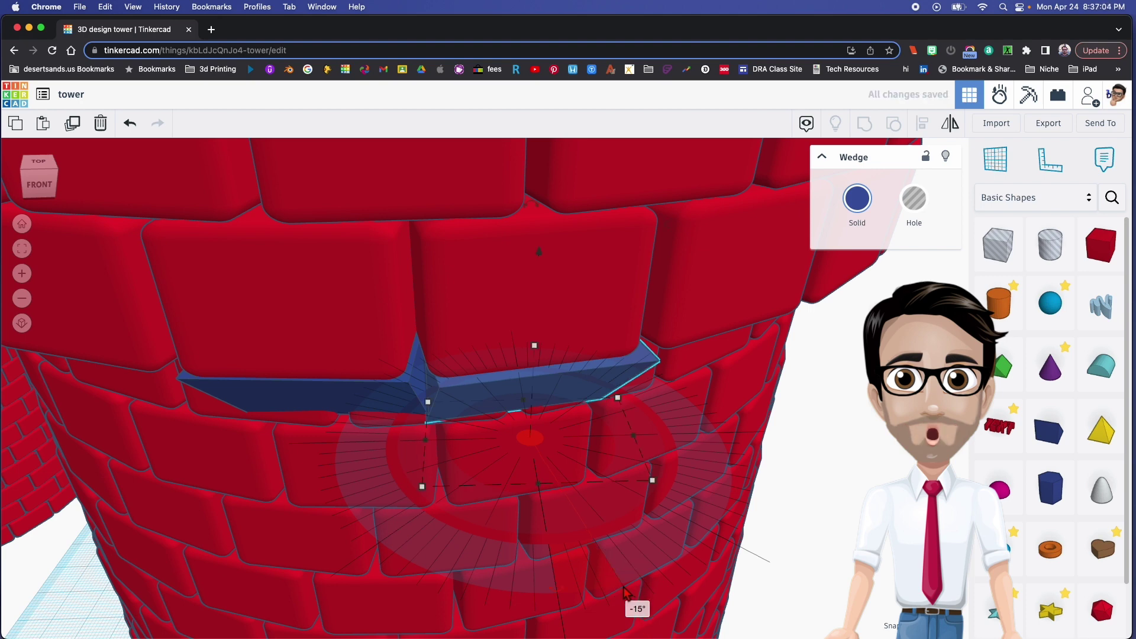
# - Nudge the second wedge with arrow keys into the wall beside the first
pyautogui.press('Up')
pyautogui.press('Left')
pyautogui.press('Up')
pyautogui.press('Left')
pyautogui.press('Up')
pyautogui.press('Left')
pyautogui.press('Up')
pyautogui.press('Right')
pyautogui.press('Right')
pyautogui.press('Right')
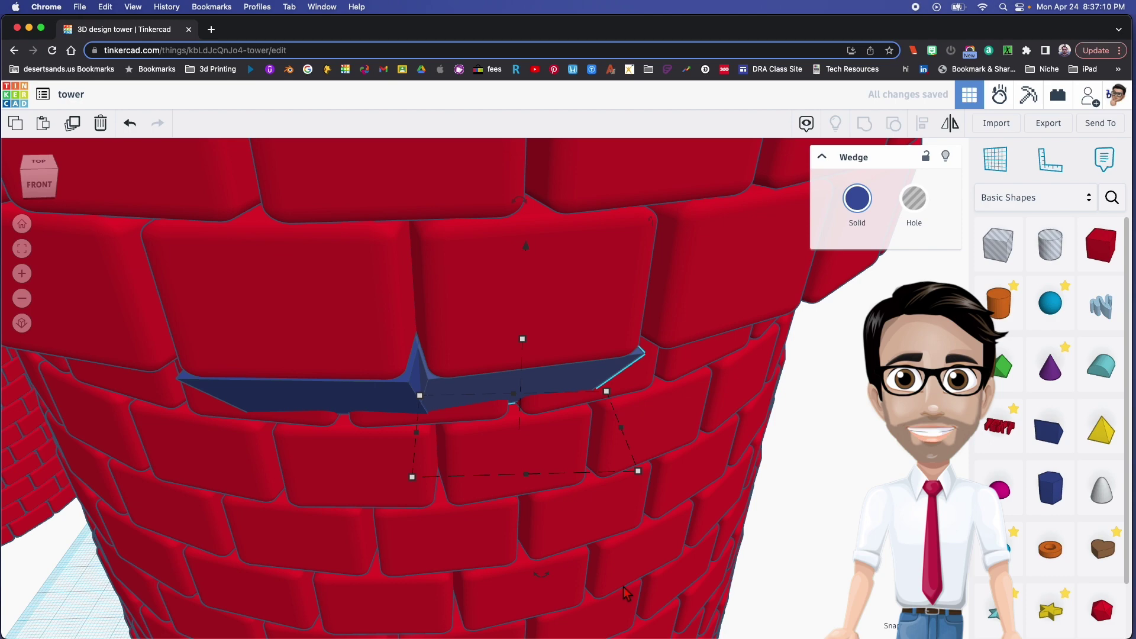
pyautogui.moveTo(626, 591); pyautogui.dragTo(569, 577, button='right')
pyautogui.moveTo(605, 372); pyautogui.dragTo(537, 414, button='right')
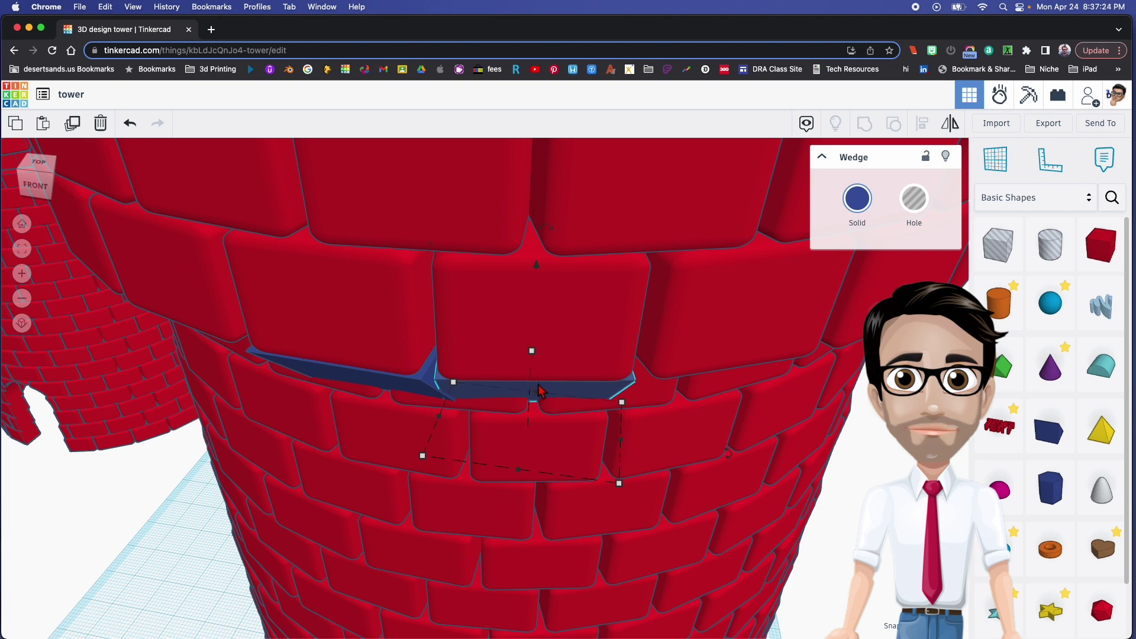
pyautogui.press('Down')
pyautogui.press('Down')
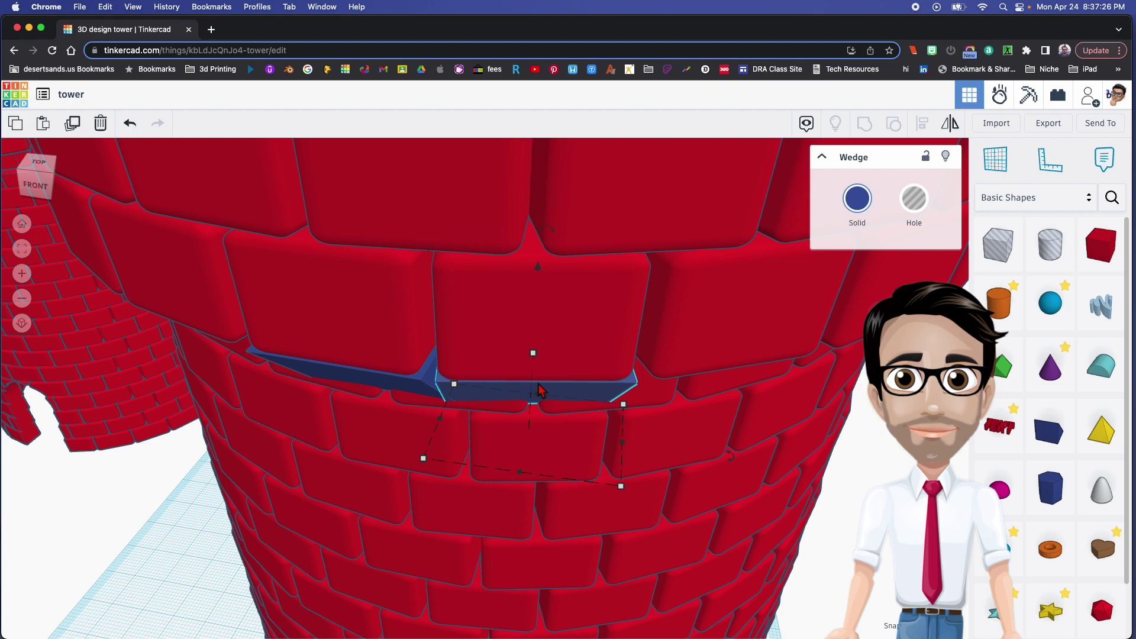
pyautogui.moveTo(541, 390); pyautogui.dragTo(574, 395, button='right')
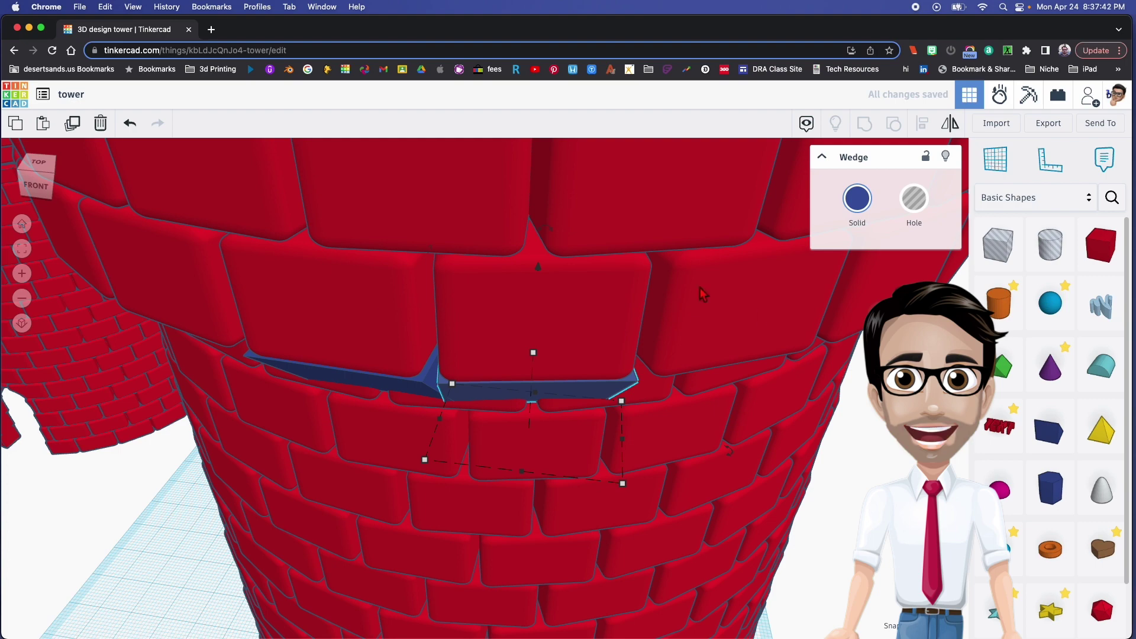
pyautogui.scroll(-5, 464, 429)
# - Repeat the wedge copy-and-rotate twice with Cmd+D to extend the band around the tower
pyautogui.moveTo(499, 431); pyautogui.dragTo(482, 418, button='right')
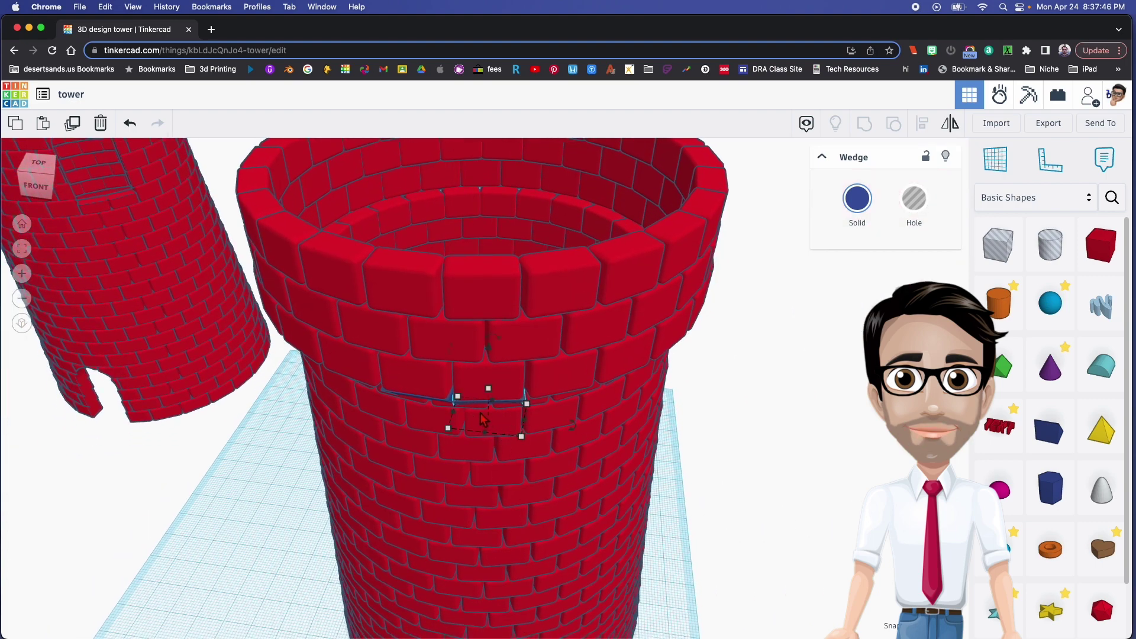
pyautogui.press('super+d')
pyautogui.press('super+d')
pyautogui.press('super+d')
pyautogui.press('super+d')
pyautogui.press('super+d')
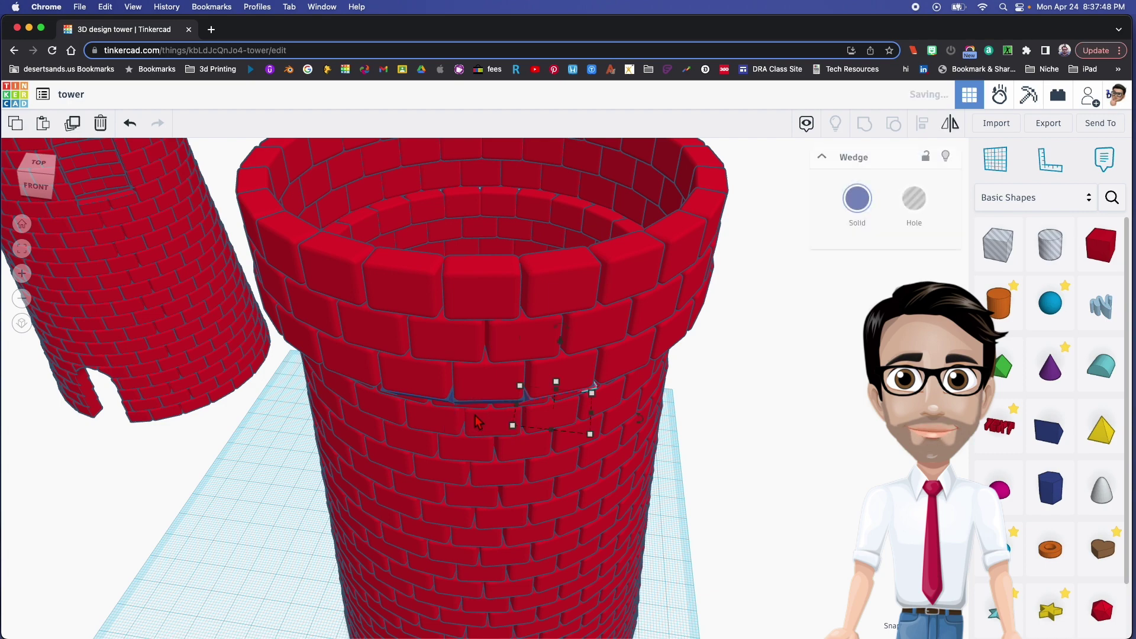
pyautogui.press('super+d')
pyautogui.press('super+d')
pyautogui.press('super+d')
pyautogui.press('super+d')
pyautogui.press('super+d')
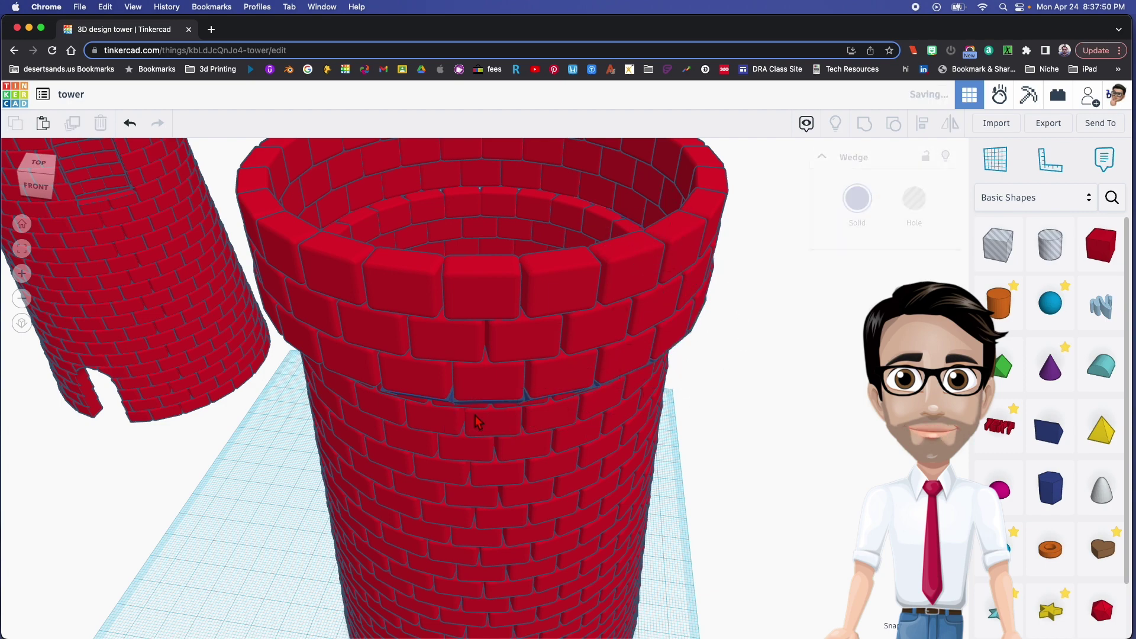
pyautogui.click(267, 311)
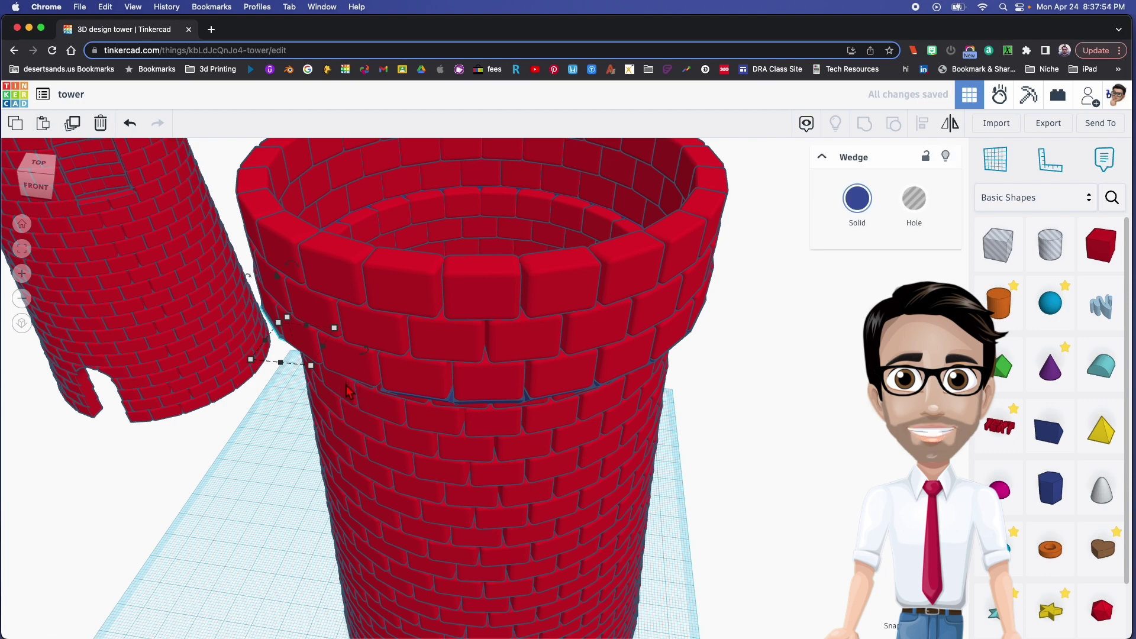
pyautogui.moveTo(350, 389); pyautogui.dragTo(473, 350, button='right')
pyautogui.scroll(-5, 272, 477)
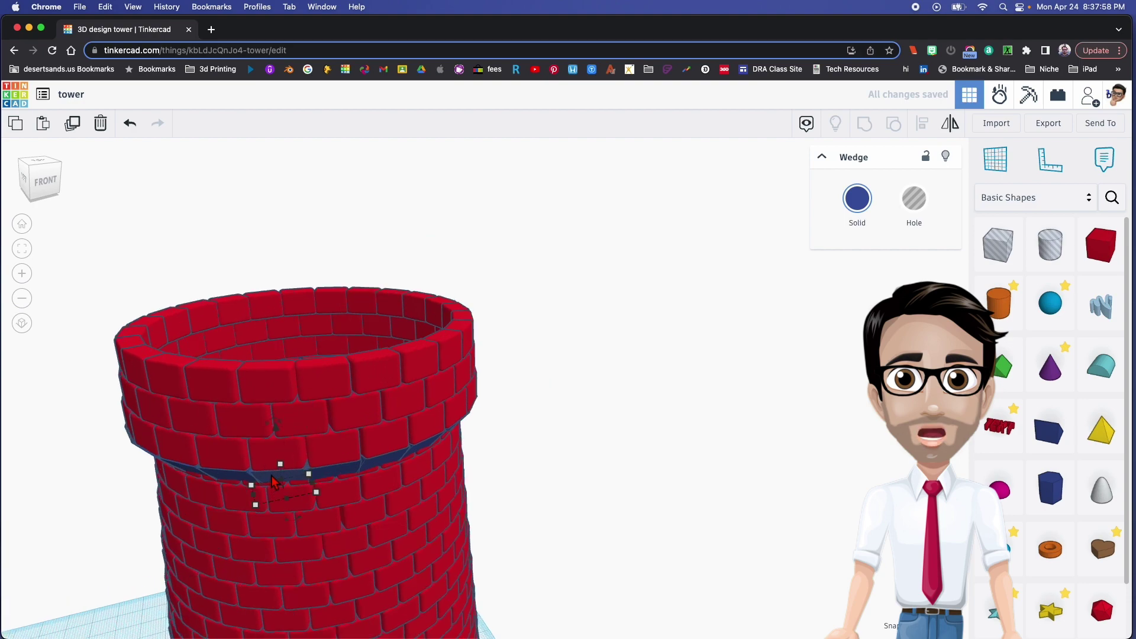
pyautogui.scroll(10, 273, 480)
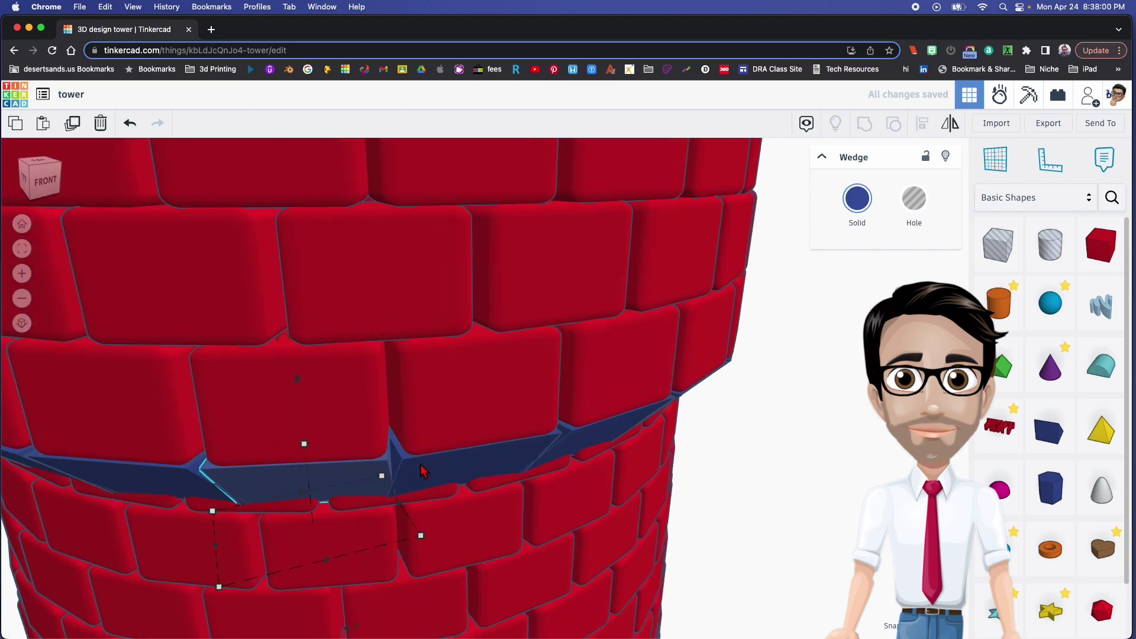
pyautogui.scroll(-10, 423, 470)
# - Inspect the full tower from a lower angle, then place a Roof shape beside it
pyautogui.moveTo(478, 532); pyautogui.dragTo(379, 425, button='right')
pyautogui.scroll(3, 386, 452)
pyautogui.scroll(-5, 385, 451)
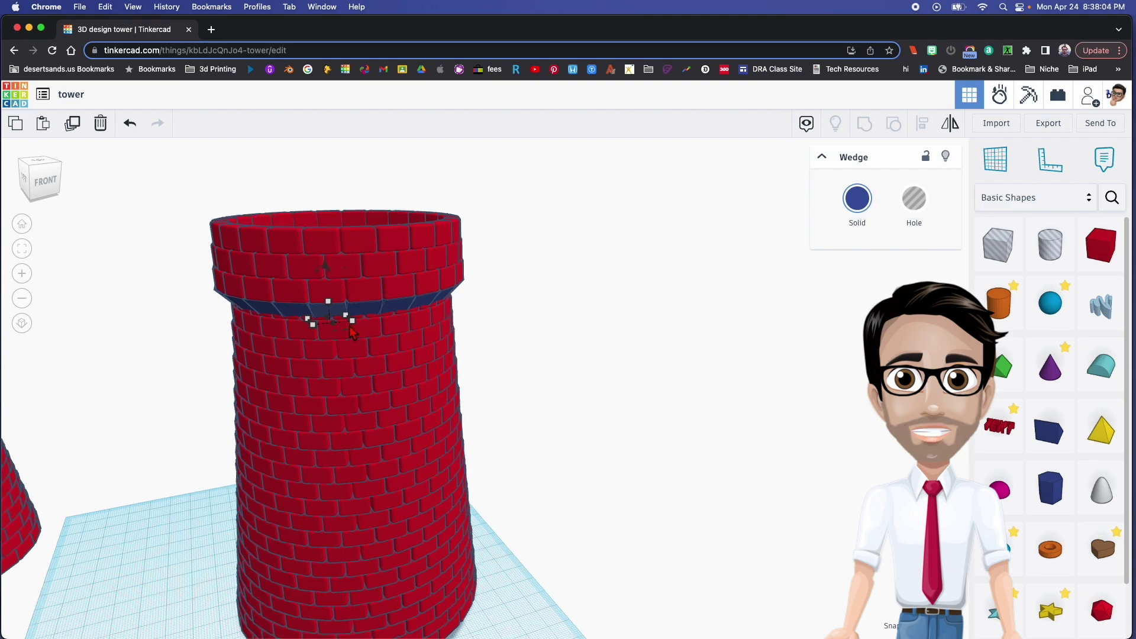
pyautogui.scroll(-5, 428, 425)
pyautogui.moveTo(499, 530); pyautogui.dragTo(436, 470, button='middle')
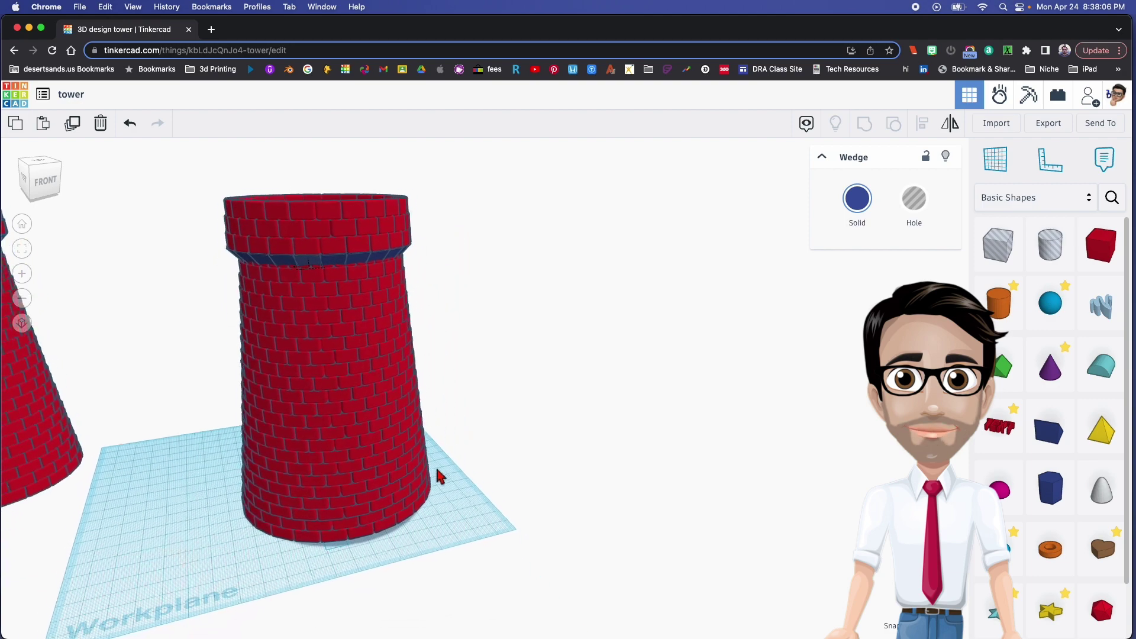
pyautogui.moveTo(1102, 367); pyautogui.dragTo(452, 536)
# - Turn the round roof into a hole and add a box hole beside it
pyautogui.click(915, 199)
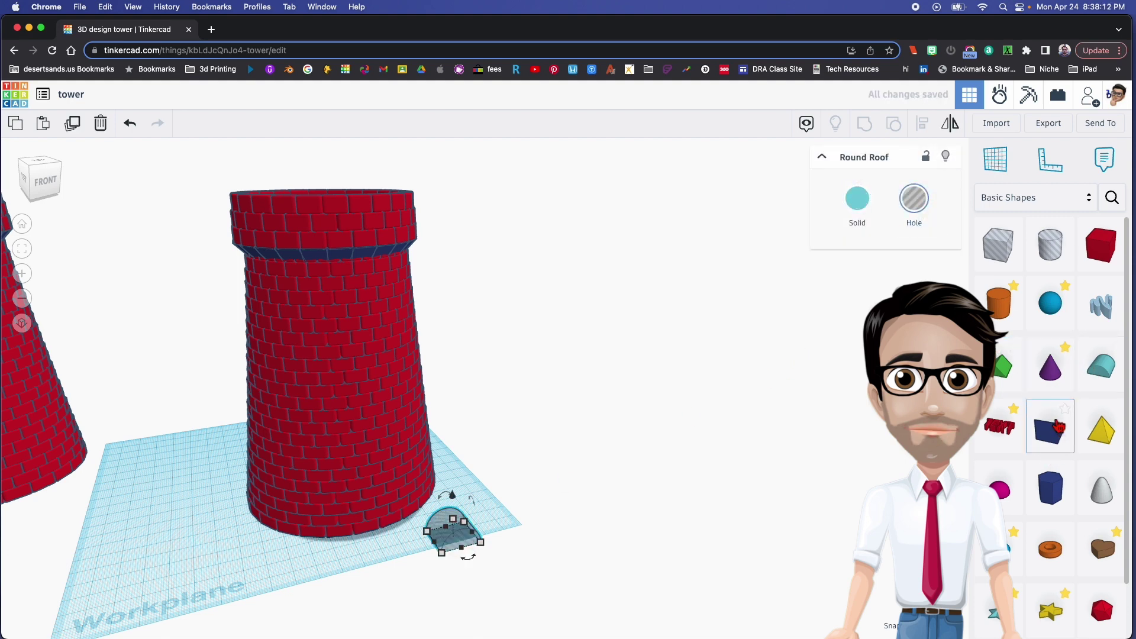
pyautogui.moveTo(1099, 263); pyautogui.dragTo(414, 569)
pyautogui.click(907, 223)
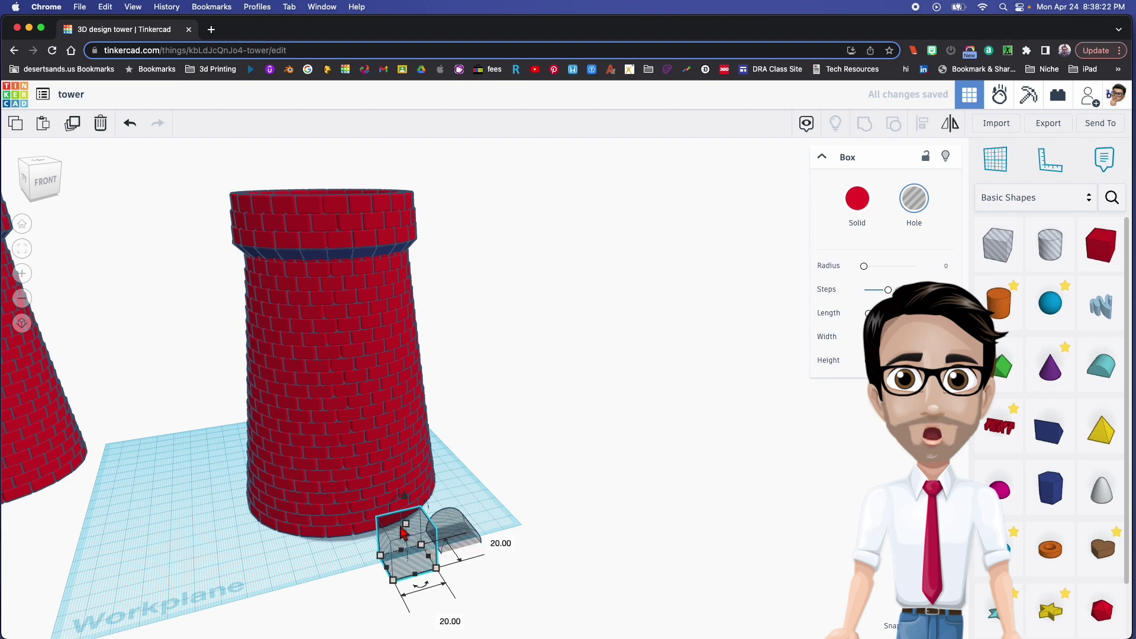
pyautogui.moveTo(477, 541)
pyautogui.mouseDown(button='right')
pyautogui.moveTo(463, 549)
pyautogui.moveTo(474, 545)
pyautogui.mouseUp(button='right')
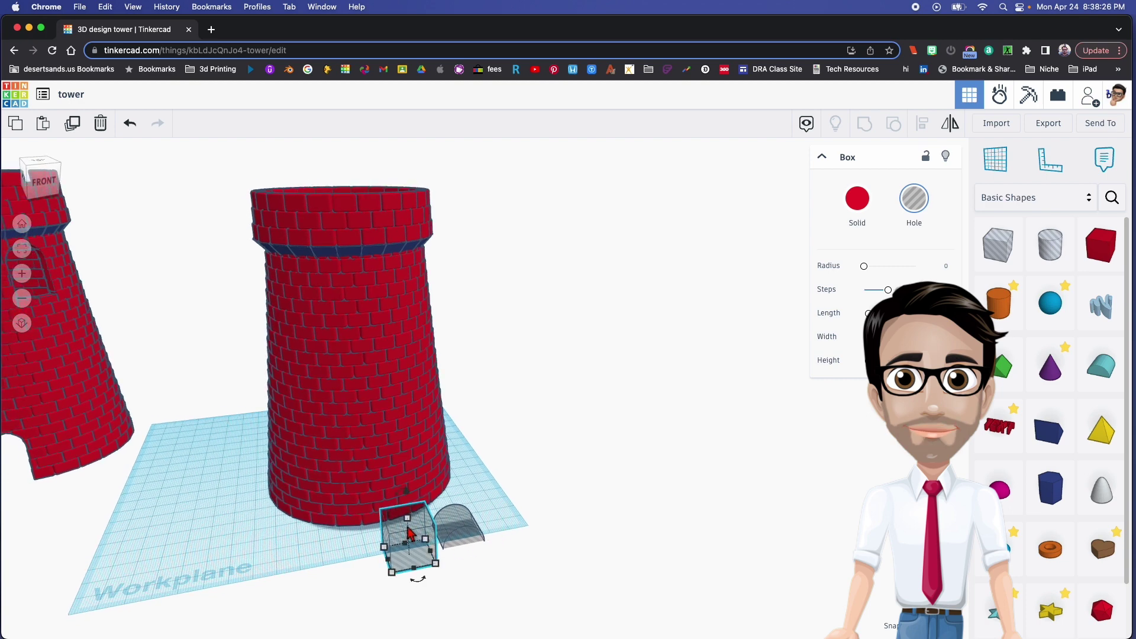
# - Select the round roof hole and move it down next to the box hole
pyautogui.click(998, 168)
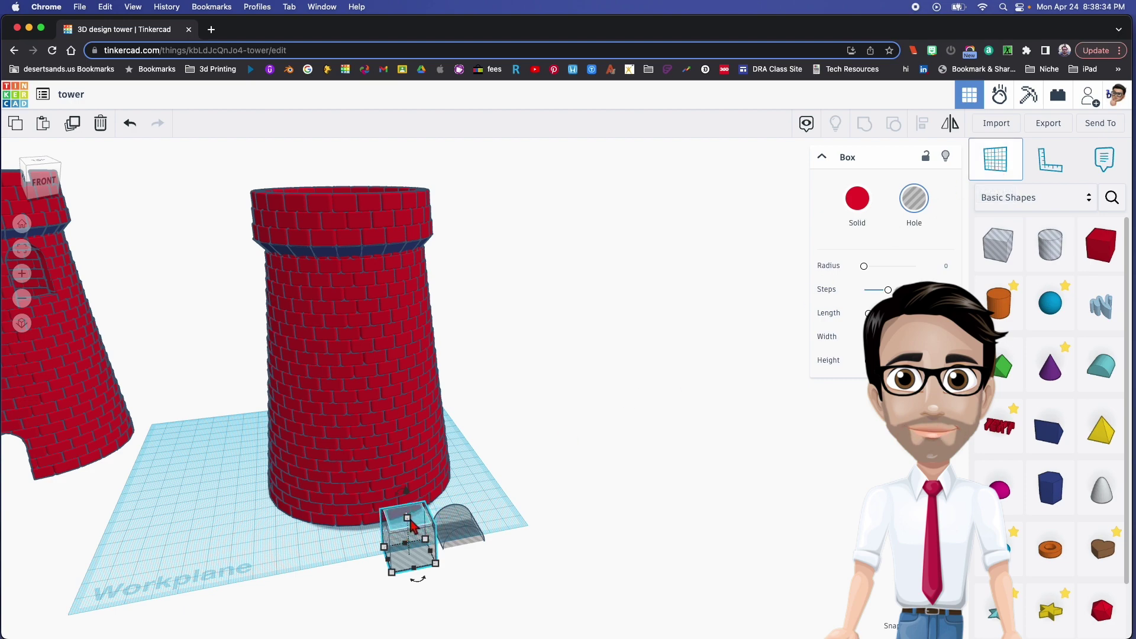
pyautogui.scroll(3, 413, 526)
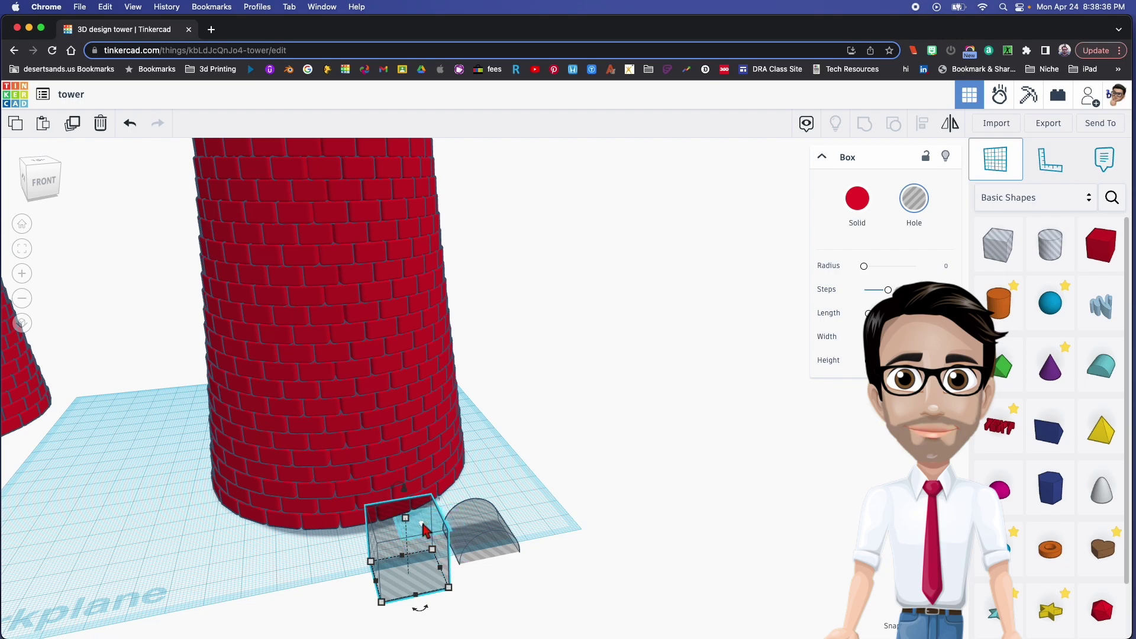
pyautogui.scroll(3, 428, 529)
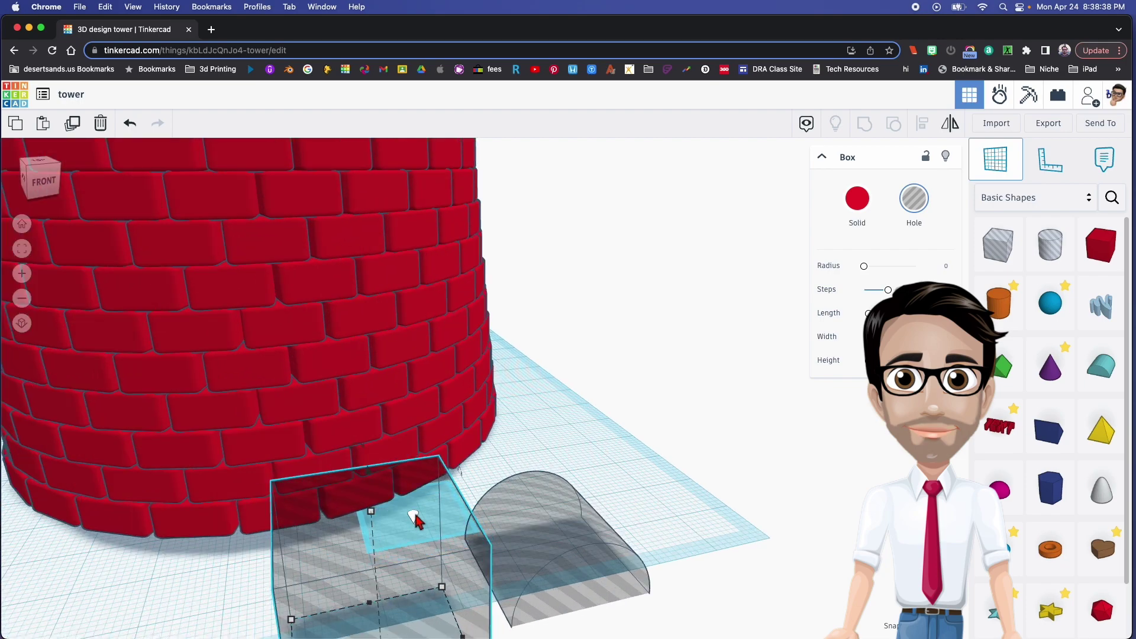
pyautogui.moveTo(432, 528); pyautogui.dragTo(563, 507, button='right')
pyautogui.click(566, 507)
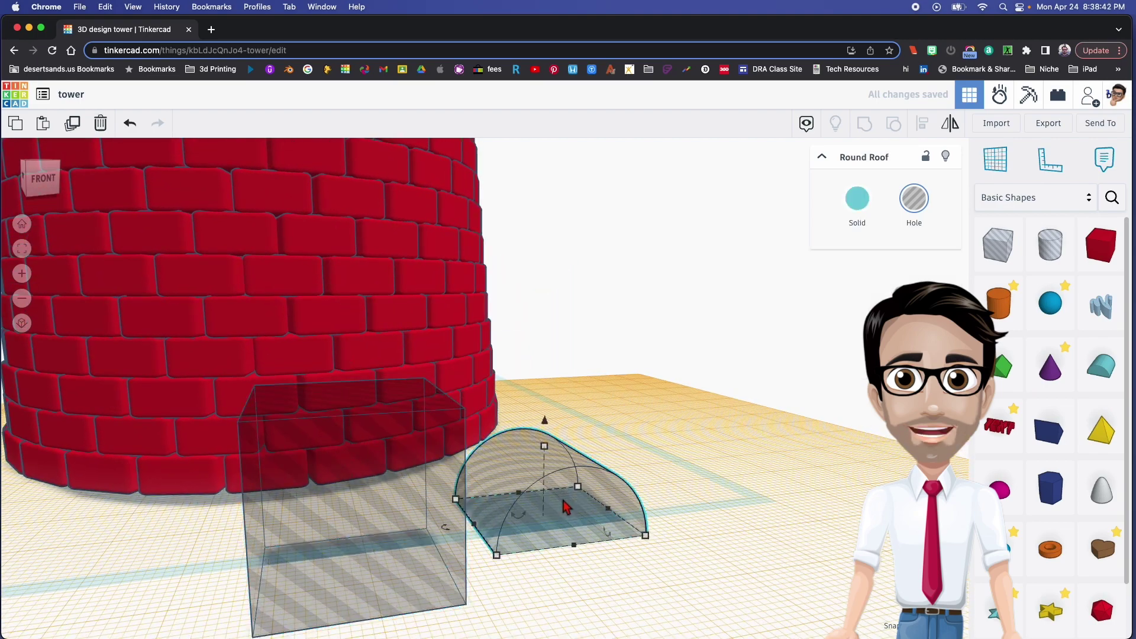
pyautogui.press('shift+super+Down')
pyautogui.moveTo(681, 378); pyautogui.dragTo(403, 296, button='right')
# - Try placing custom workplanes on the box hole's faces, then undo those workplane changes
pyautogui.click(998, 173)
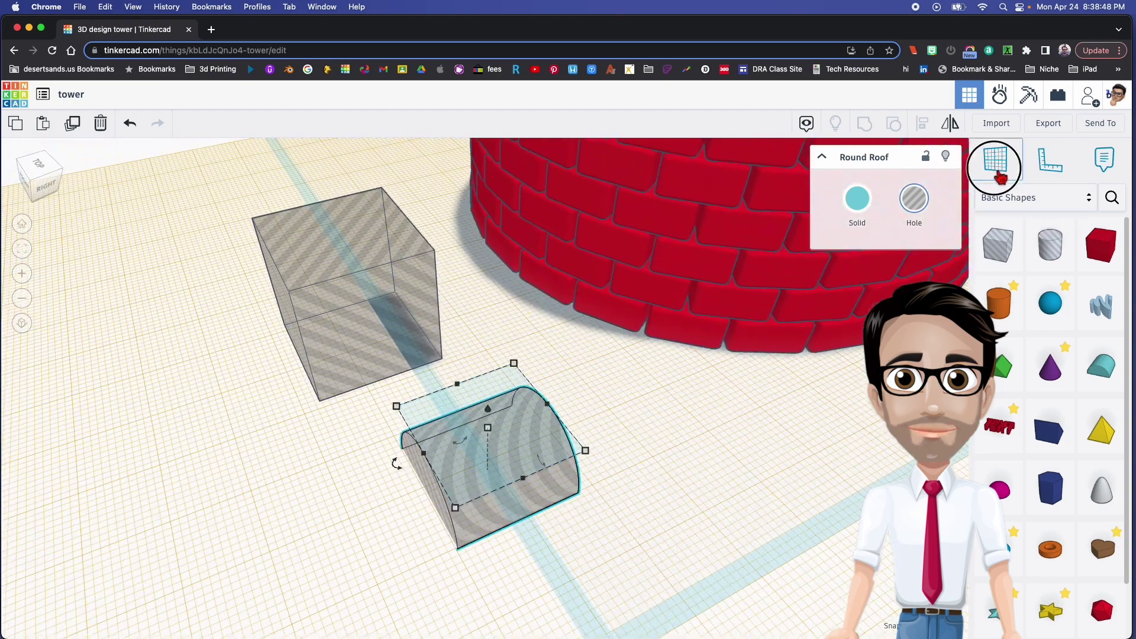
pyautogui.click(362, 281)
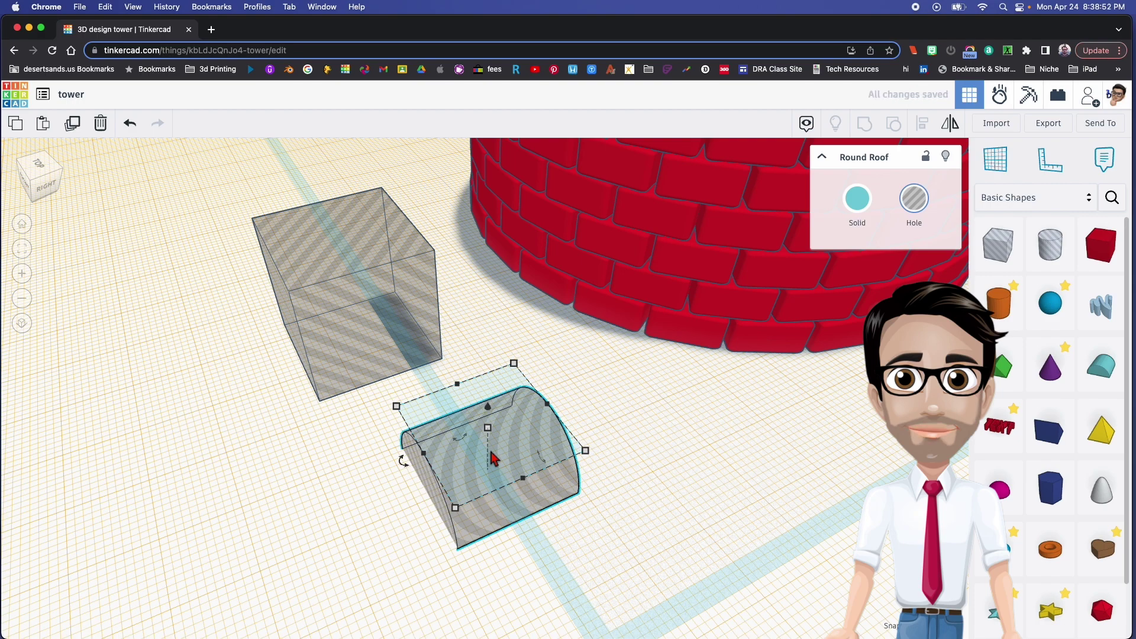
pyautogui.moveTo(489, 466); pyautogui.dragTo(508, 438, button='right')
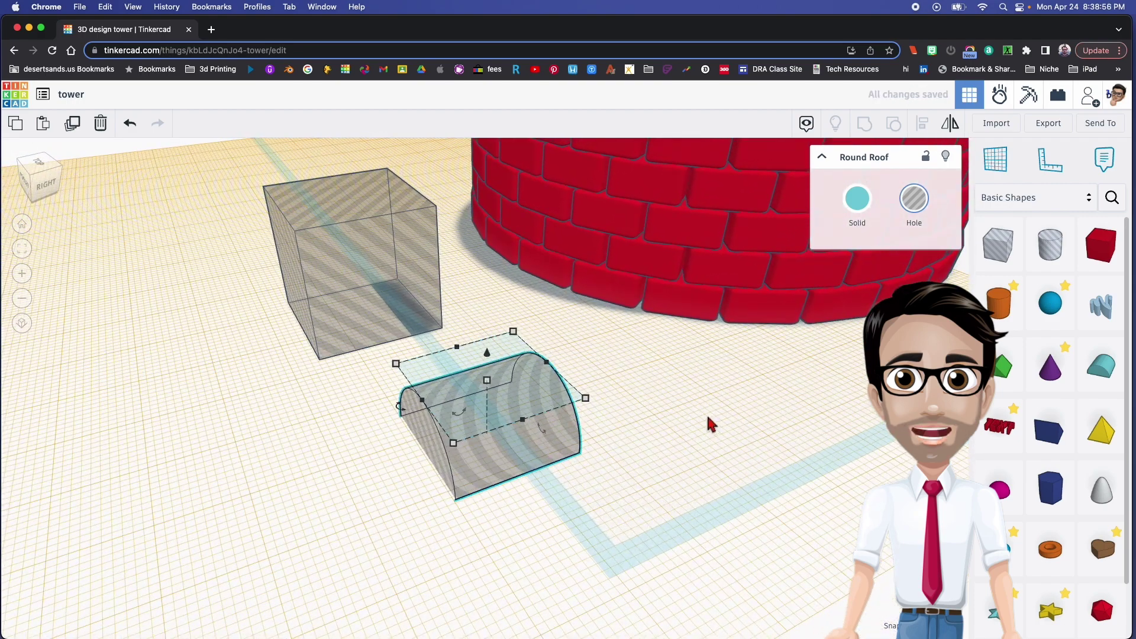
pyautogui.click(985, 167)
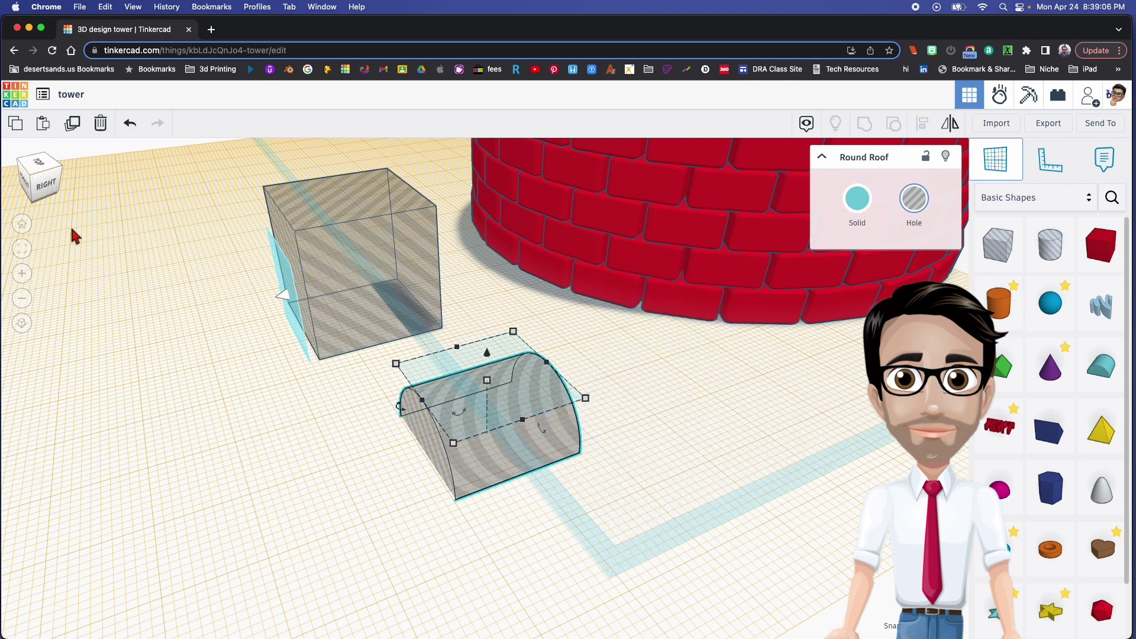
pyautogui.click(86, 243)
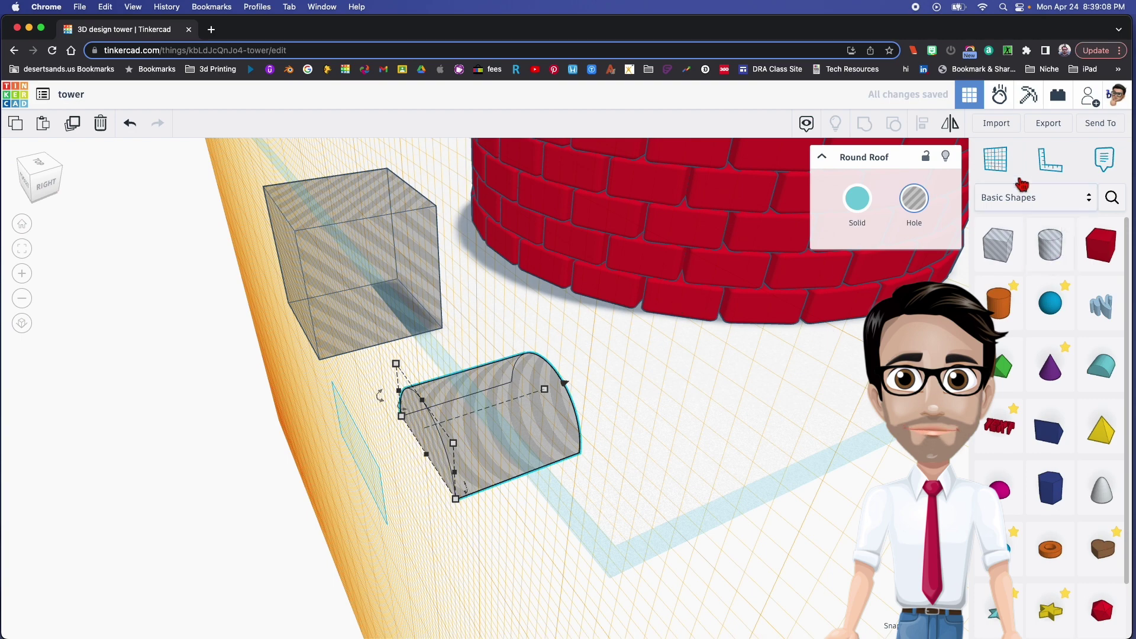
pyautogui.click(995, 159)
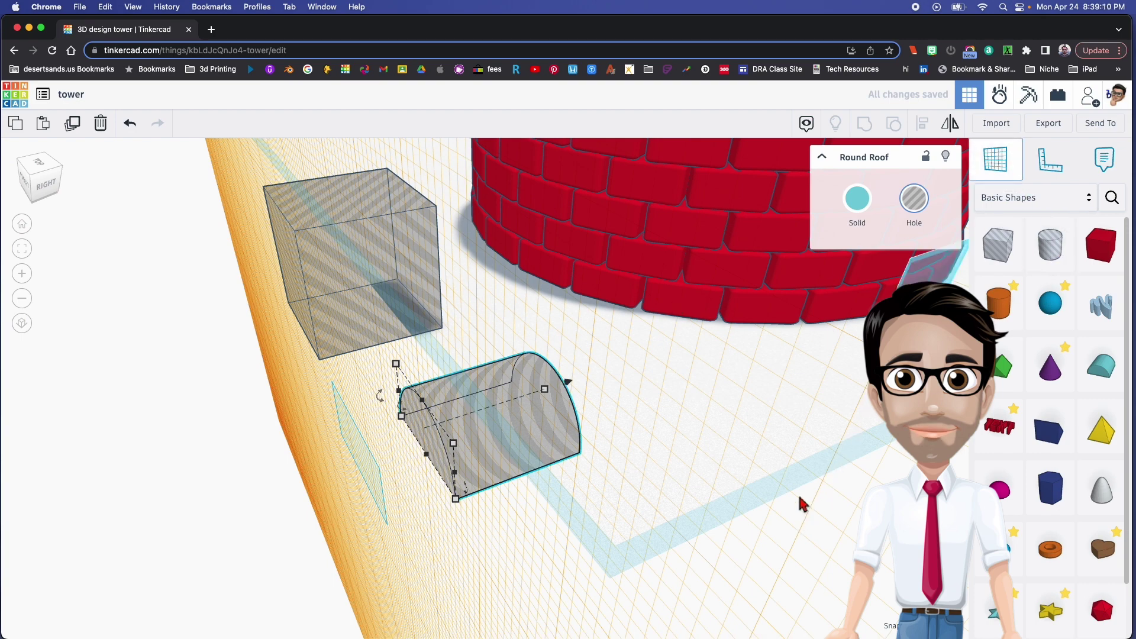
pyautogui.click(253, 438)
pyautogui.hotkey('ctrl', 'z')
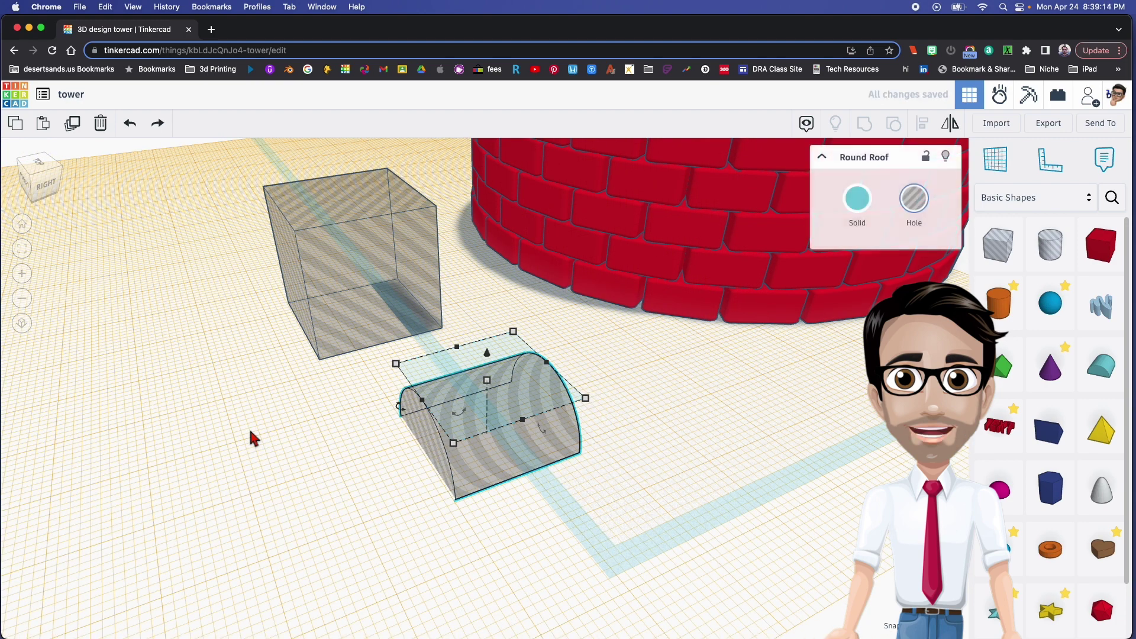
pyautogui.hotkey('ctrl', 'z')
pyautogui.hotkey('ctrl', 'z')
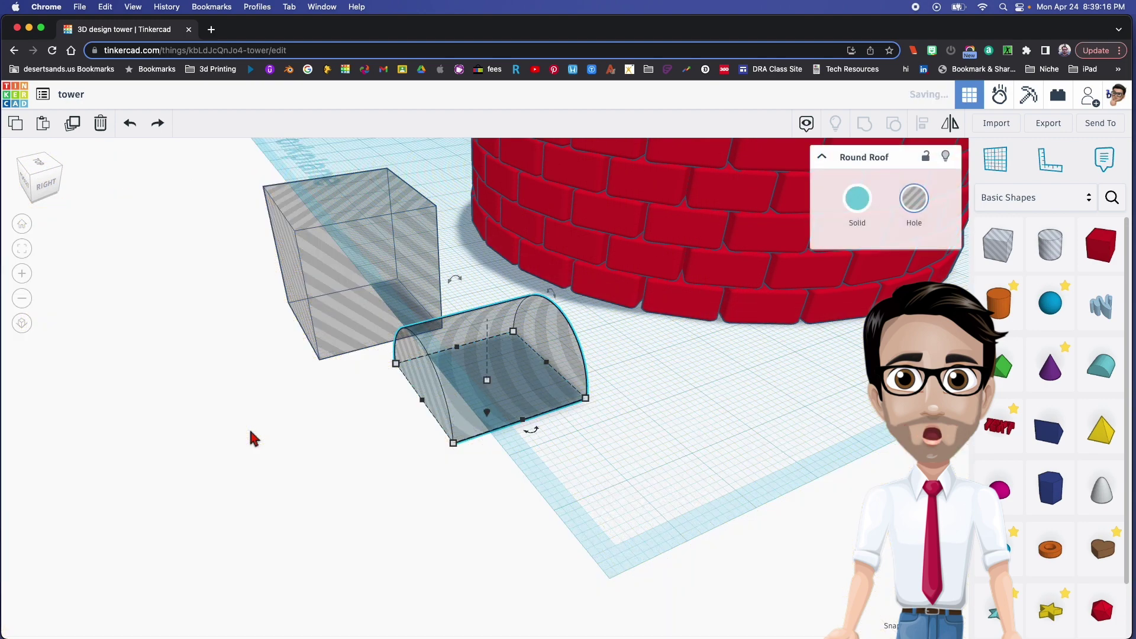
# - Set a workplane on the box's top face, reset it to the ground, and select both holes
pyautogui.moveTo(649, 418); pyautogui.dragTo(515, 340, button='right')
pyautogui.moveTo(513, 334); pyautogui.dragTo(590, 416, button='middle')
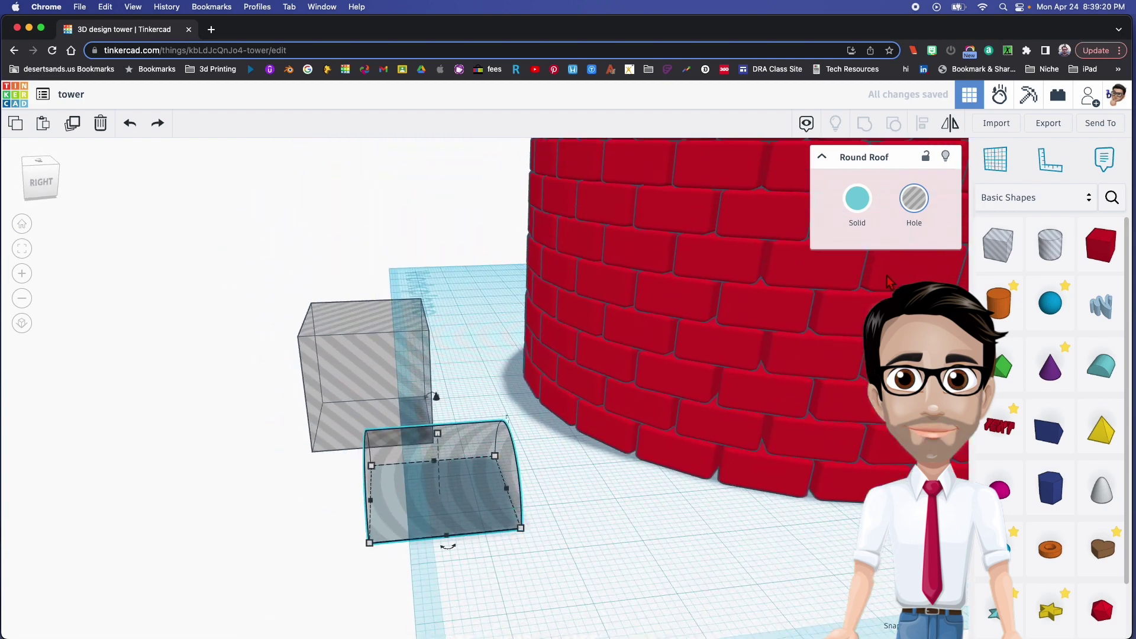
pyautogui.click(997, 164)
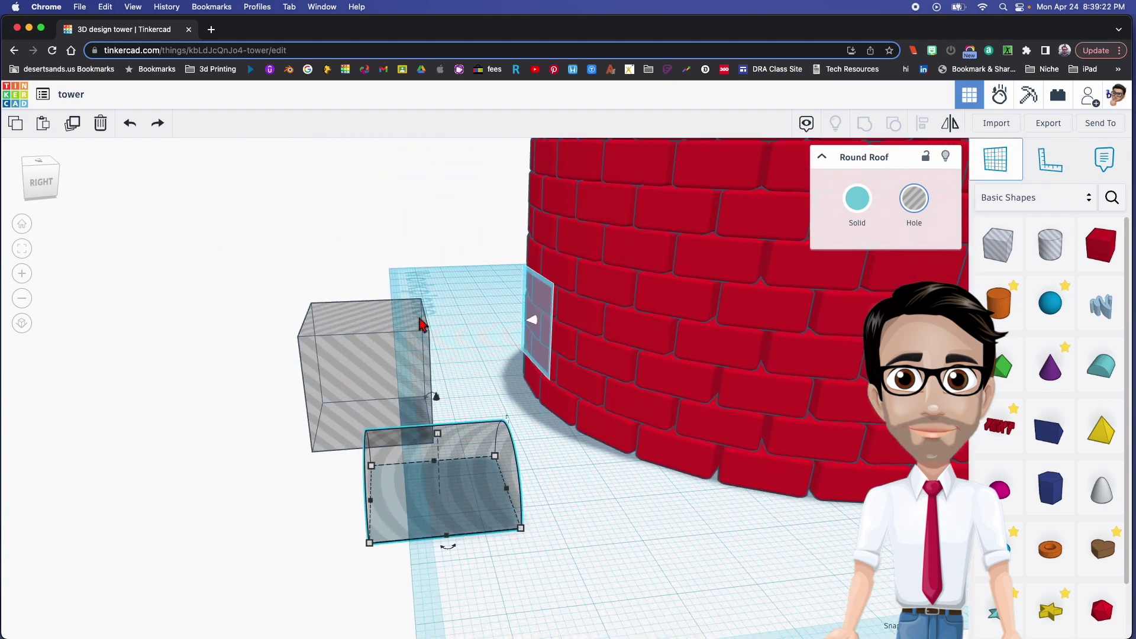
pyautogui.click(393, 323)
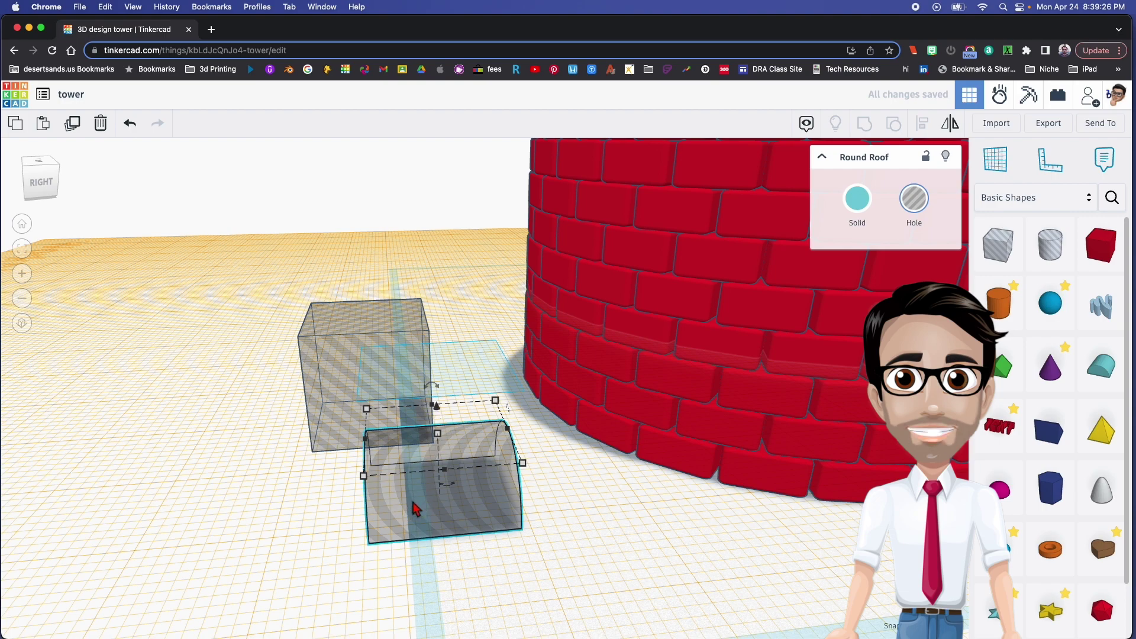
pyautogui.moveTo(414, 508); pyautogui.dragTo(944, 158, button='right')
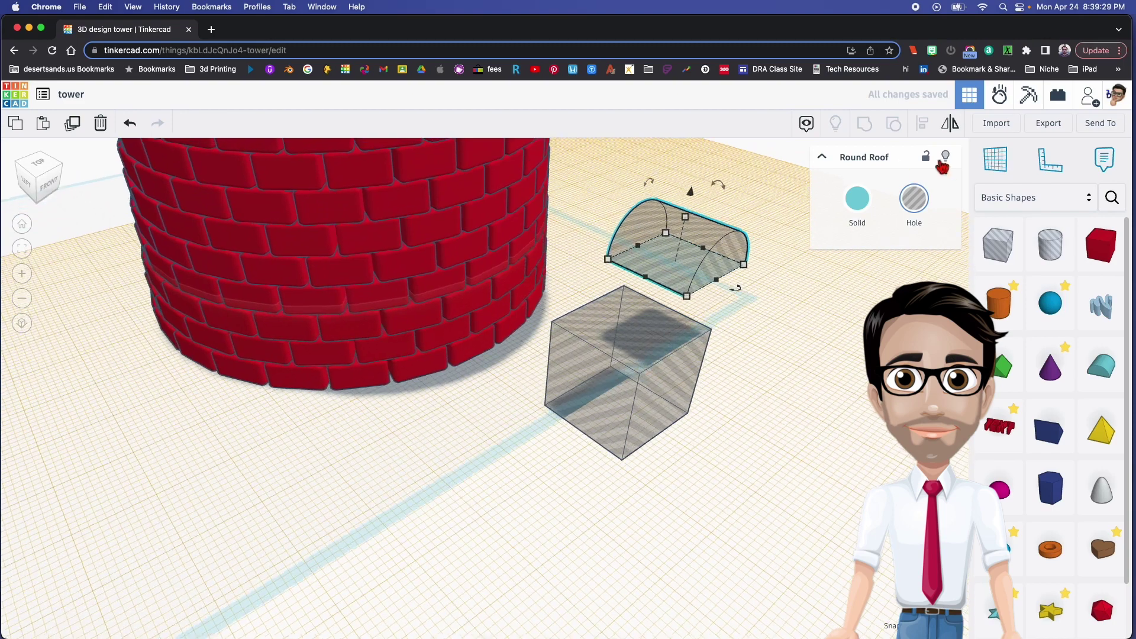
pyautogui.click(1014, 171)
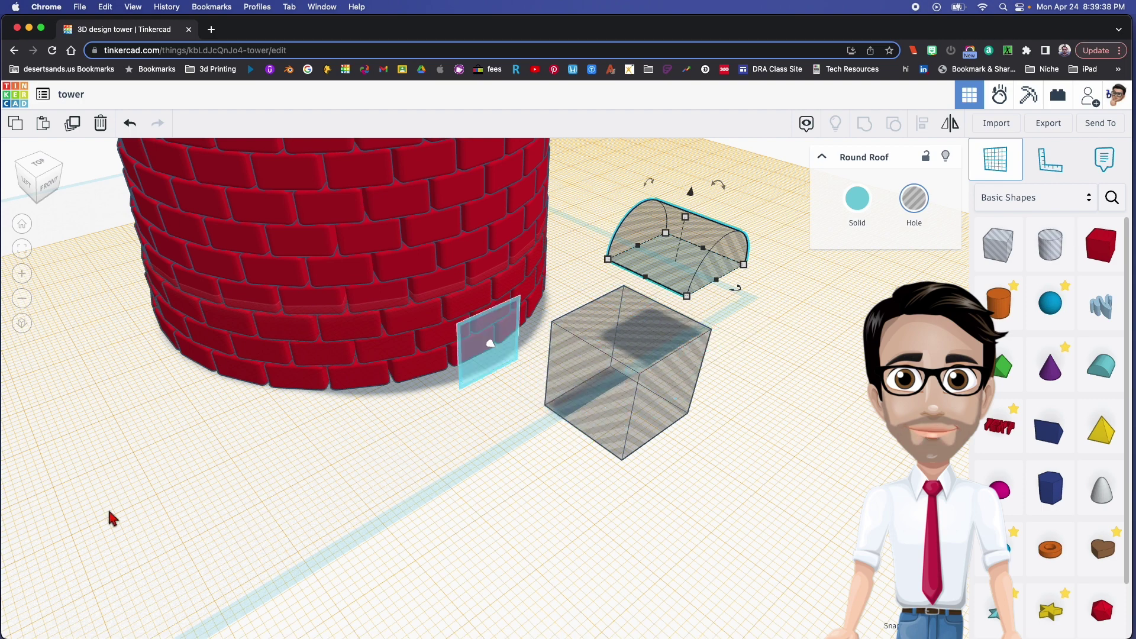
pyautogui.click(93, 490)
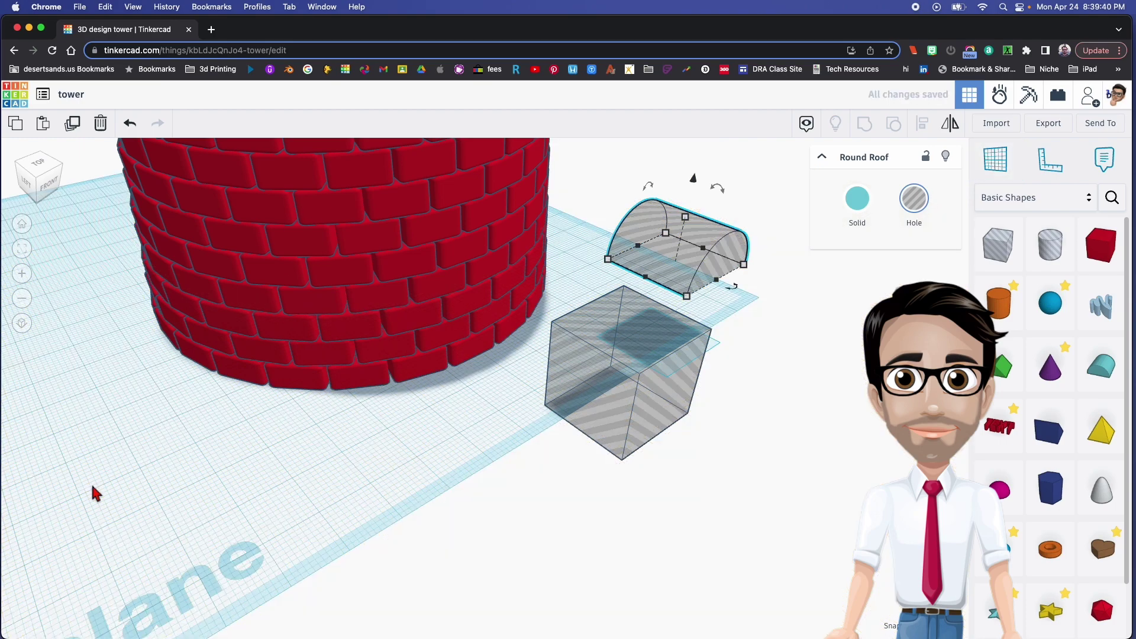
pyautogui.moveTo(776, 328); pyautogui.dragTo(708, 340, button='right')
pyautogui.moveTo(767, 277); pyautogui.dragTo(436, 388)
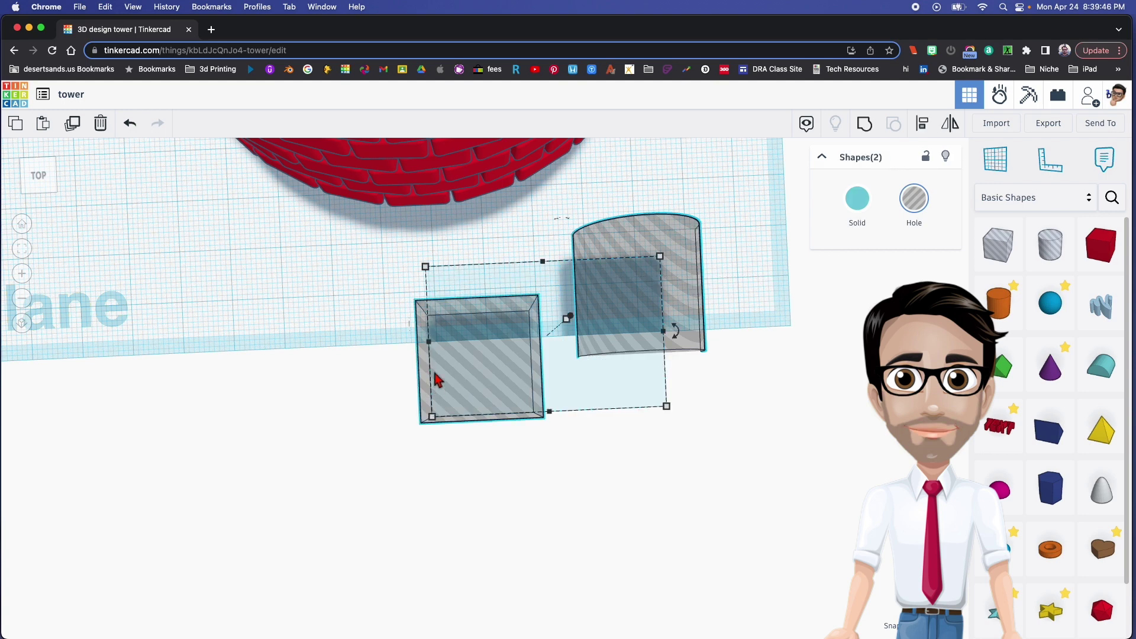
# - Centre-align the box and roof holes, group them into one arch, and move it into the tower base
pyautogui.press('l')
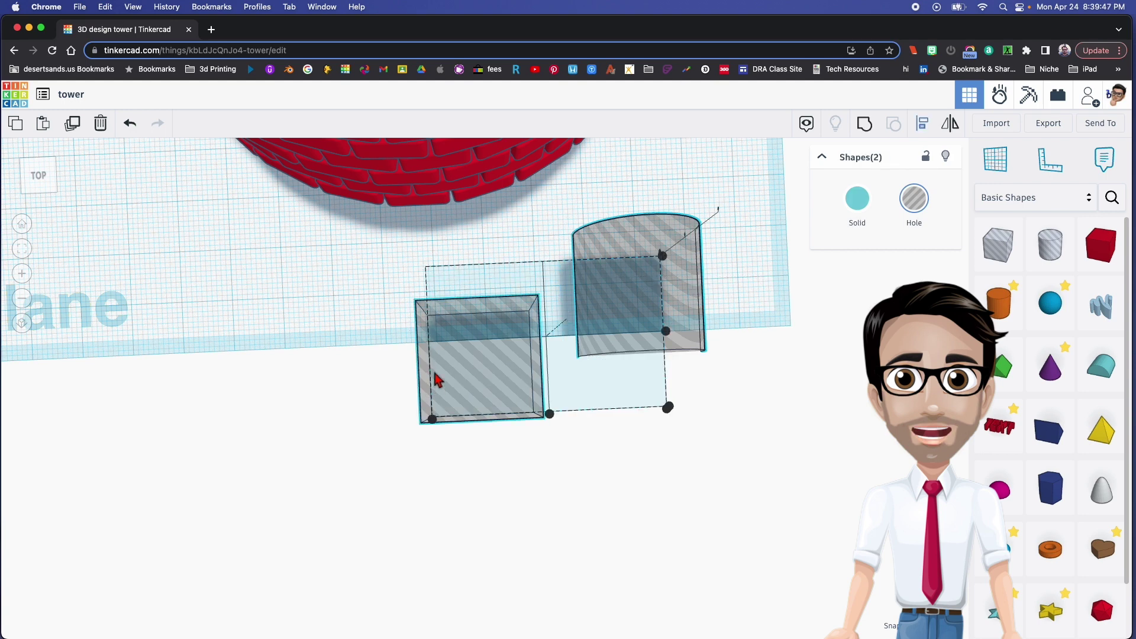
pyautogui.click(551, 416)
pyautogui.click(483, 373)
pyautogui.moveTo(482, 373); pyautogui.dragTo(713, 400, button='right')
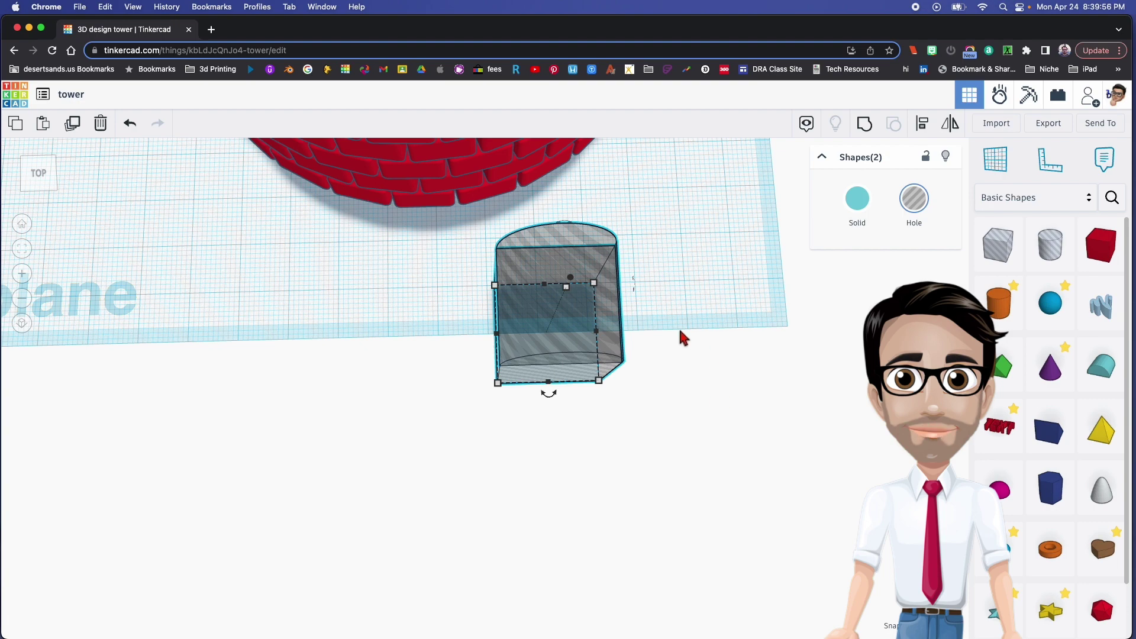
pyautogui.press('super+g')
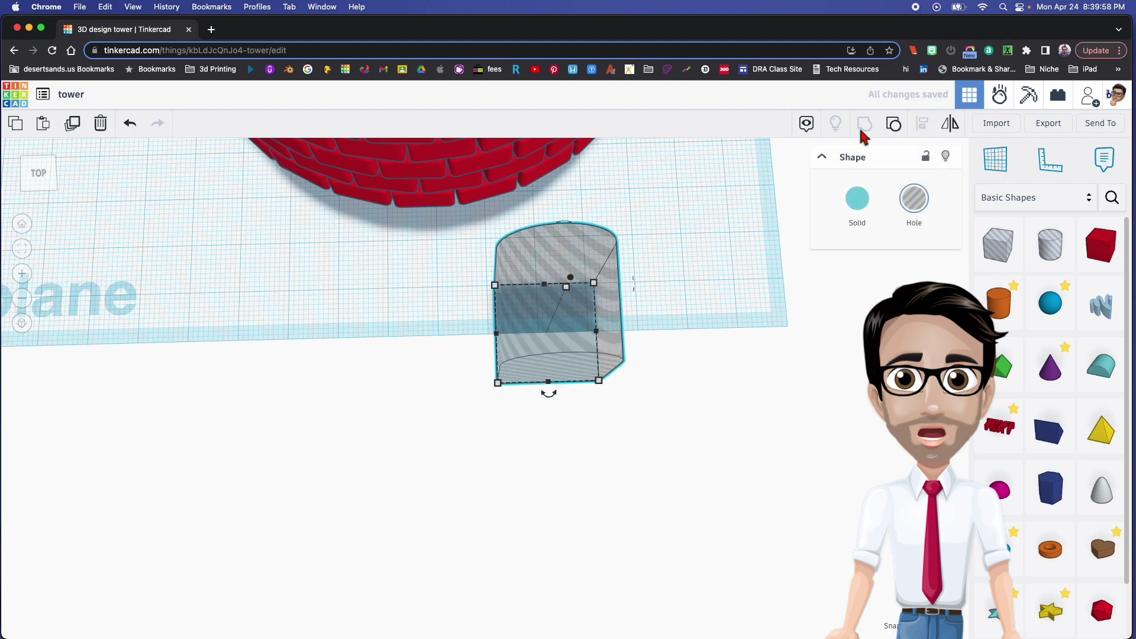
pyautogui.moveTo(615, 283); pyautogui.dragTo(560, 399, button='right')
pyautogui.moveTo(559, 400); pyautogui.dragTo(500, 374)
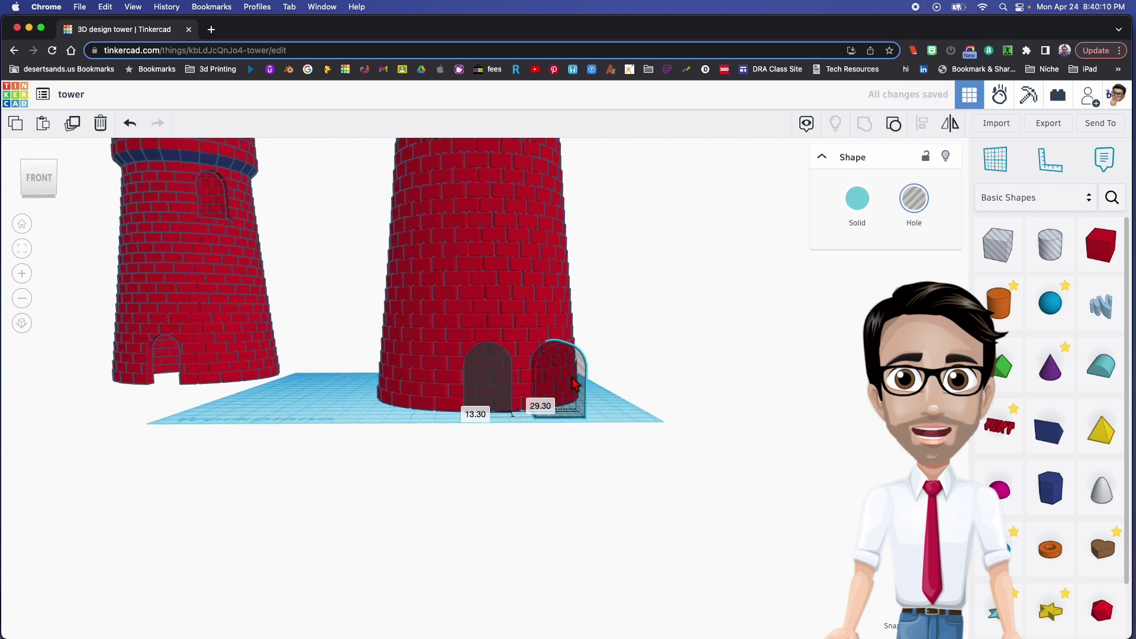
# - Lift the copied arched hole partway up the tower wall
pyautogui.moveTo(602, 355); pyautogui.dragTo(572, 404, button='right')
pyautogui.moveTo(509, 350); pyautogui.dragTo(495, 158)
pyautogui.moveTo(514, 204); pyautogui.dragTo(475, 273, button='middle')
pyautogui.moveTo(477, 278); pyautogui.dragTo(465, 288, button='right')
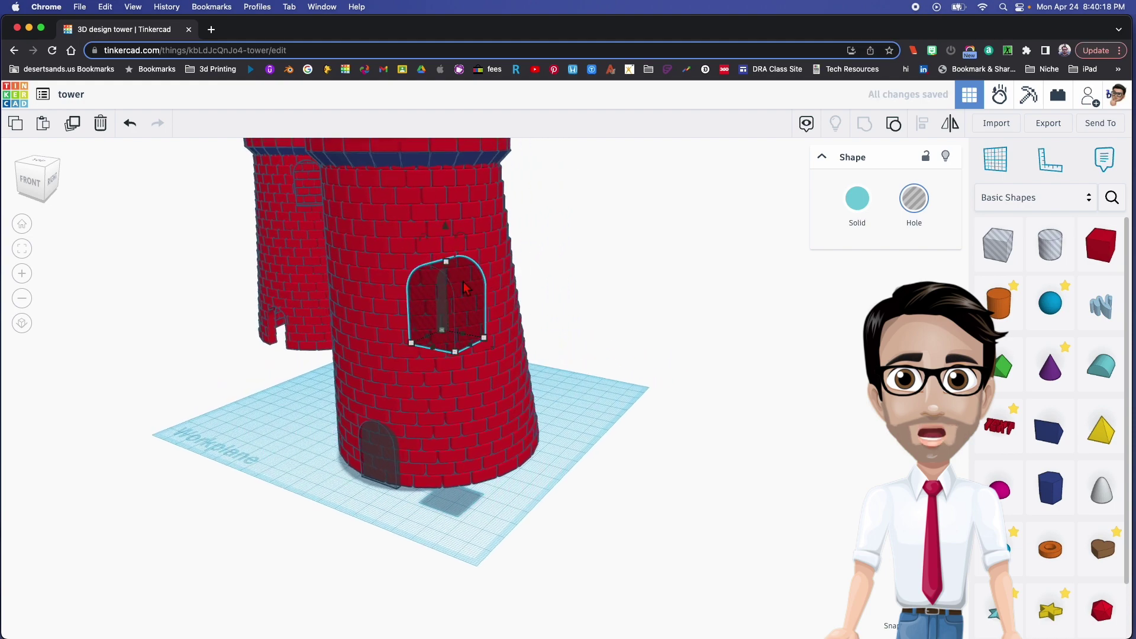
pyautogui.scroll(5, 502, 334)
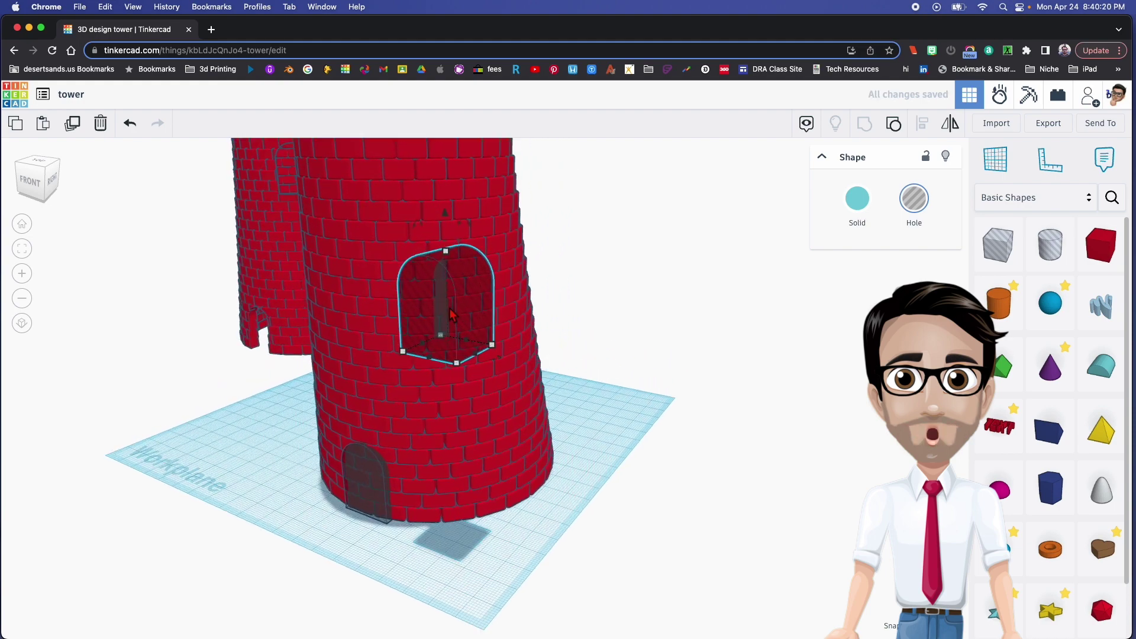
# - Rotate the window hole 47°, push it into the wall, and select it with the tower
pyautogui.moveTo(515, 363); pyautogui.dragTo(561, 347)
pyautogui.press('Up')
pyautogui.press('Up')
pyautogui.press('Up')
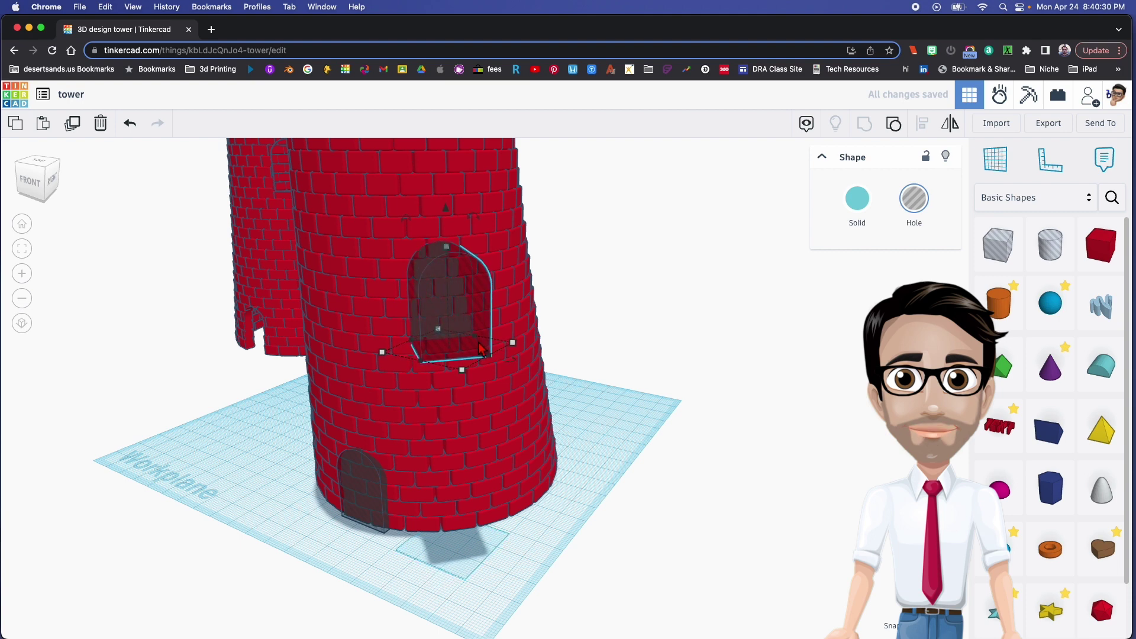
pyautogui.moveTo(470, 312); pyautogui.dragTo(476, 323)
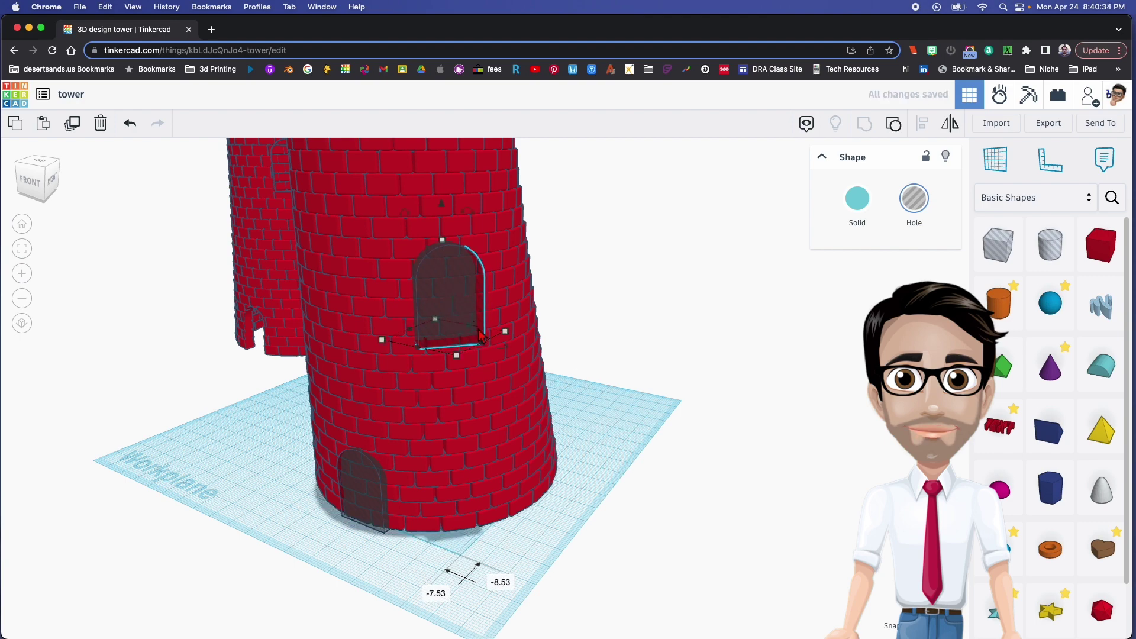
pyautogui.scroll(-6, 485, 336)
pyautogui.moveTo(503, 319)
pyautogui.mouseDown(button='right')
pyautogui.moveTo(594, 331)
pyautogui.moveTo(492, 334)
pyautogui.moveTo(487, 320)
pyautogui.mouseUp(button='right')
pyautogui.moveTo(266, 176); pyautogui.dragTo(507, 455)
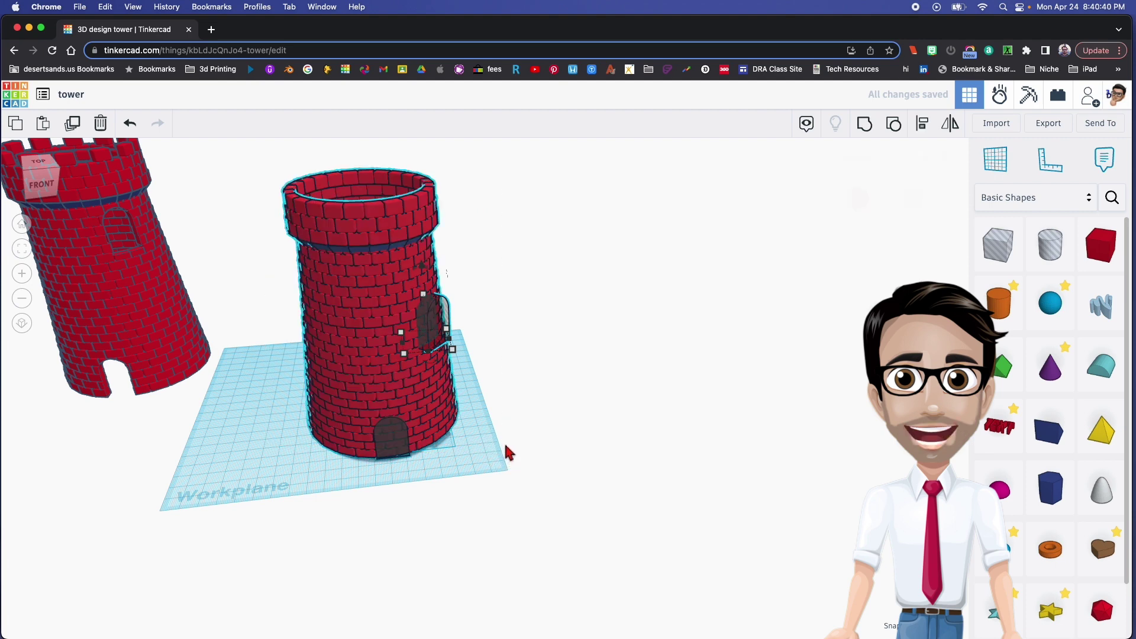
pyautogui.press('super+g')
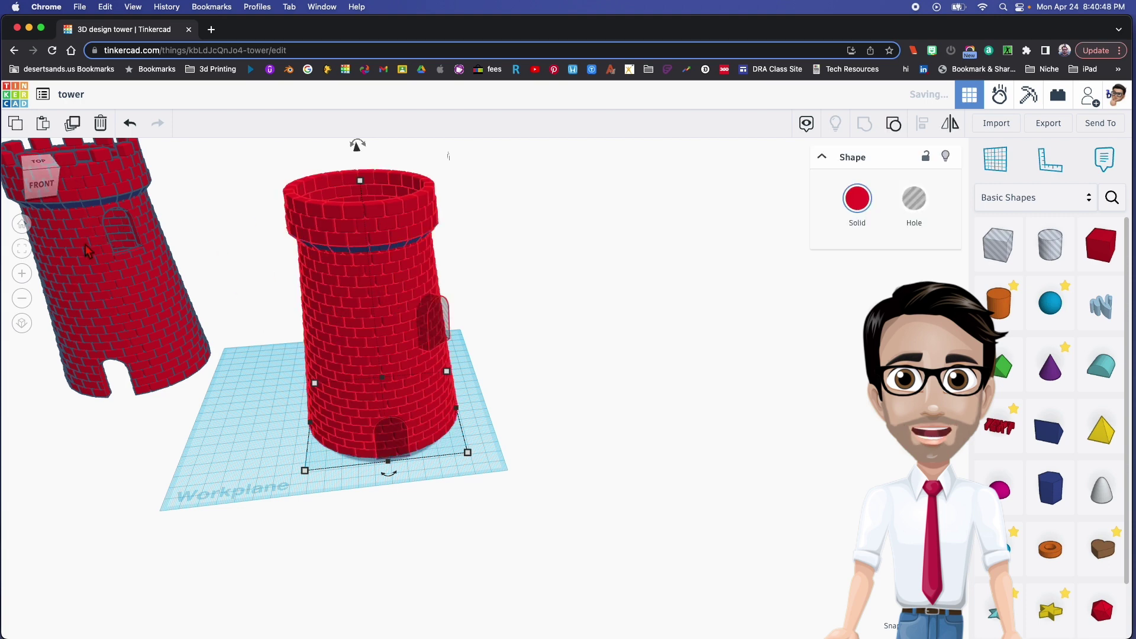
pyautogui.moveTo(349, 333)
pyautogui.mouseDown(button='right')
pyautogui.moveTo(267, 308)
pyautogui.moveTo(309, 299)
pyautogui.moveTo(258, 314)
pyautogui.moveTo(254, 300)
pyautogui.moveTo(393, 304)
pyautogui.moveTo(341, 325)
pyautogui.mouseUp(button='right')
pyautogui.click(341, 325)
pyautogui.click(274, 335)
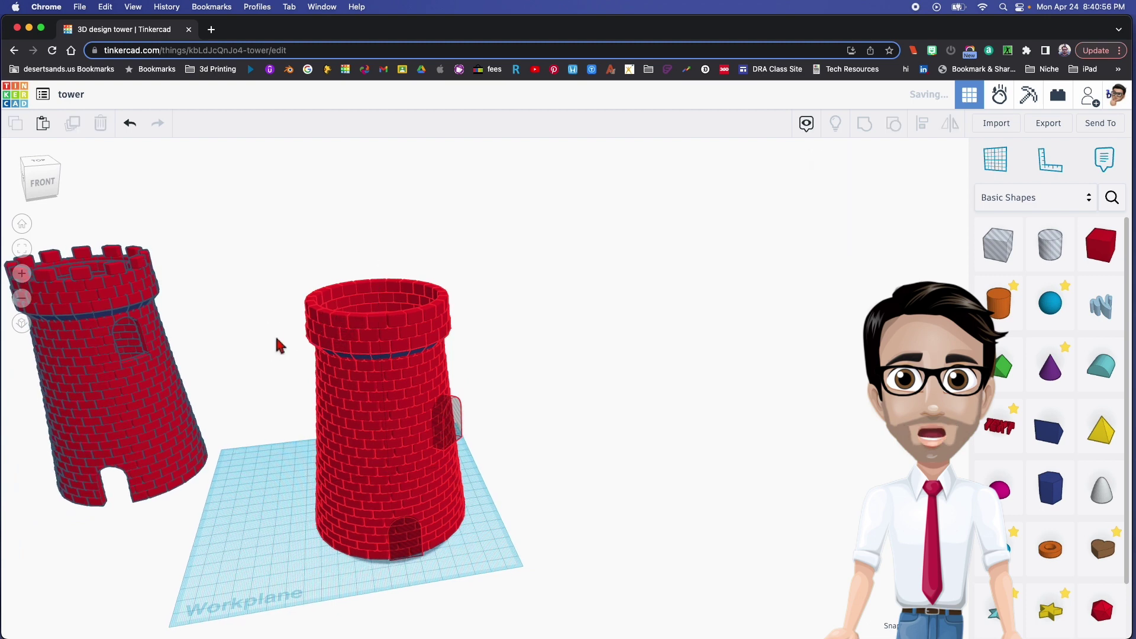
pyautogui.click(447, 417)
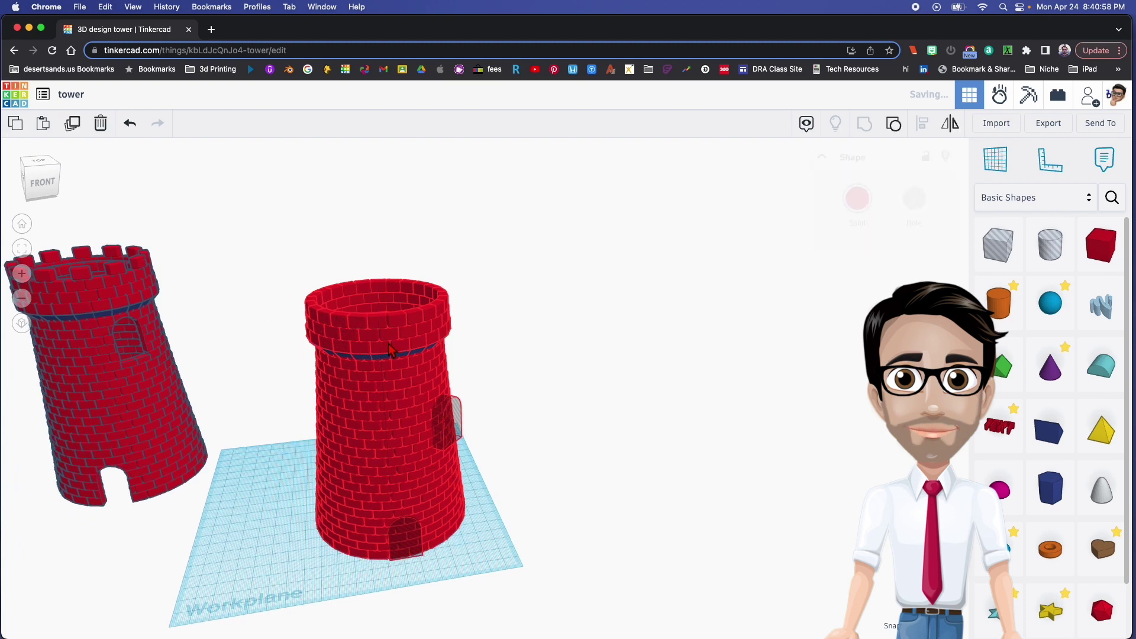
pyautogui.click(252, 266)
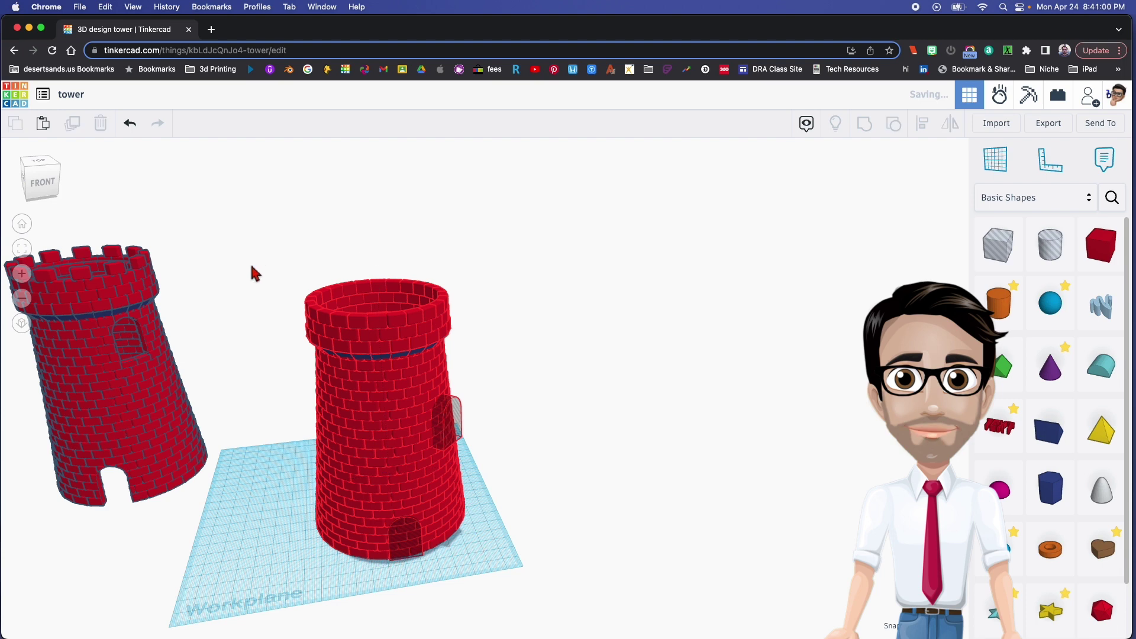
pyautogui.click(130, 123)
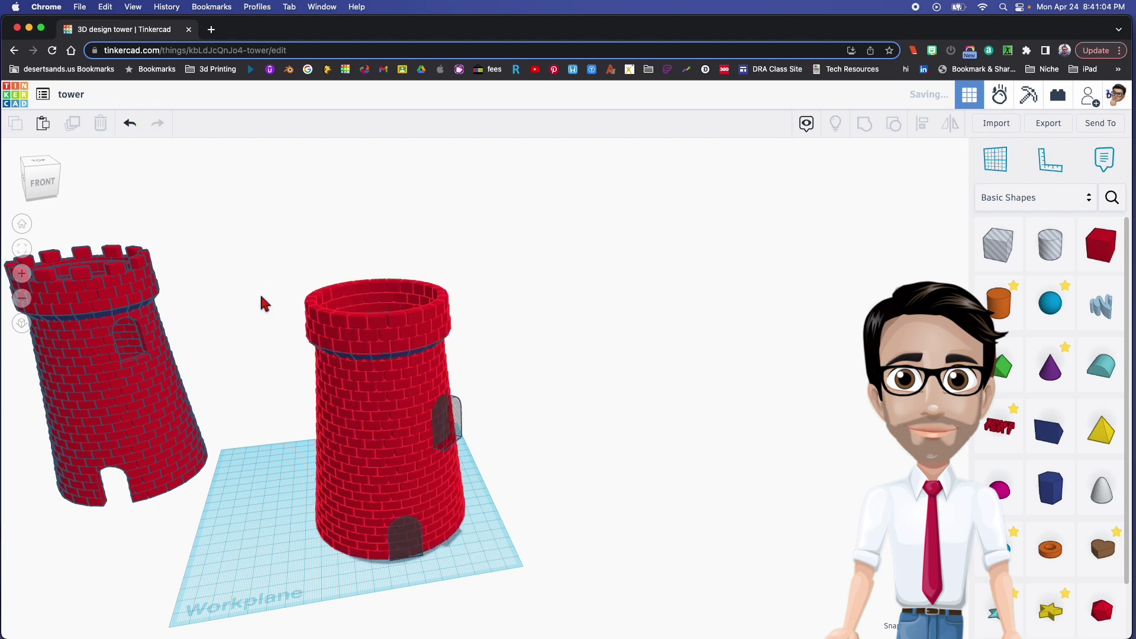
pyautogui.scroll(3, 363, 368)
pyautogui.moveTo(383, 370); pyautogui.dragTo(397, 421, button='right')
pyautogui.scroll(3, 368, 356)
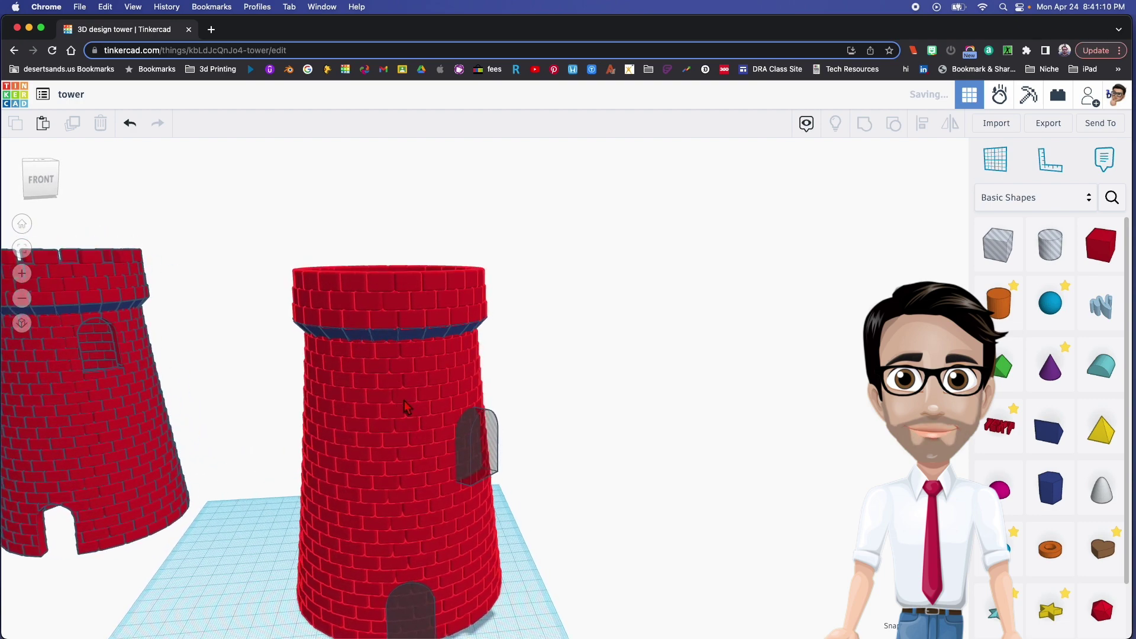
pyautogui.moveTo(403, 400); pyautogui.dragTo(188, 279, button='right')
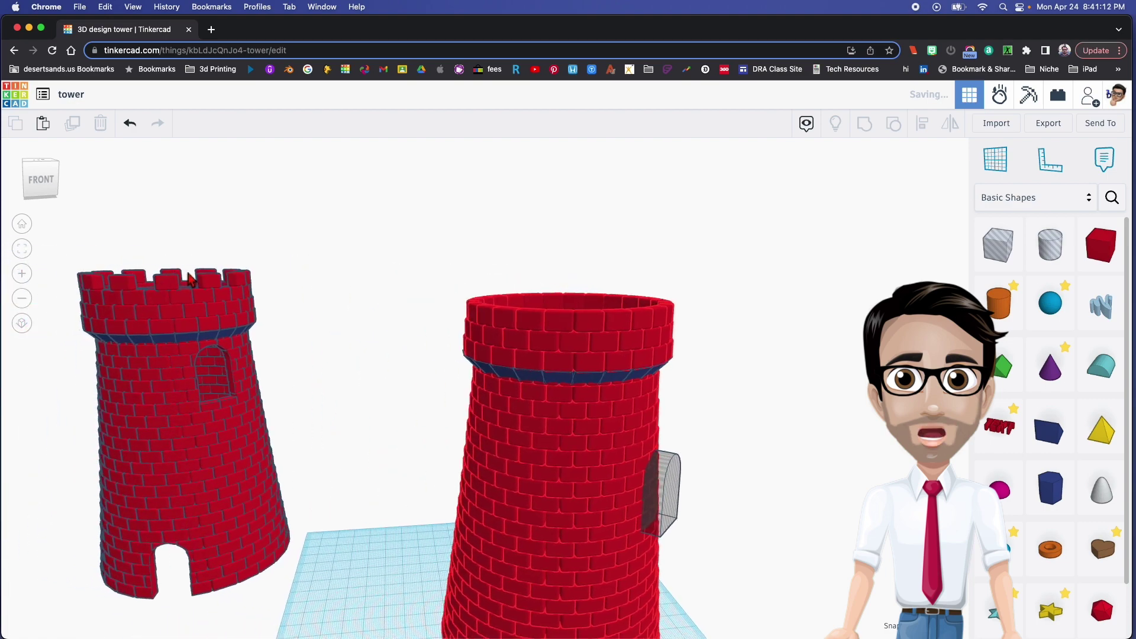
pyautogui.moveTo(340, 309); pyautogui.dragTo(429, 334, button='right')
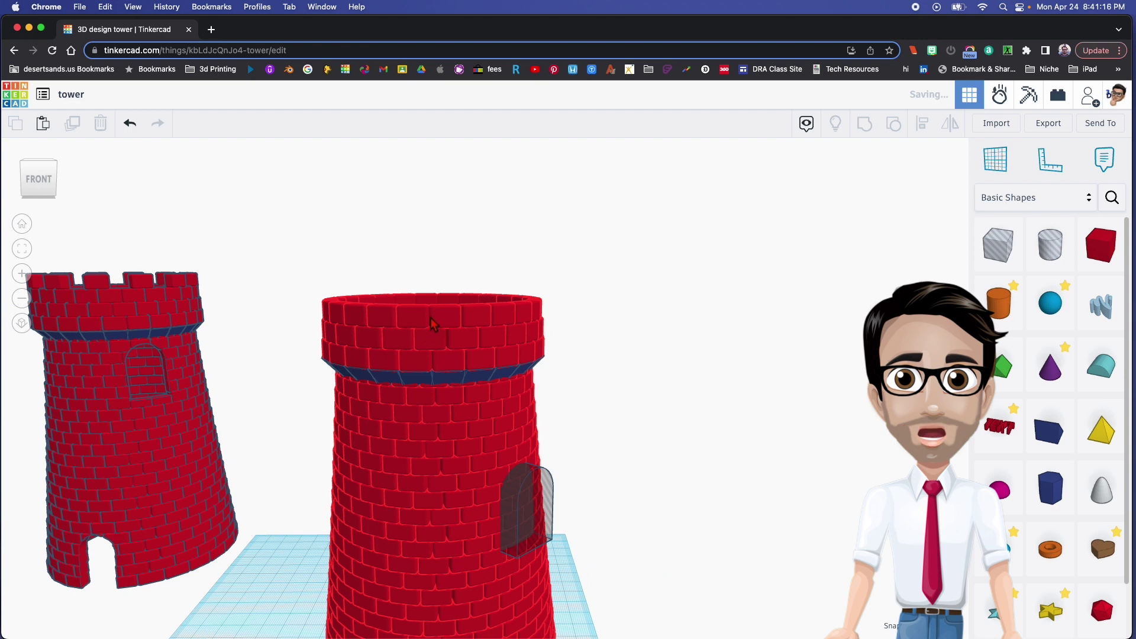
pyautogui.click(432, 323)
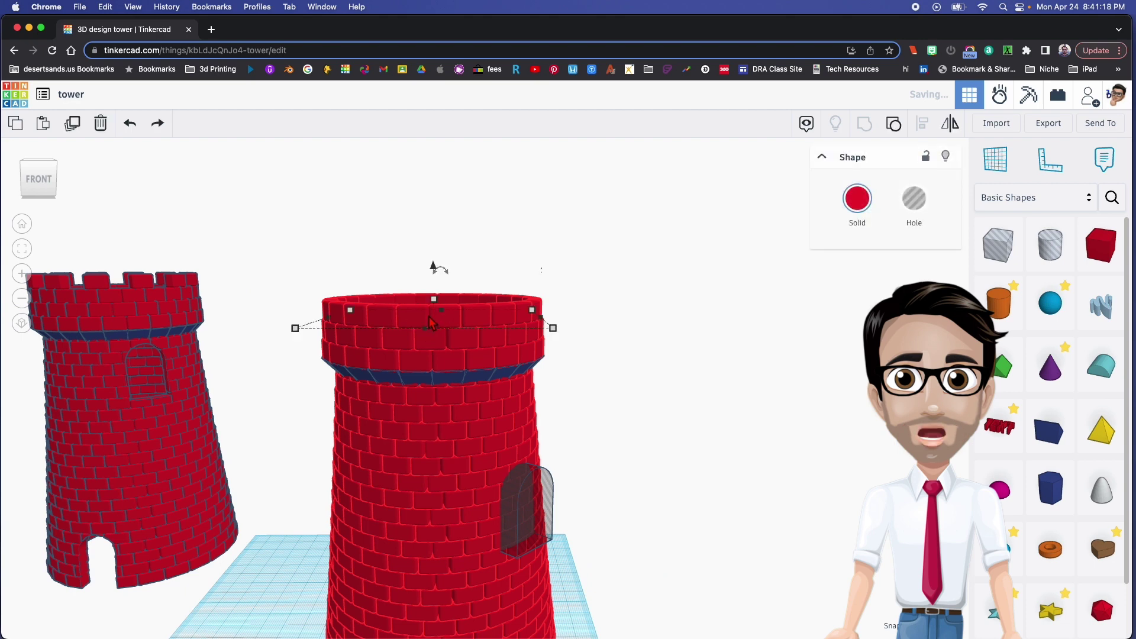
pyautogui.click(432, 317)
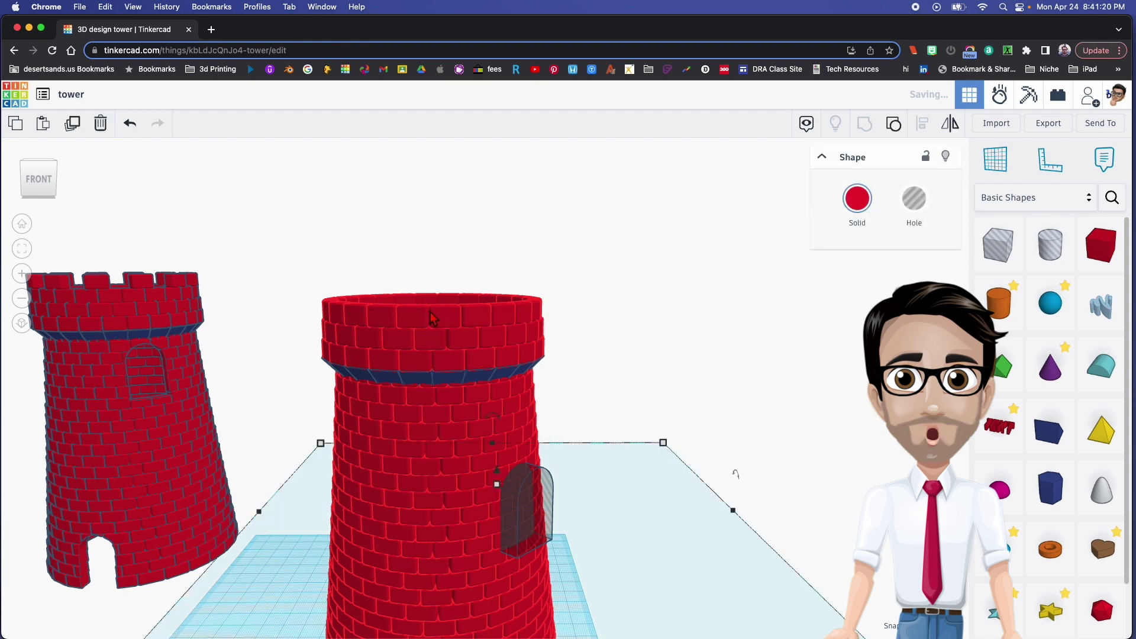
pyautogui.scroll(-2, 431, 311)
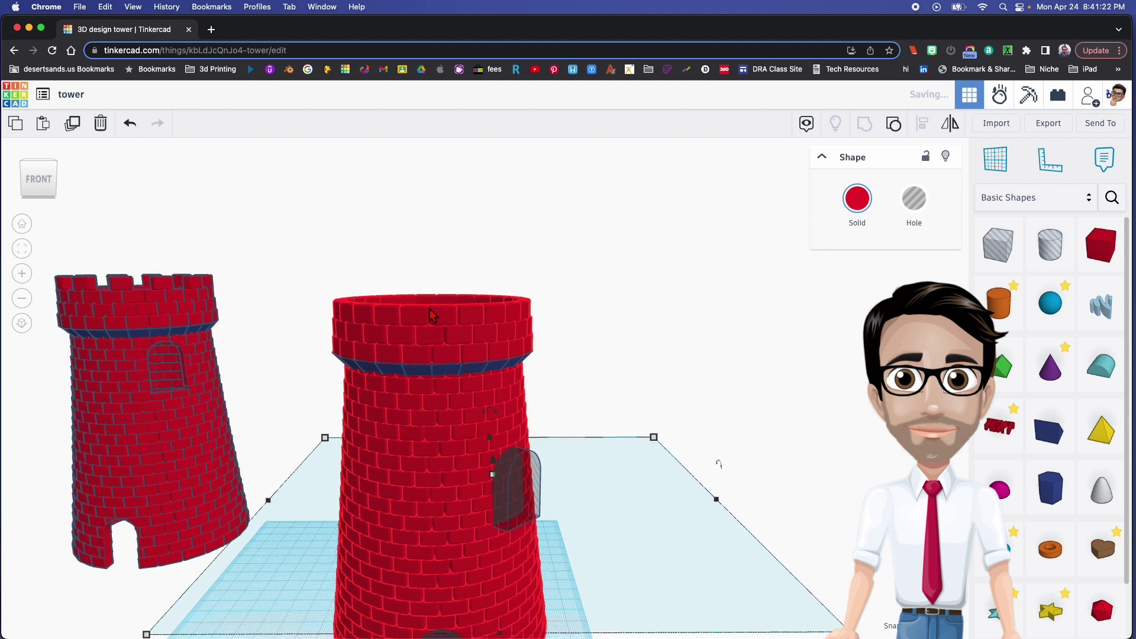
pyautogui.press('Escape')
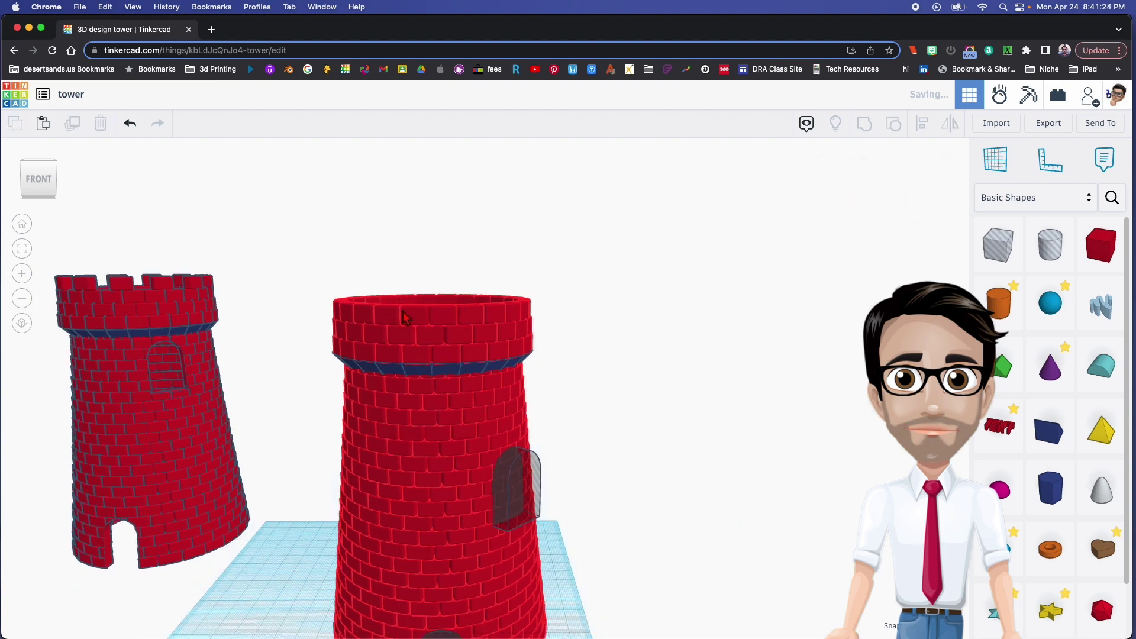
pyautogui.moveTo(450, 270); pyautogui.dragTo(450, 287, button='right')
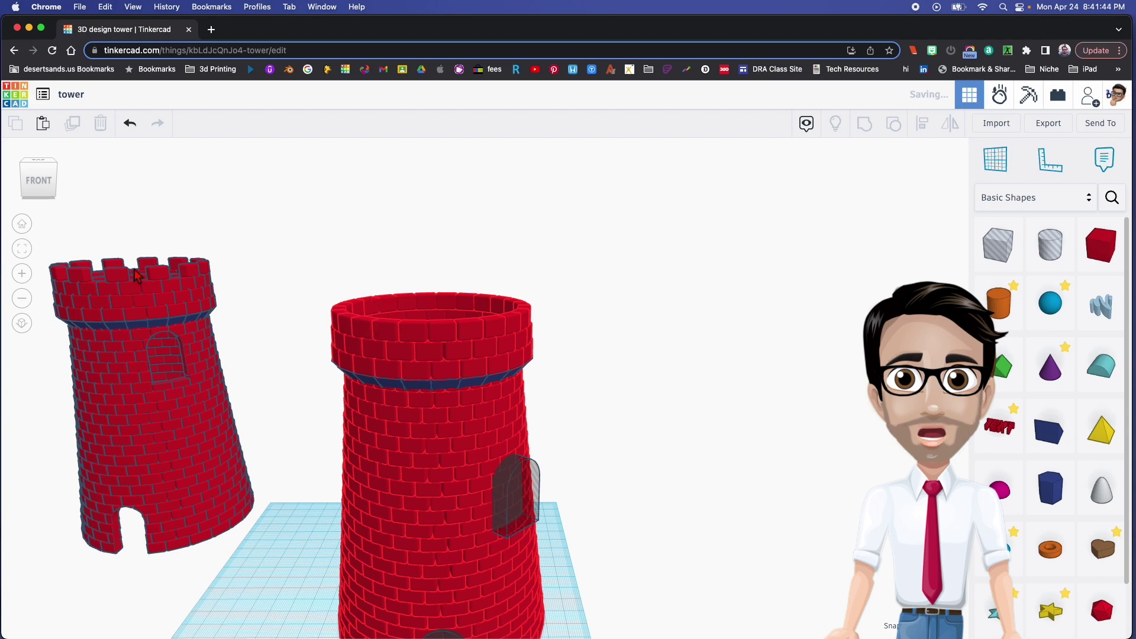
pyautogui.moveTo(416, 359); pyautogui.dragTo(480, 291, button='right')
pyautogui.click(436, 258)
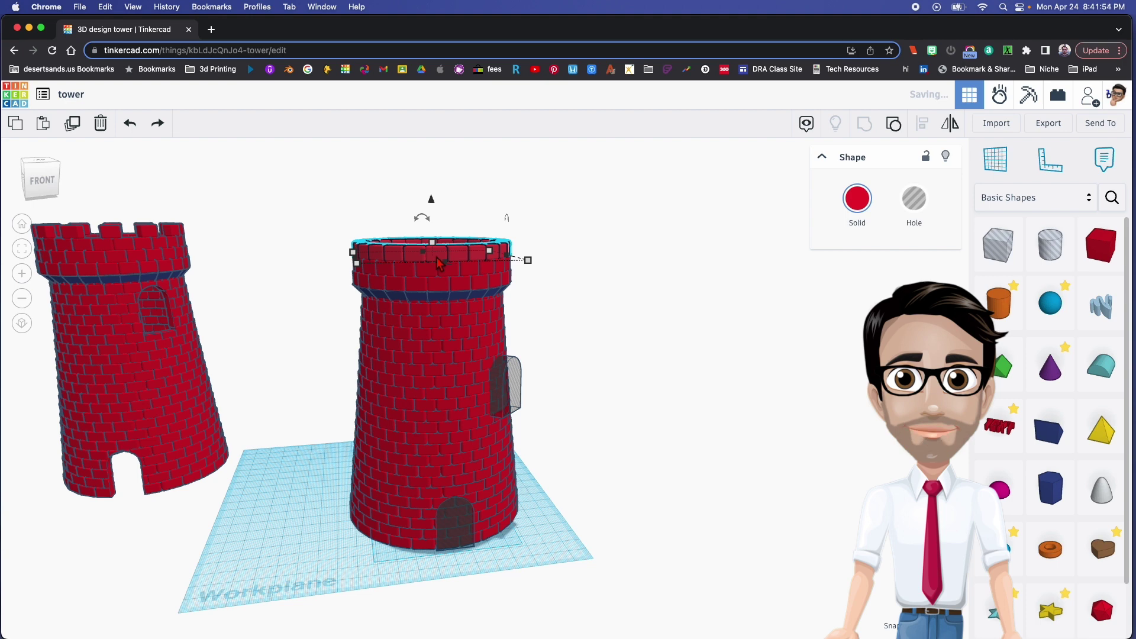
# - Raise the tower's top ring slightly
pyautogui.moveTo(433, 214)
pyautogui.mouseDown()
pyautogui.moveTo(432, 190)
pyautogui.moveTo(435, 204)
pyautogui.mouseUp()
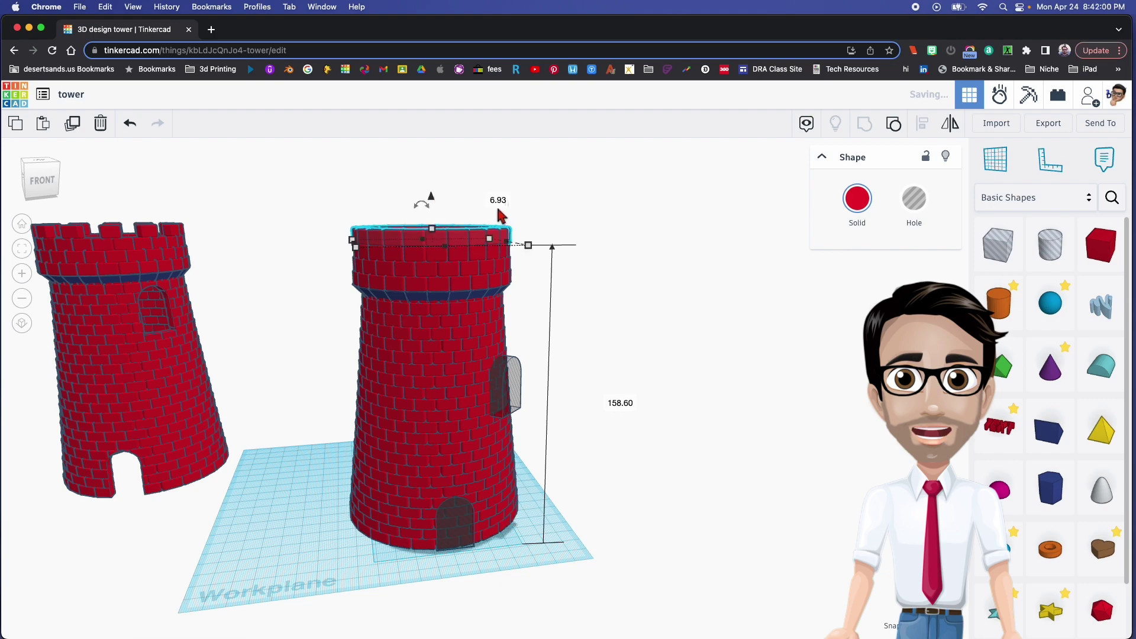
pyautogui.scroll(-5, 419, 251)
pyautogui.scroll(3, 419, 251)
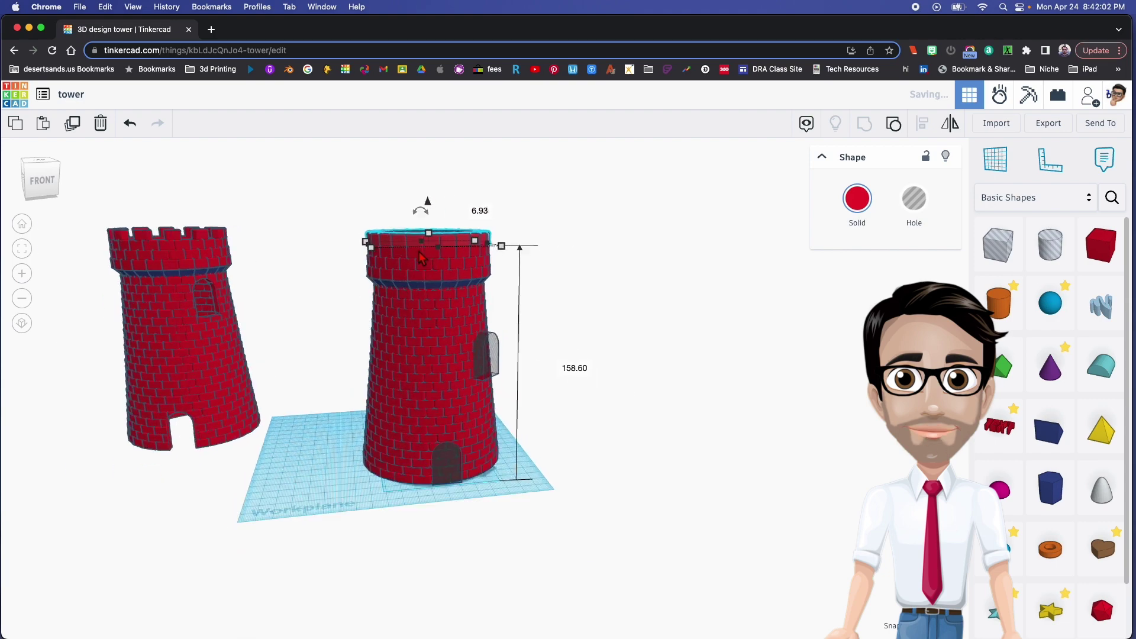
pyautogui.scroll(3, 420, 257)
pyautogui.moveTo(474, 261); pyautogui.dragTo(463, 318, button='right')
# - Undo an accidental tilt and rotate the top ring -22.5 degrees
pyautogui.moveTo(467, 357); pyautogui.dragTo(479, 364)
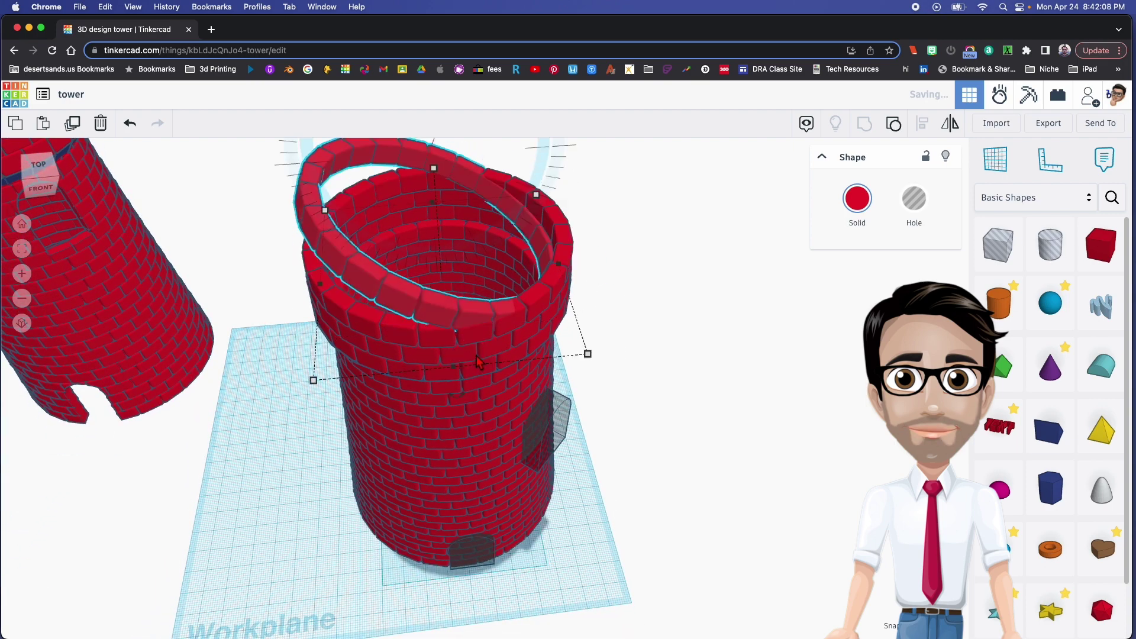
pyautogui.press('super+z')
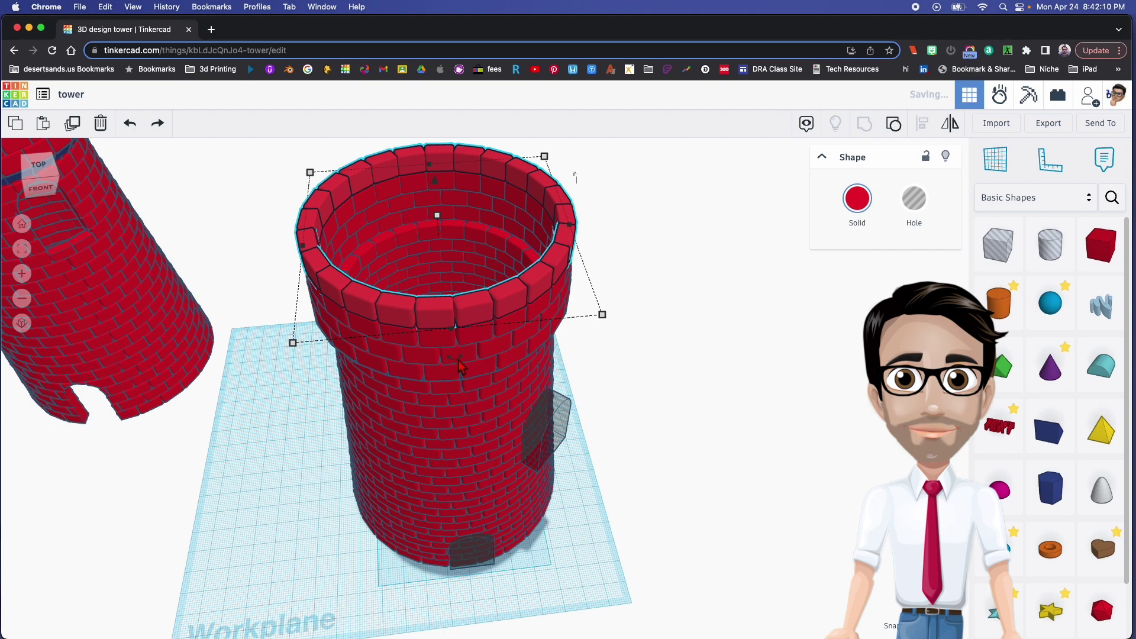
pyautogui.press('super+shift+z')
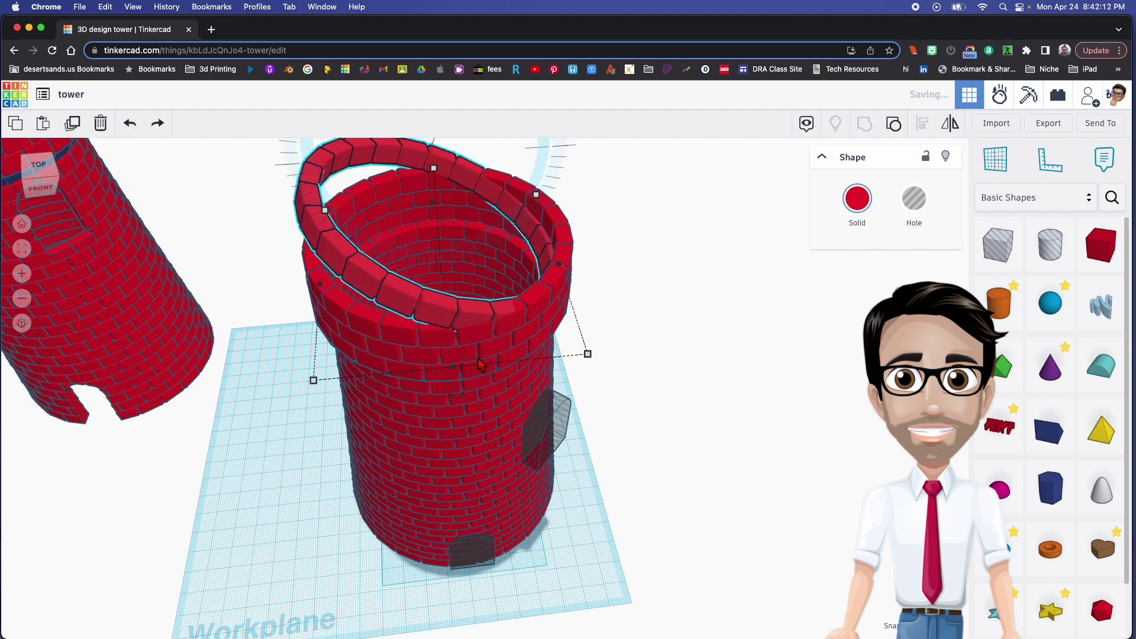
pyautogui.press('super+z')
pyautogui.moveTo(480, 364); pyautogui.dragTo(463, 435, button='right')
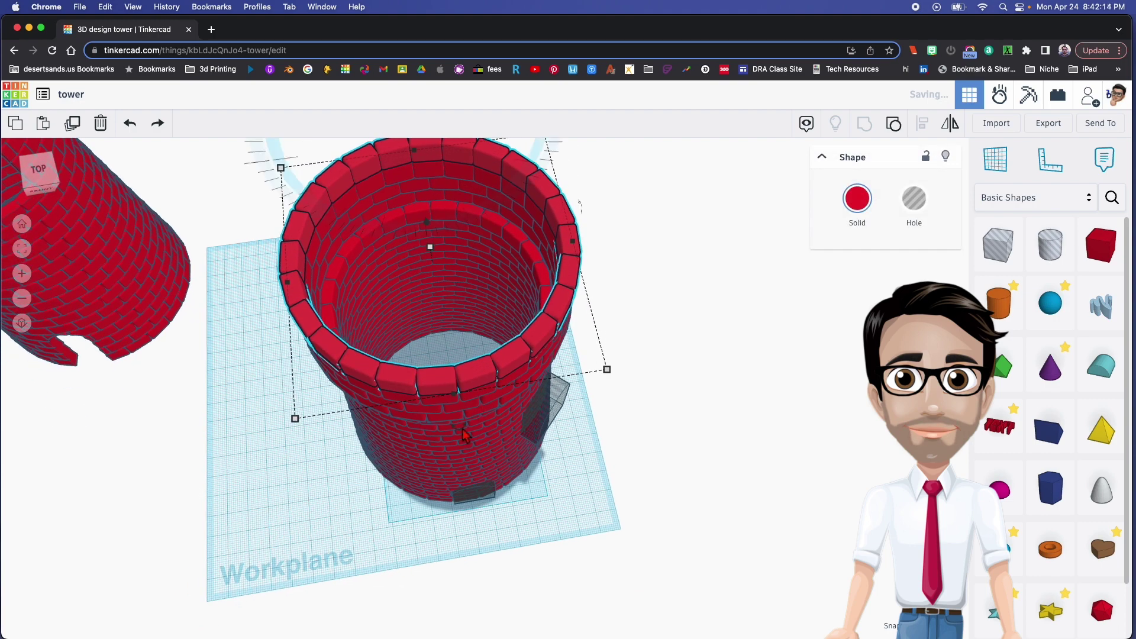
pyautogui.moveTo(482, 421); pyautogui.dragTo(555, 422)
pyautogui.moveTo(554, 421); pyautogui.dragTo(526, 358, button='right')
# - Delete the first brick on the top ring's rim
pyautogui.click(649, 337)
pyautogui.click(468, 273)
pyautogui.moveTo(467, 273); pyautogui.dragTo(333, 266)
pyautogui.press('Delete')
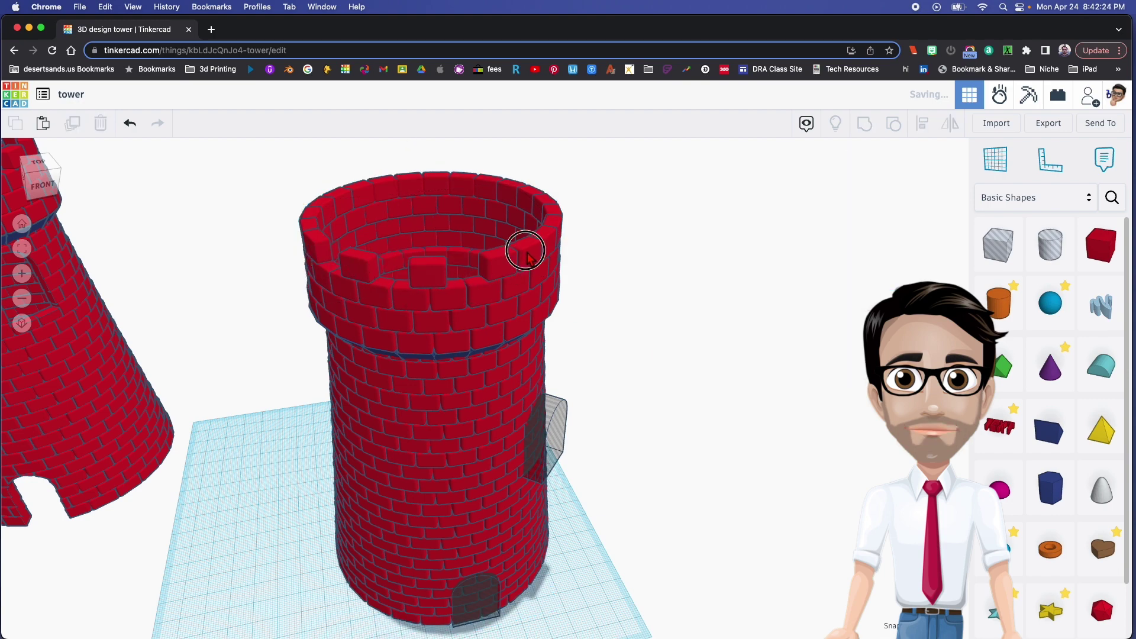
# - Delete four more alternating rim bricks along the front of the top ring
pyautogui.click(558, 233)
pyautogui.press('Delete')
pyautogui.moveTo(580, 248); pyautogui.dragTo(432, 262, button='right')
pyautogui.click(617, 249)
pyautogui.press('Delete')
pyautogui.moveTo(634, 253); pyautogui.dragTo(458, 260, button='right')
pyautogui.click(652, 300)
pyautogui.press('Delete')
pyautogui.click(686, 263)
pyautogui.press('Delete')
# - Delete the remaining alternate rim bricks around the back of the ring
pyautogui.rightClick(723, 266)
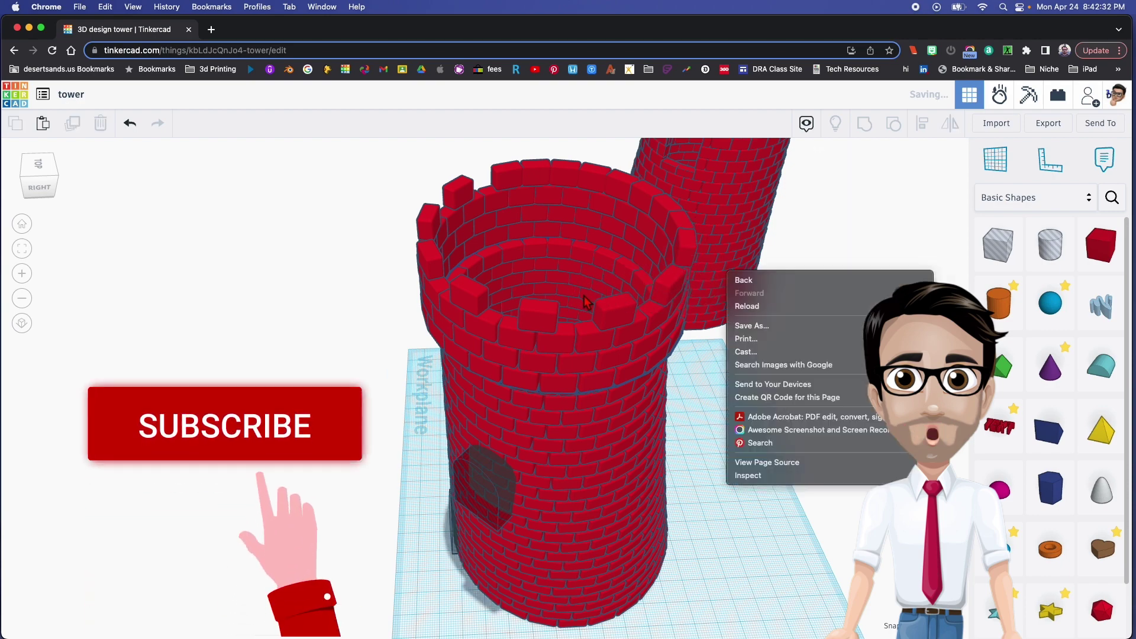
pyautogui.click(586, 299)
pyautogui.moveTo(701, 318); pyautogui.dragTo(651, 379, button='right')
pyautogui.click(651, 379)
pyautogui.press('Delete')
pyautogui.click(709, 335)
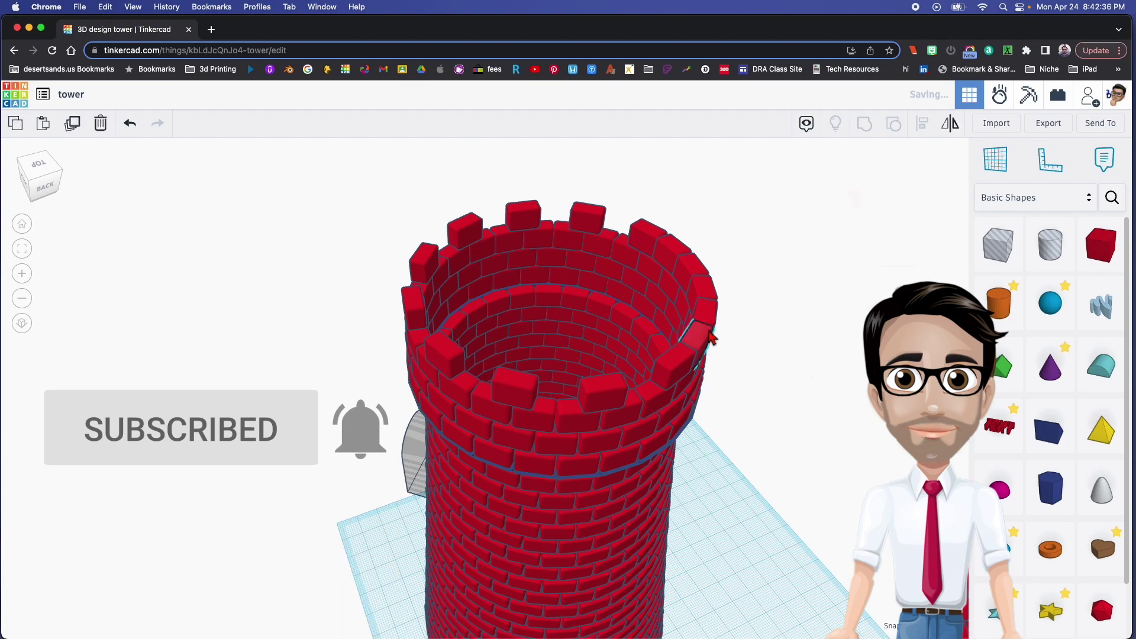
pyautogui.press('Delete')
pyautogui.click(709, 290)
pyautogui.press('Delete')
pyautogui.click(676, 255)
pyautogui.press('Delete')
# - Zoom out to a low side view showing both towers
pyautogui.moveTo(555, 443); pyautogui.dragTo(620, 371, button='middle')
pyautogui.moveTo(620, 371); pyautogui.dragTo(436, 397, button='right')
pyautogui.moveTo(434, 393); pyautogui.dragTo(499, 427, button='middle')
pyautogui.scroll(-5, 591, 352)
pyautogui.moveTo(499, 427); pyautogui.dragTo(523, 349, button='right')
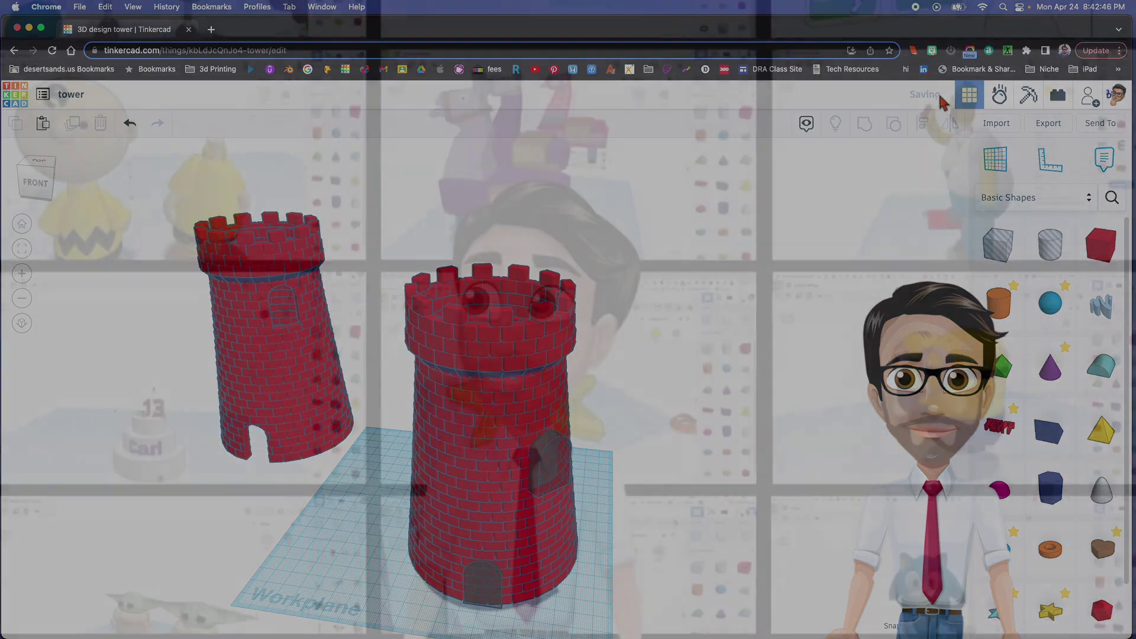